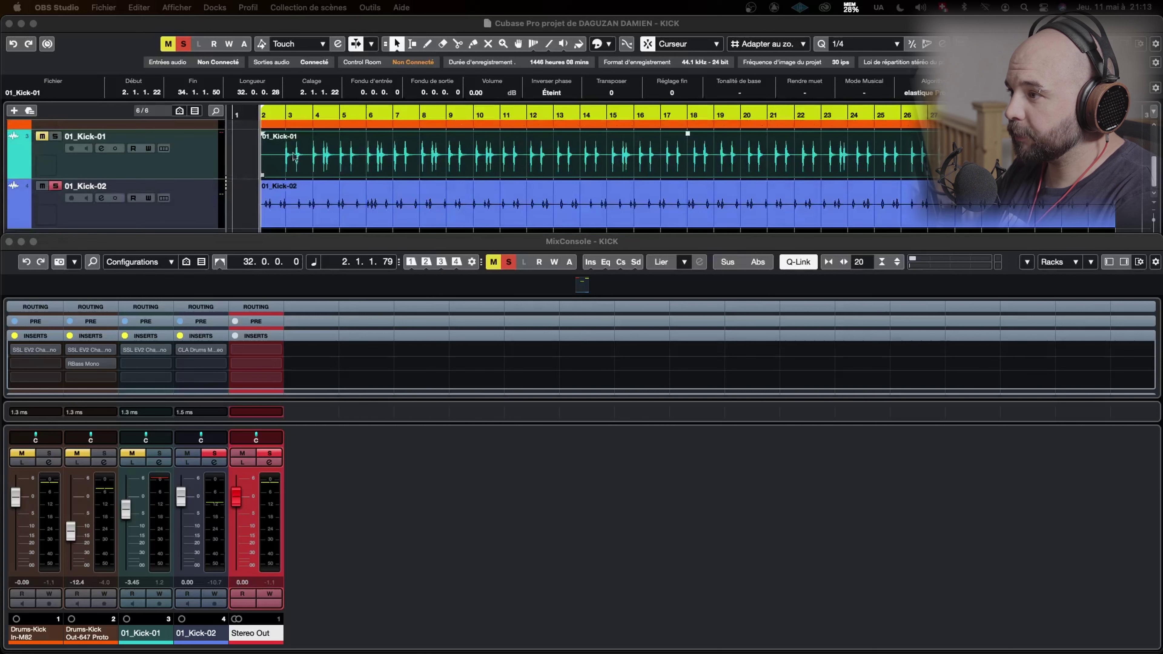
Solo the Drums-Kick In-M82 and Drums-Kick Out-647 Proto channels, and take 01_Kick-02 out of solo
{"action": "left_click", "coordinate": [457, 207]}
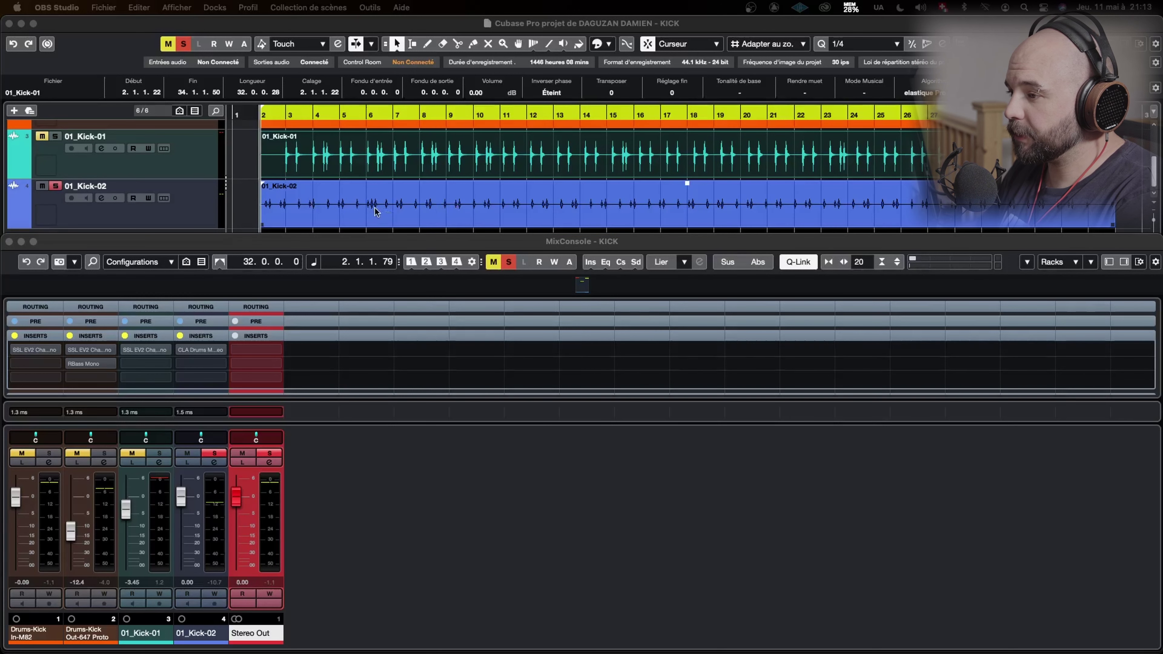
{"action": "scroll", "coordinate": [374, 212], "scroll_direction": "up", "scroll_amount": 5}
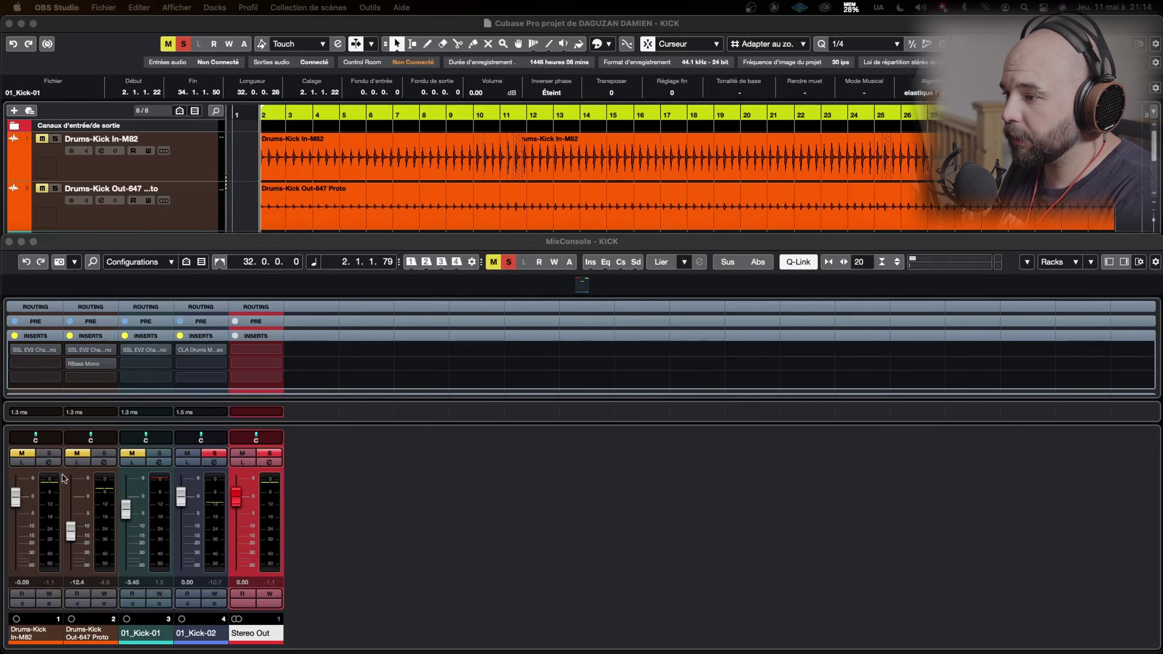
{"action": "left_click", "coordinate": [67, 458]}
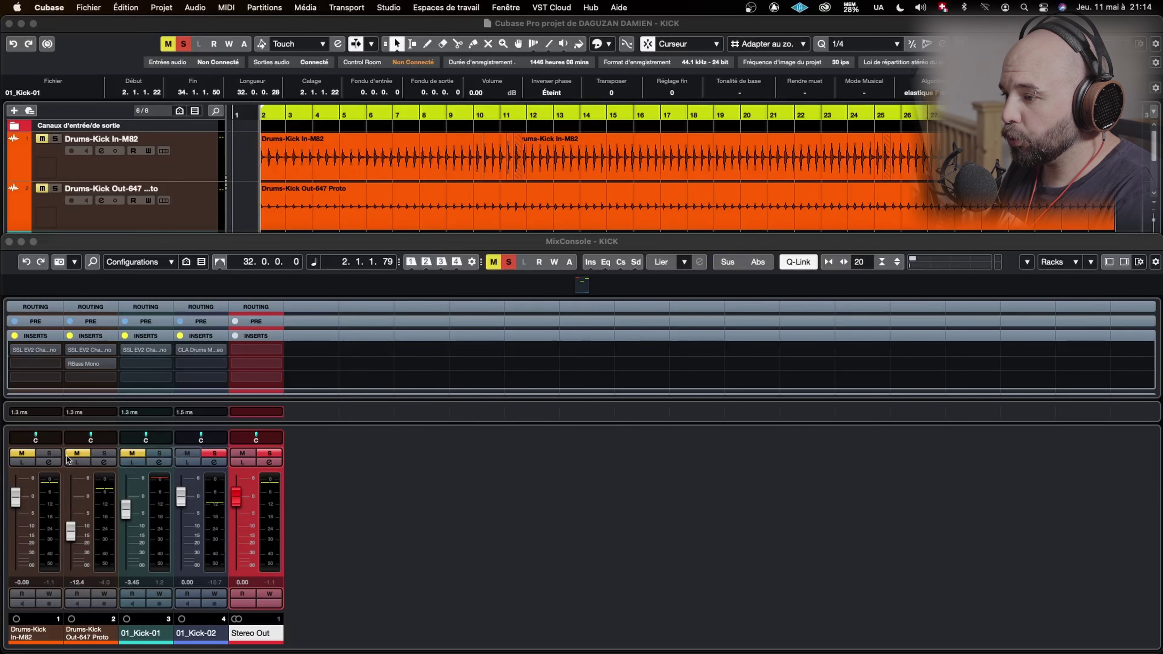
{"action": "left_click", "coordinate": [65, 481]}
{"action": "left_click", "coordinate": [104, 453]}
{"action": "left_click", "coordinate": [49, 453]}
{"action": "left_click", "coordinate": [215, 453]}
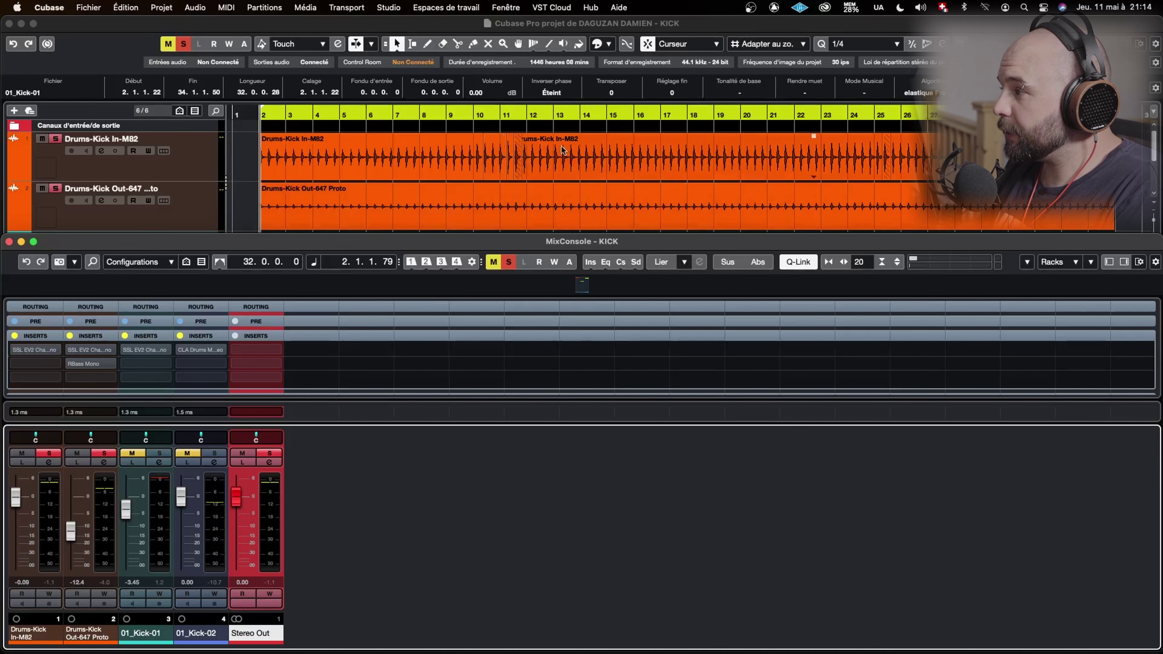
Examine the kick waveforms along the arrangement, from close up to the full length of the loop
{"action": "left_click", "coordinate": [1119, 33]}
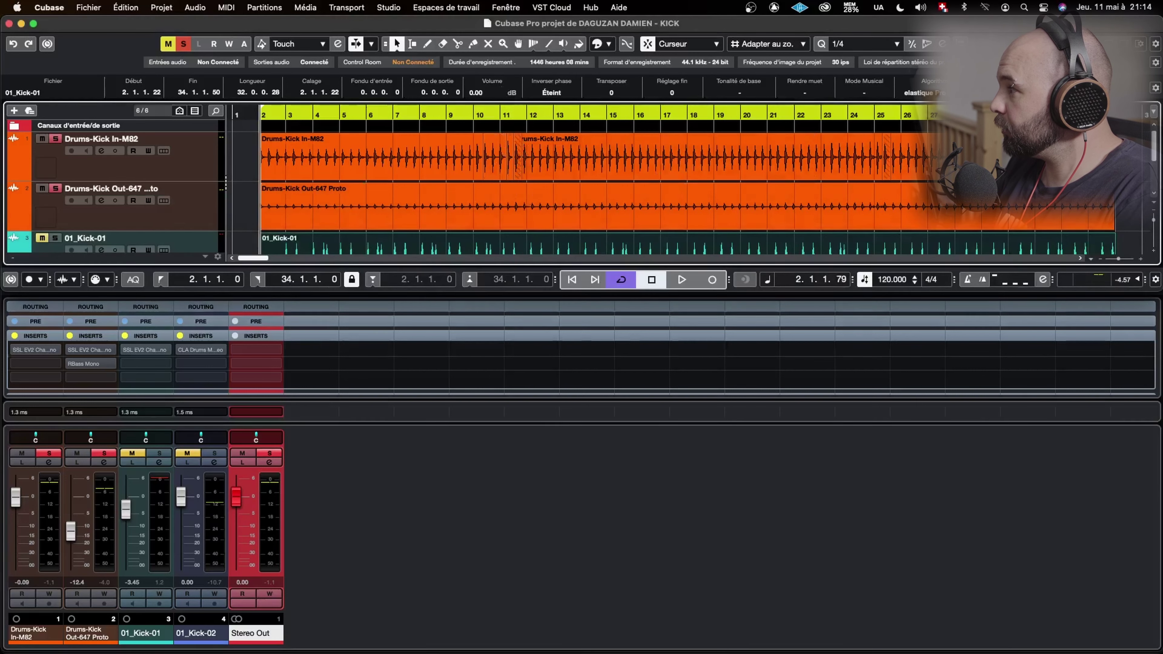
{"action": "left_click", "coordinate": [1127, 258]}
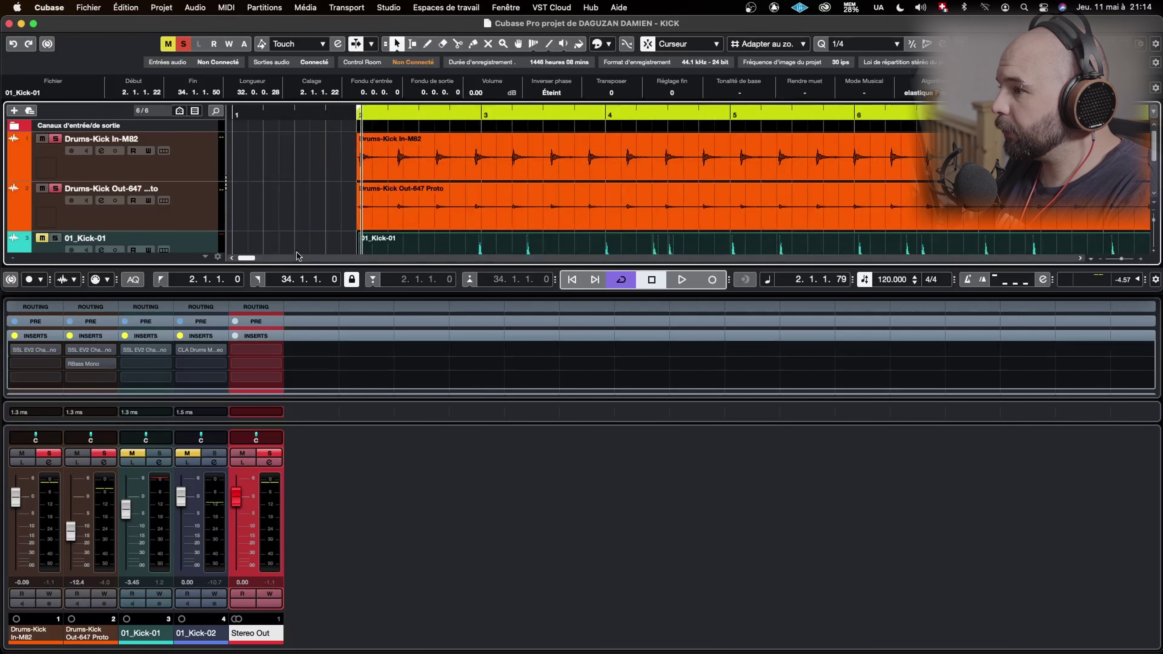
{"action": "left_click_drag", "start_coordinate": [248, 261], "coordinate": [265, 260]}
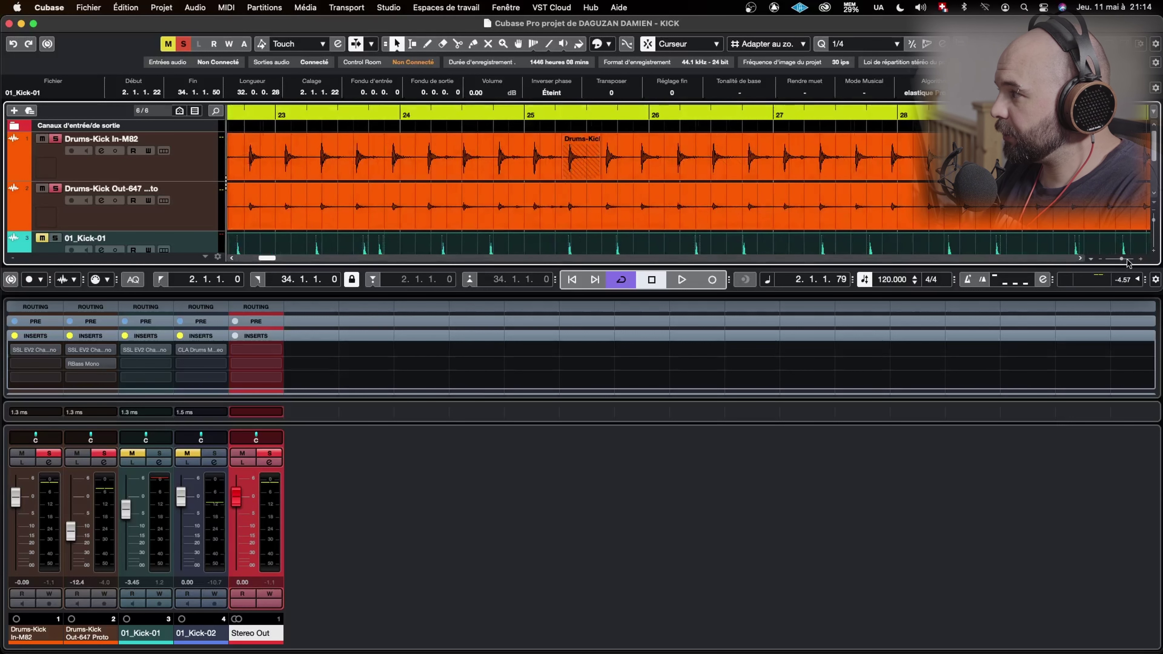
{"action": "left_click_drag", "start_coordinate": [1127, 260], "coordinate": [1119, 259]}
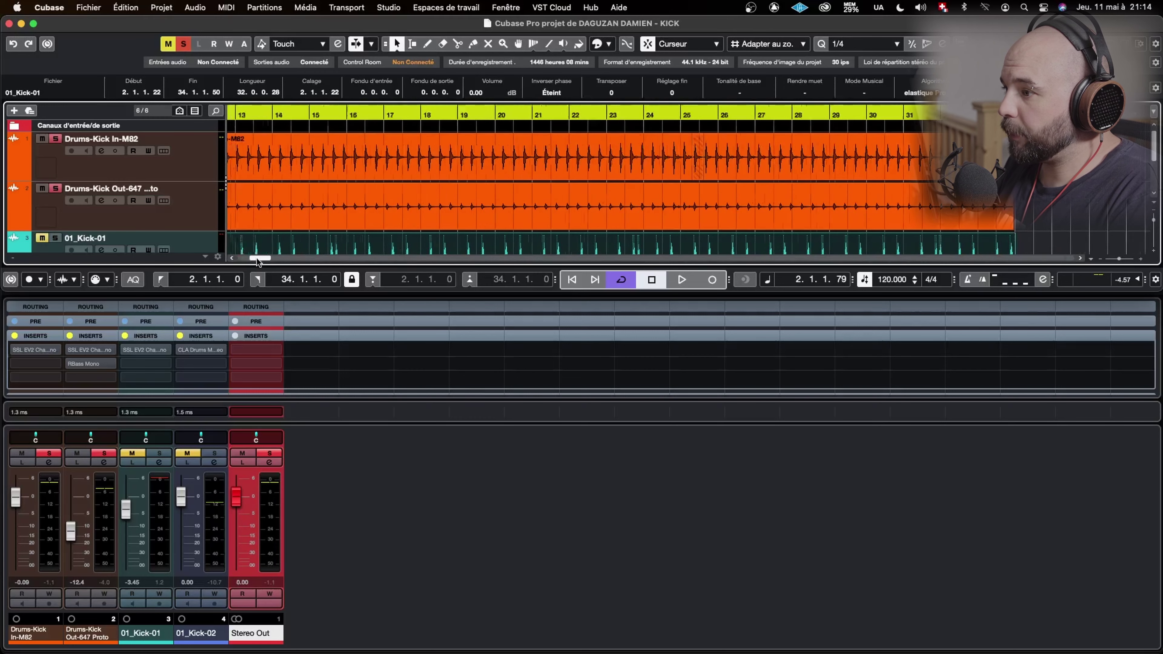
{"action": "left_click_drag", "start_coordinate": [258, 262], "coordinate": [249, 262]}
{"action": "left_click", "coordinate": [1101, 260]}
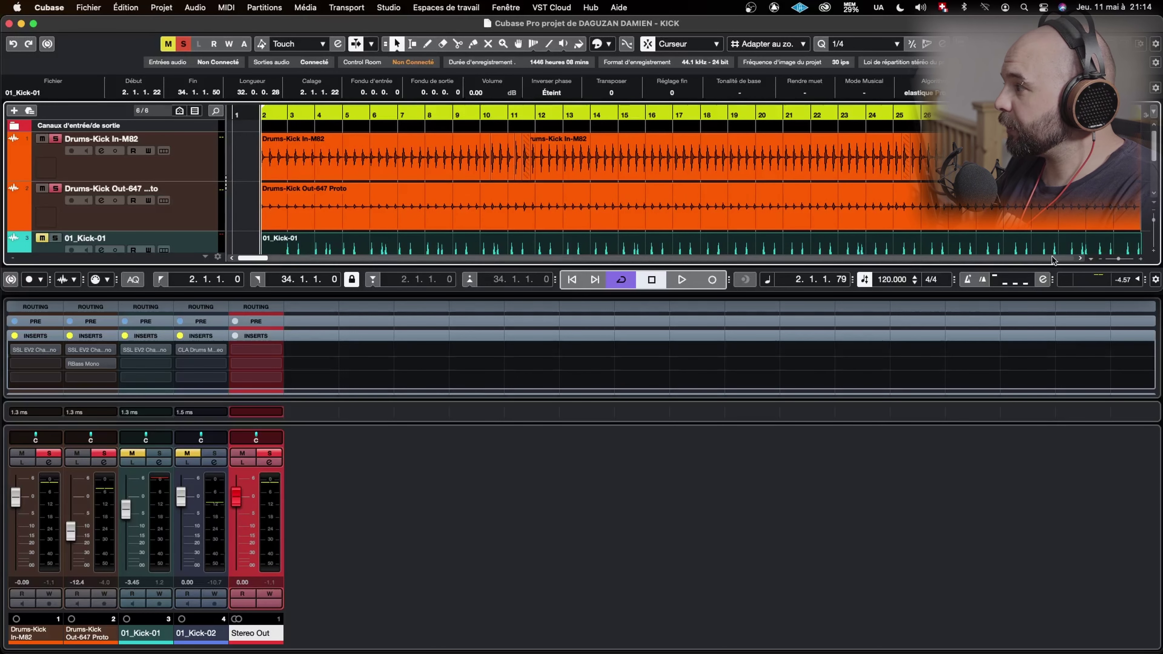
{"action": "left_click", "coordinate": [1101, 261]}
{"action": "scroll", "coordinate": [523, 228], "scroll_direction": "down", "scroll_amount": 2}
{"action": "scroll", "coordinate": [524, 228], "scroll_direction": "up", "scroll_amount": 3}
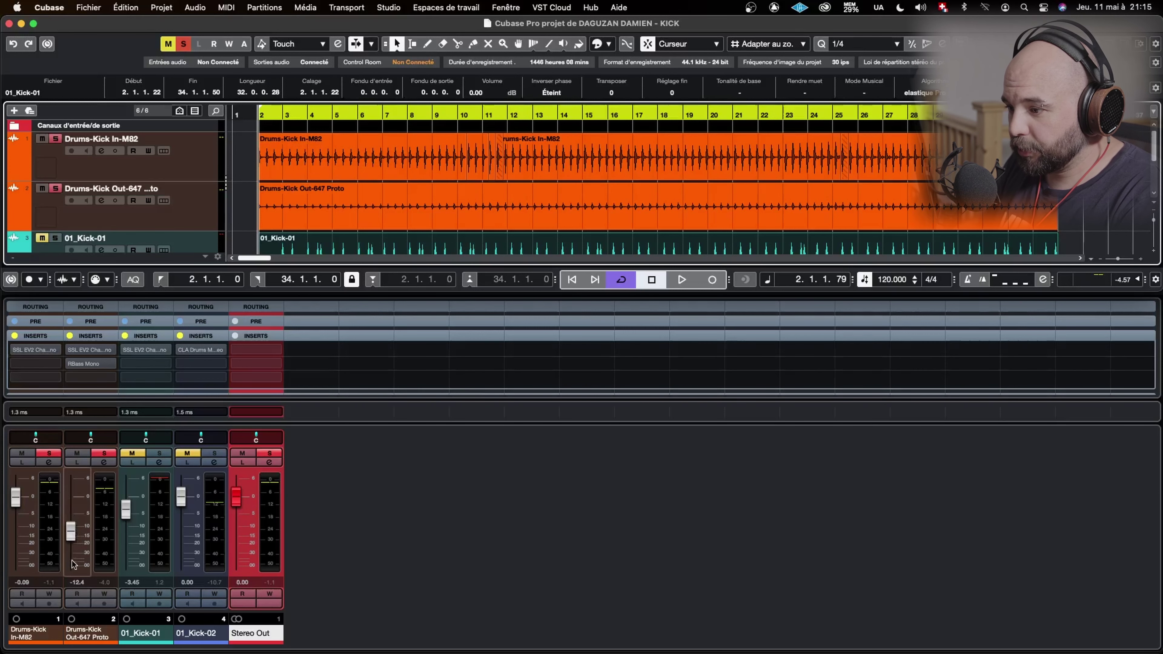
Reset the Drums-Kick Out-647 Proto and 01_Kick-01 faders to 0.00 dB and audition the two soloed kick microphones together
{"action": "left_click", "coordinate": [75, 536], "text": "super"}
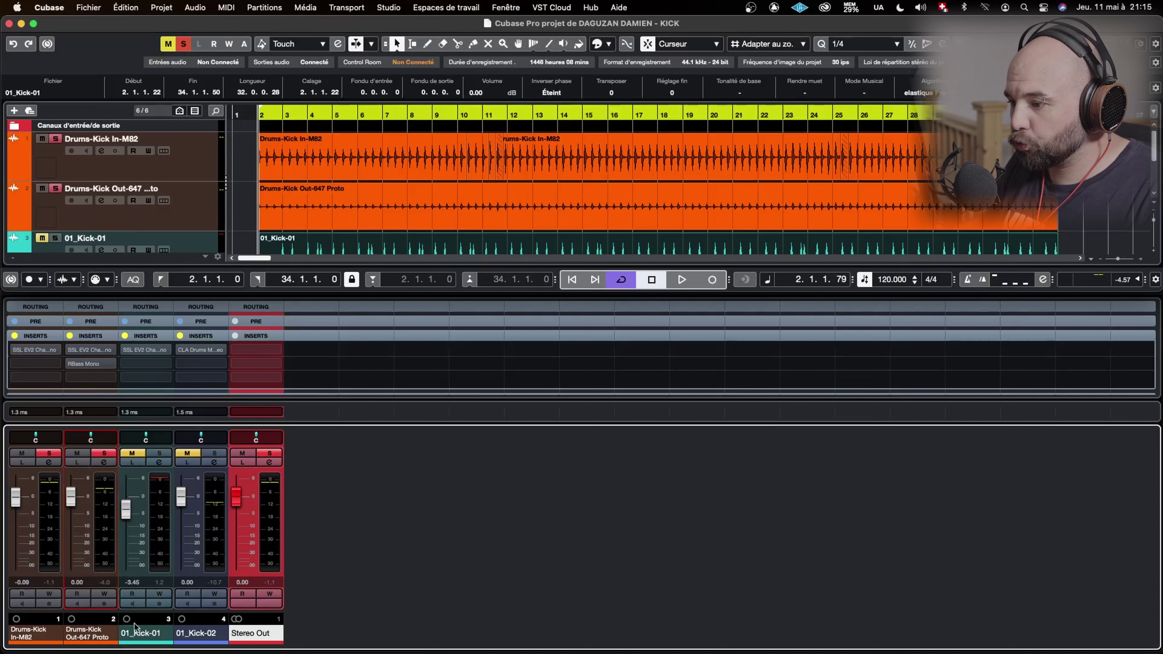
{"action": "left_click", "coordinate": [124, 508], "text": "super"}
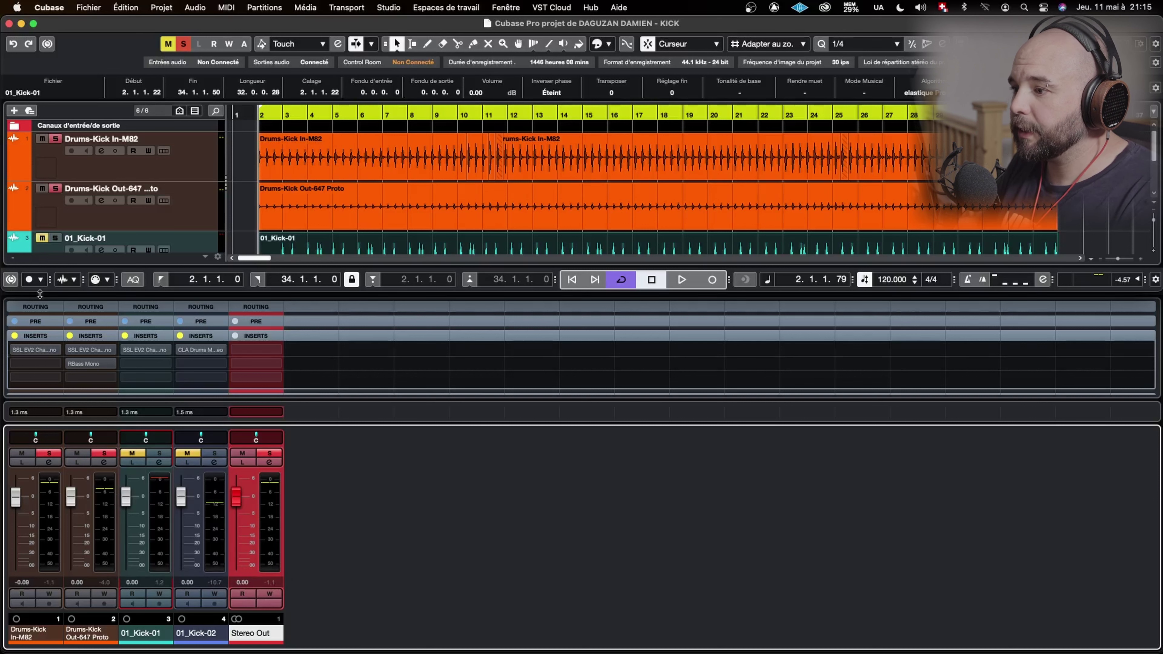
{"action": "key", "text": "space"}
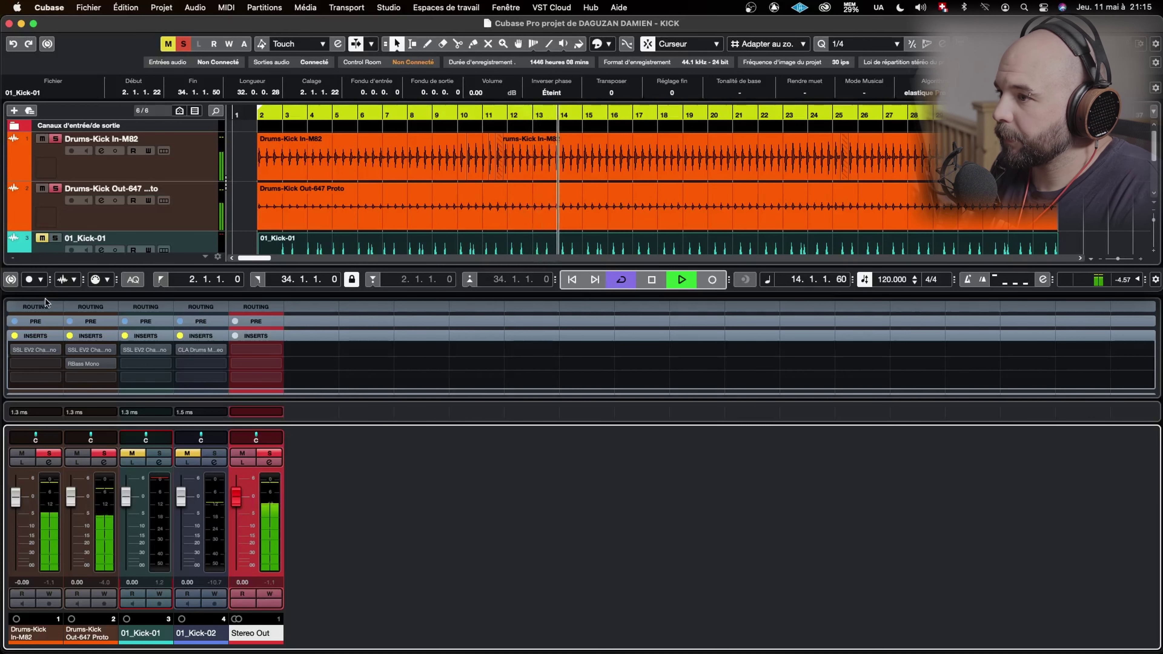
{"action": "key", "text": "space"}
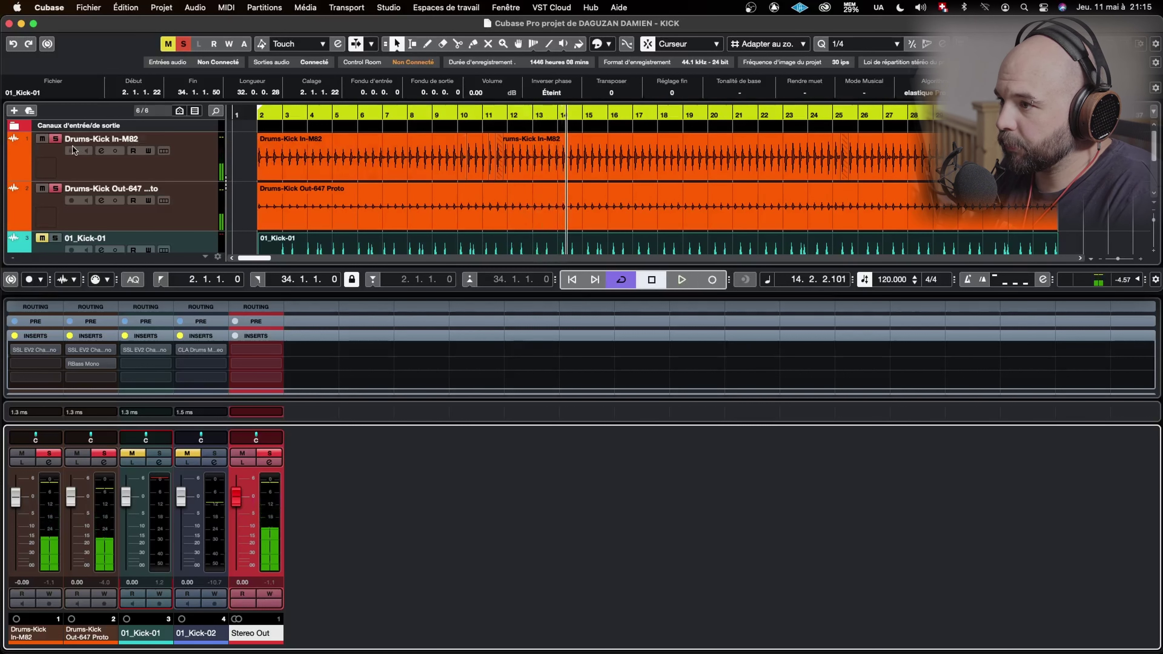
Mute Drums-Kick Out-647 Proto and audition the Drums-Kick In-M82 track on its own
{"action": "left_click", "coordinate": [42, 188]}
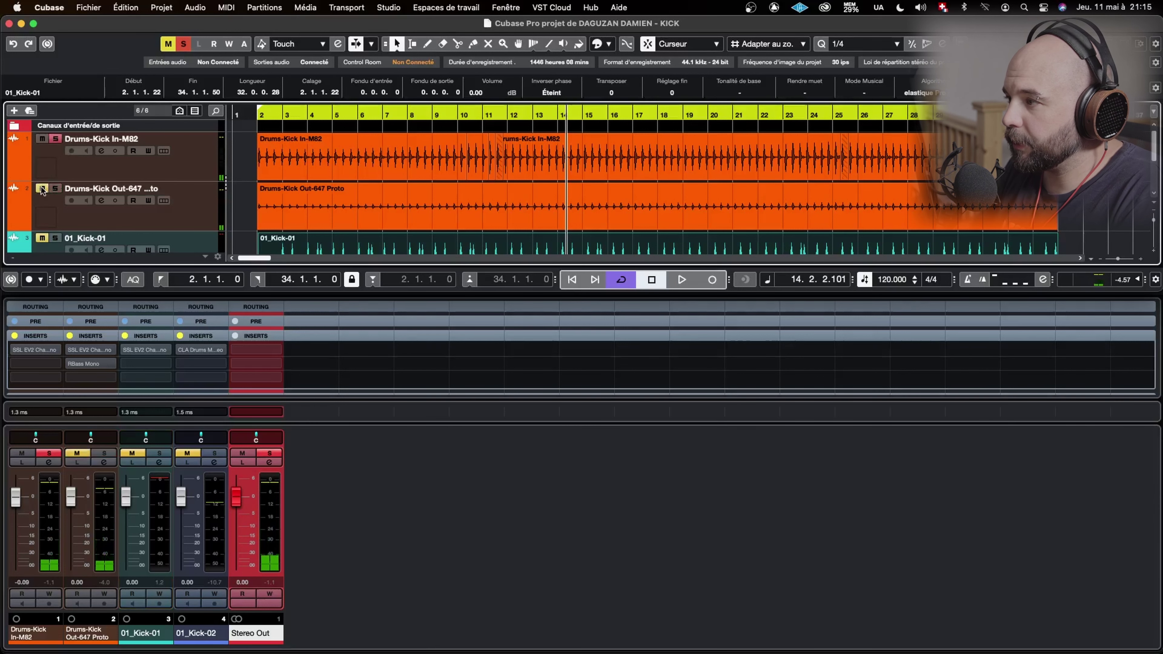
{"action": "key", "text": "space"}
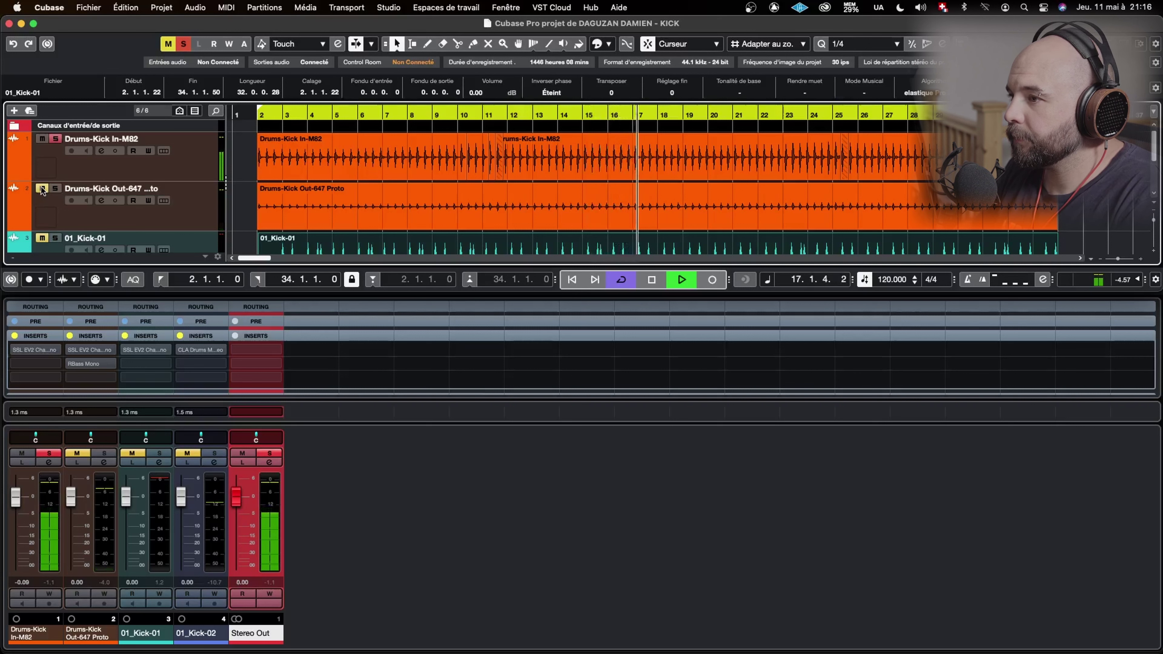
{"action": "key", "text": "space"}
Solo Drums-Kick Out-647 Proto, take Drums-Kick In-M82 out of solo, and audition the outside microphone on its own
{"action": "left_click", "coordinate": [42, 189]}
{"action": "left_click", "coordinate": [55, 188]}
{"action": "left_click", "coordinate": [55, 138]}
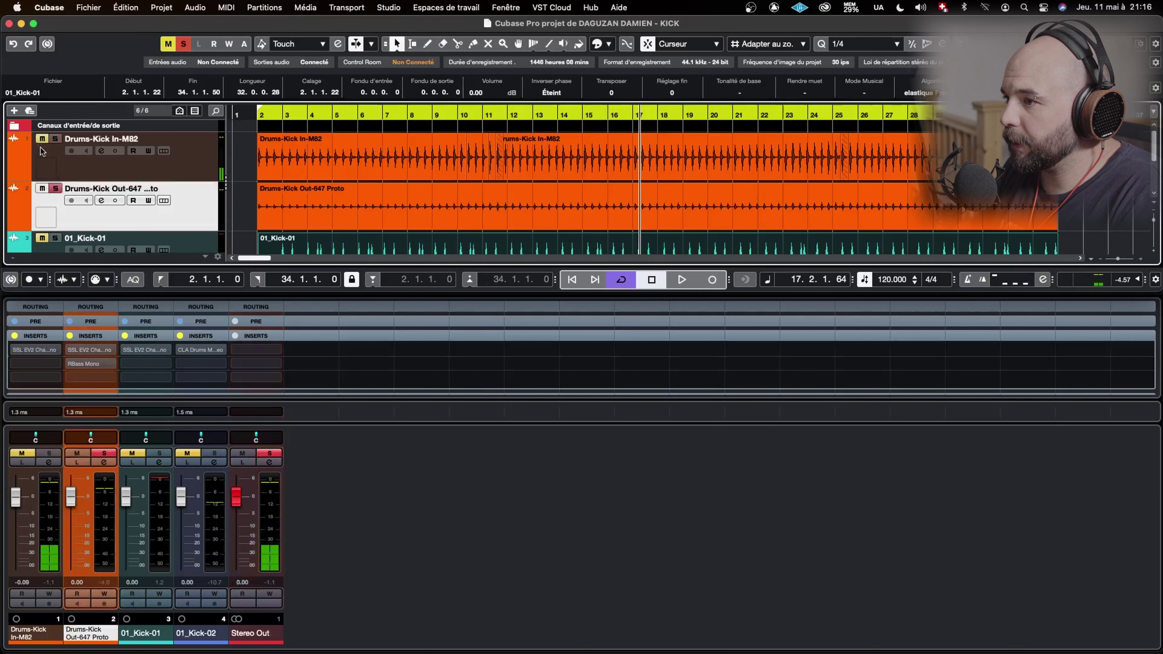
{"action": "key", "text": "space"}
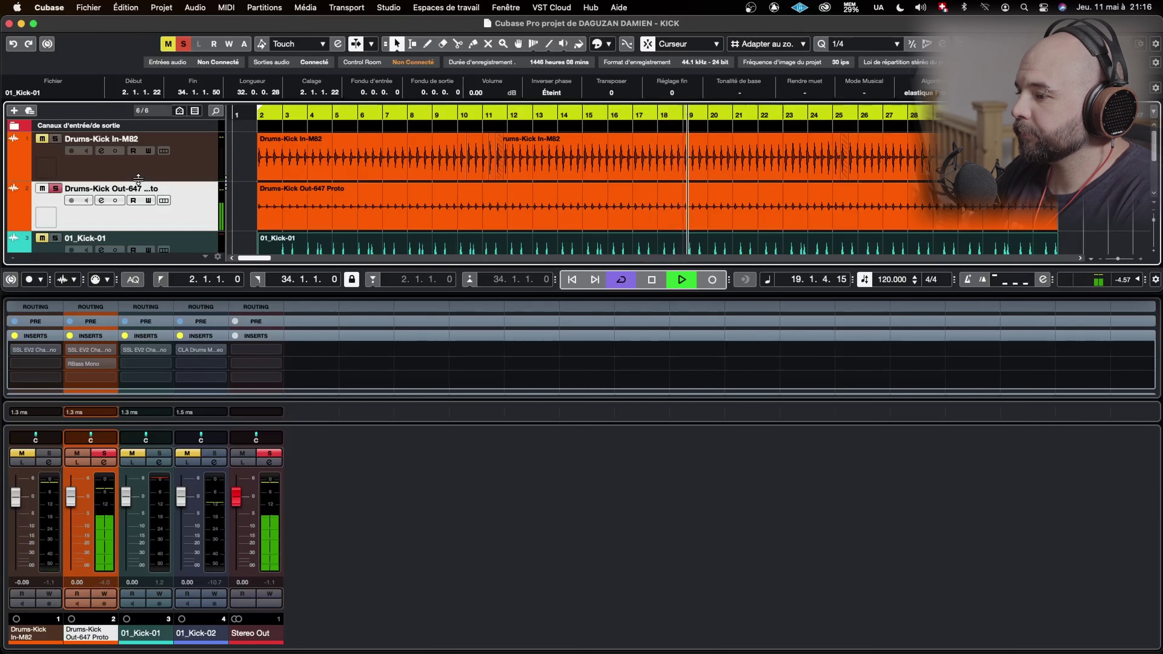
{"action": "key", "text": "space"}
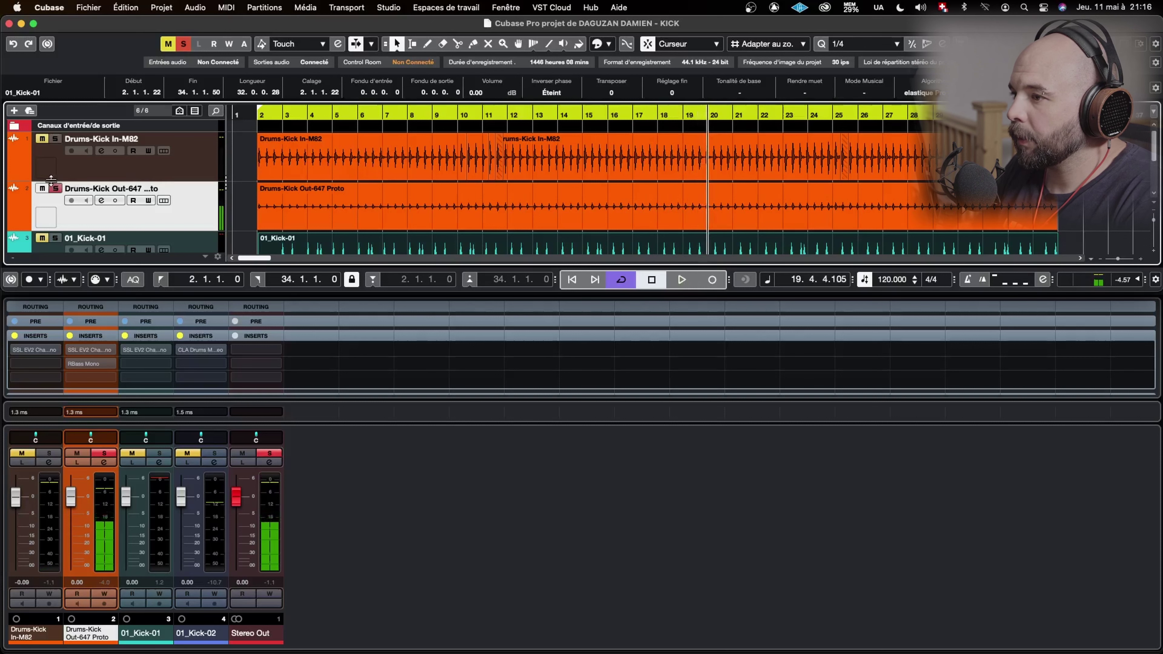
Solo Drums-Kick In-M82 again so that it plays together with Drums-Kick Out-647 Proto
{"action": "left_click", "coordinate": [55, 189]}
{"action": "left_click", "coordinate": [55, 189]}
{"action": "left_click", "coordinate": [54, 139]}
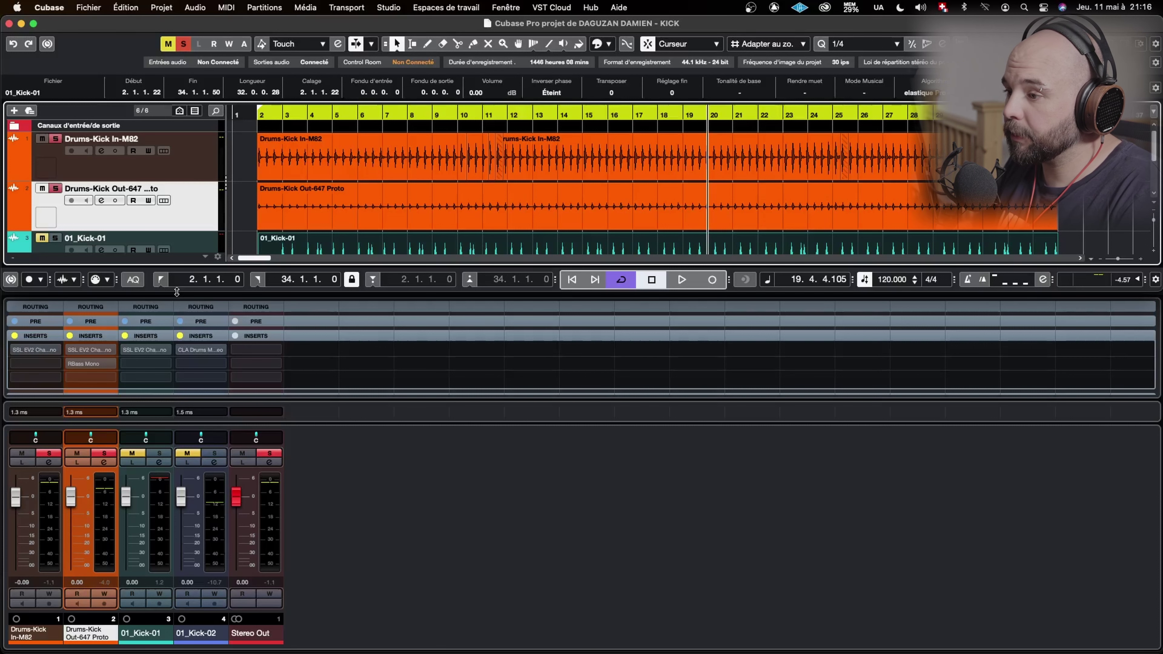
Open the SSL EV2 Channel insert of Drums-Kick In-M82 from the MixConsole and place its window clear of the channel strips
{"action": "key", "text": "F3"}
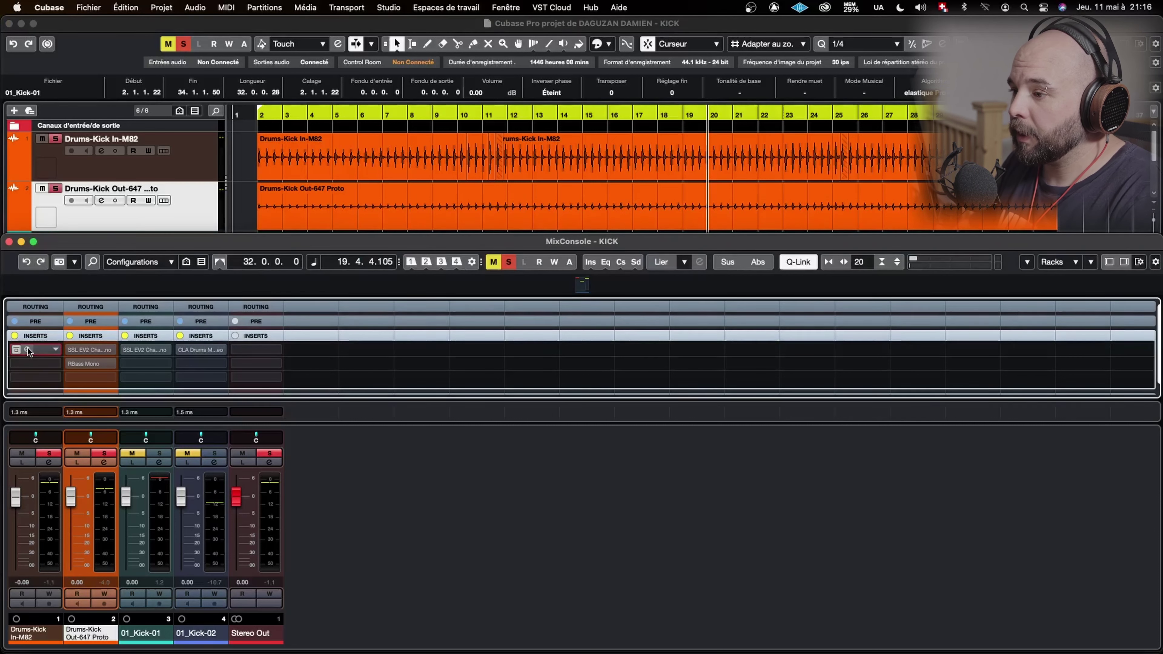
{"action": "left_click", "coordinate": [28, 351]}
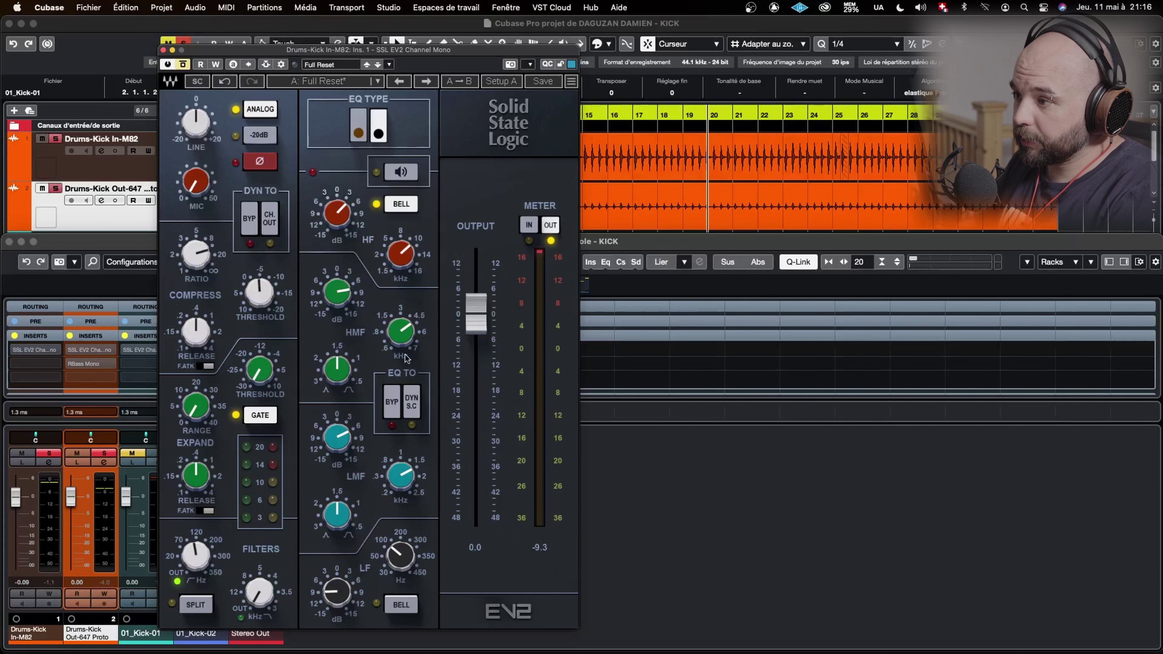
{"action": "left_click_drag", "start_coordinate": [301, 51], "coordinate": [564, 66]}
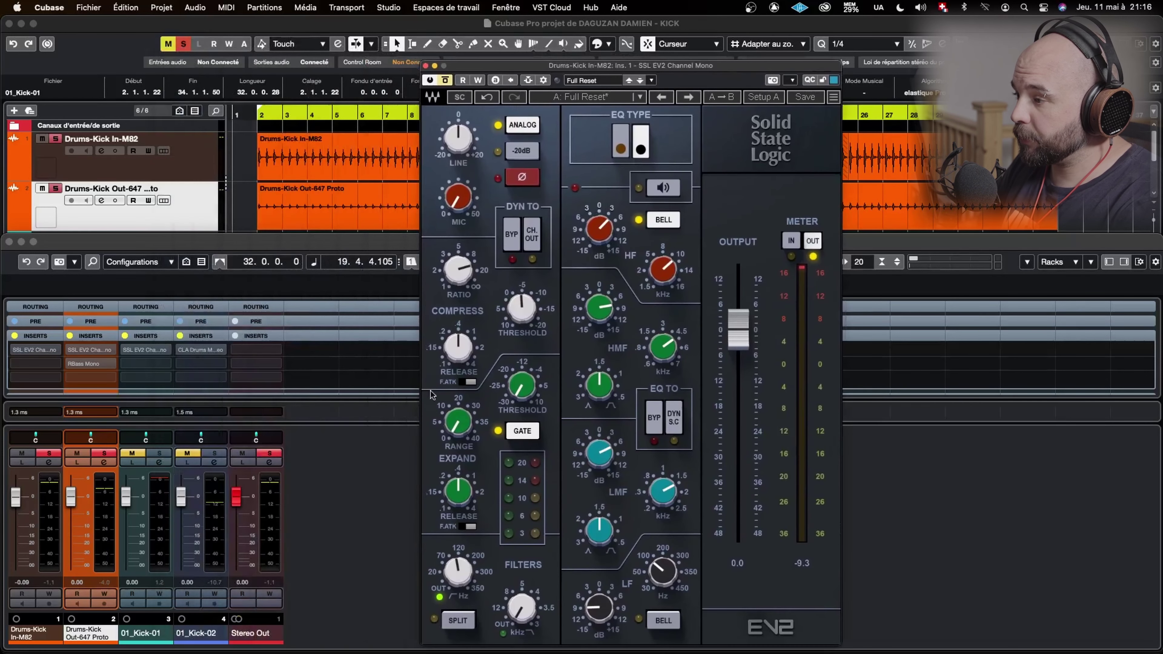
{"action": "left_click", "coordinate": [143, 640]}
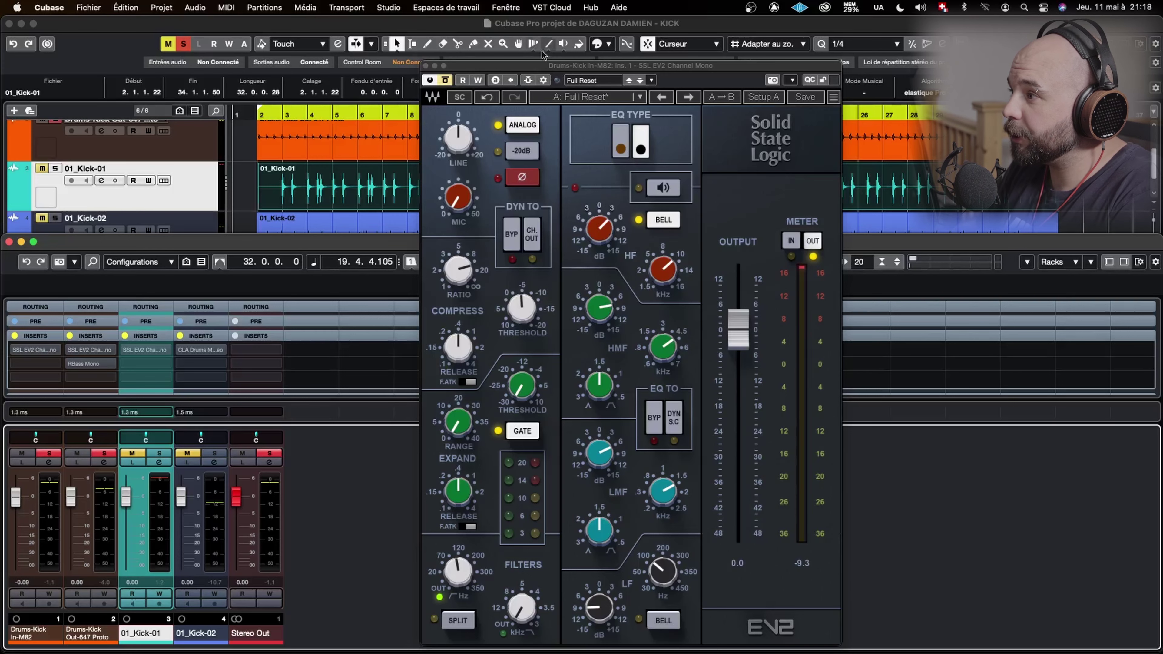
{"action": "left_click_drag", "start_coordinate": [555, 65], "coordinate": [459, 59]}
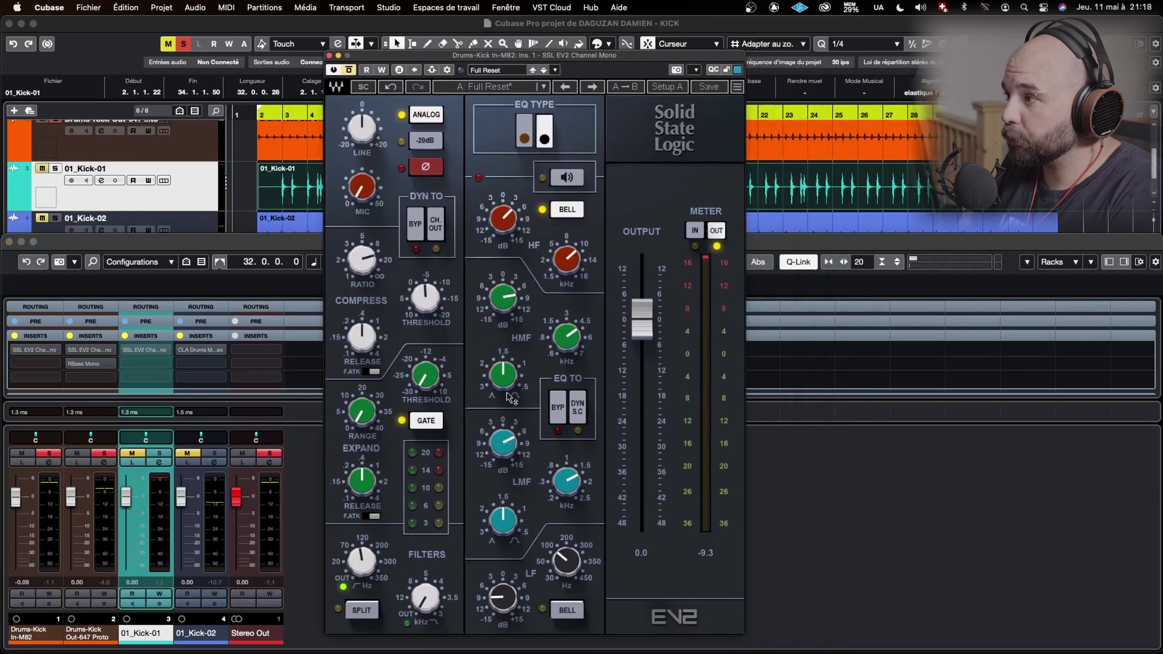
{"action": "mouse_move", "coordinate": [508, 398]}
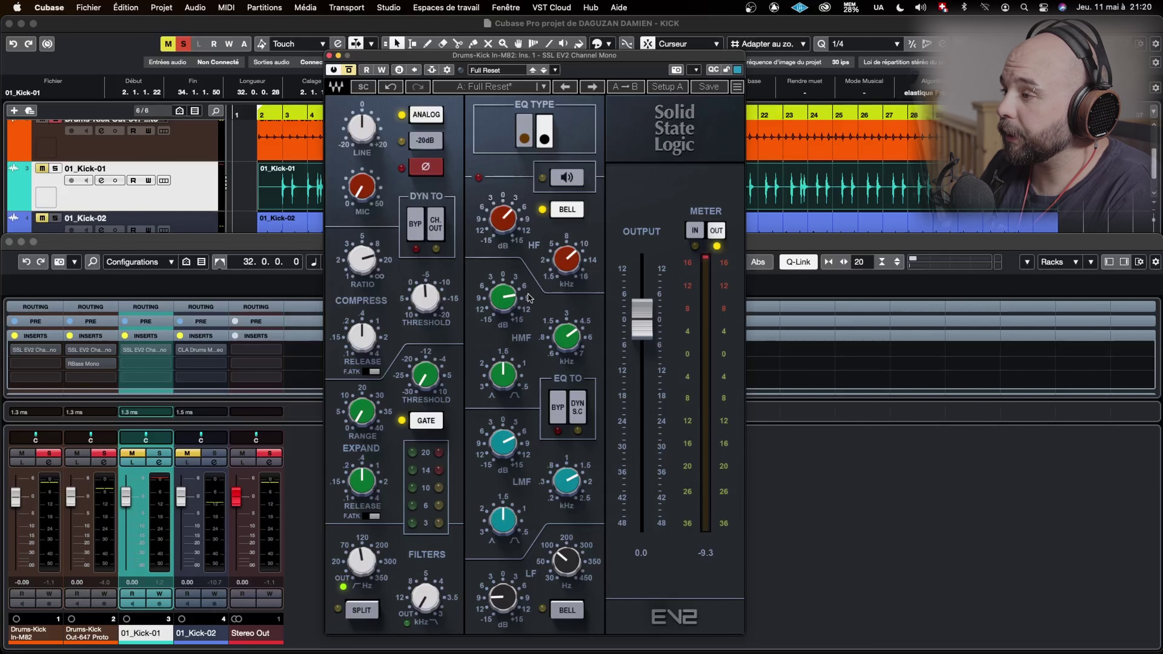
Mute the Drums-Kick Out-647 Proto track so that only the inside kick microphone is heard
{"action": "left_click", "coordinate": [206, 145]}
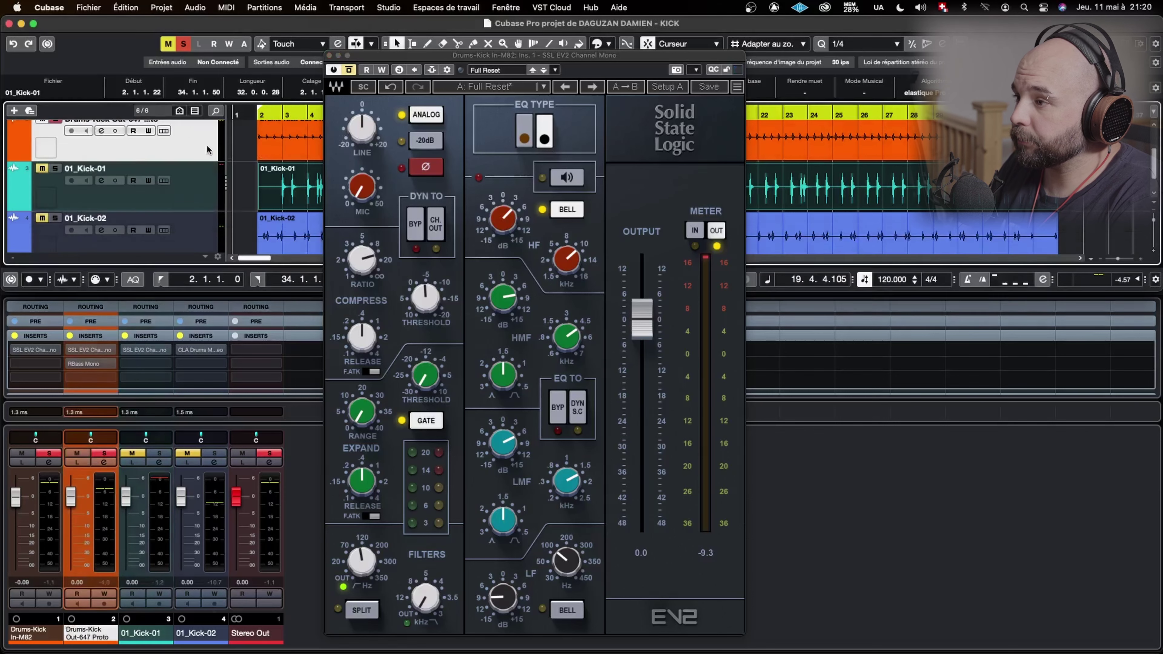
{"action": "scroll", "coordinate": [206, 145], "scroll_direction": "up", "scroll_amount": 2}
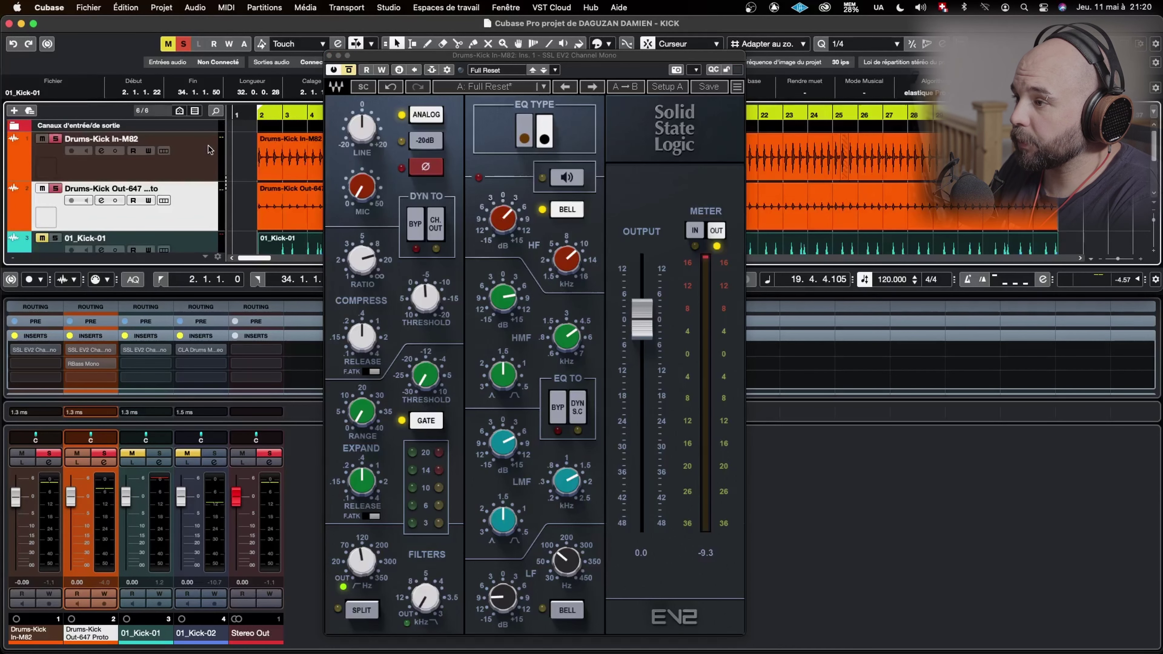
{"action": "left_click", "coordinate": [41, 189]}
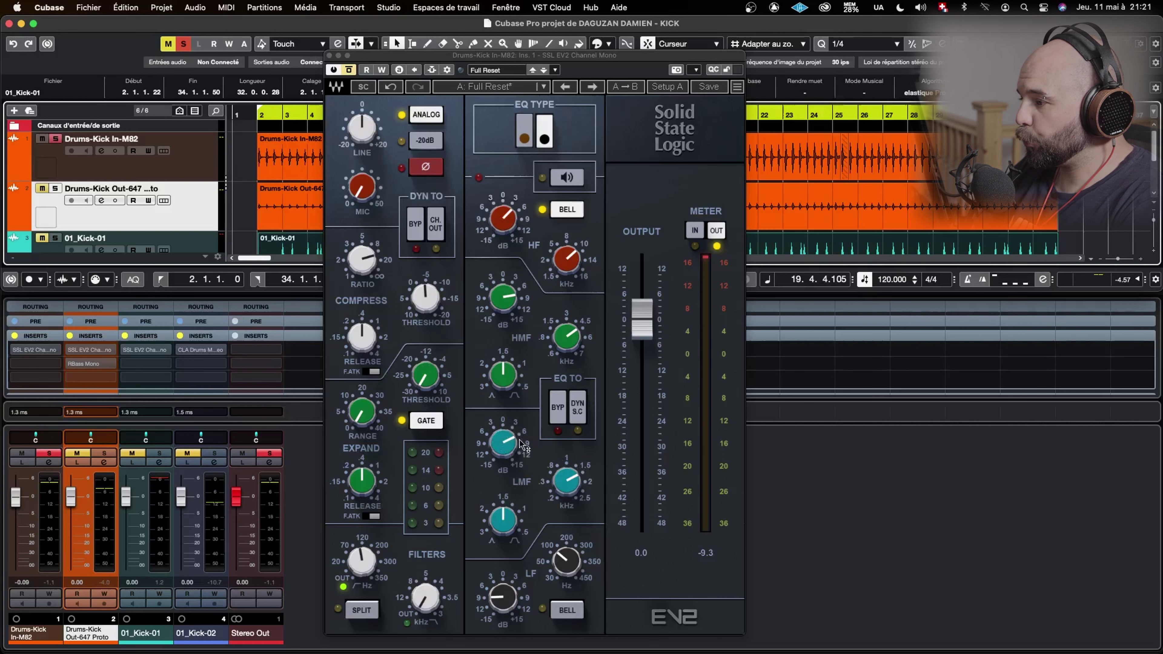
Compare the Drums-Kick In-M82 sound with the SSL EV2 Channel active and bypassed during playback
{"action": "mouse_move", "coordinate": [517, 440]}
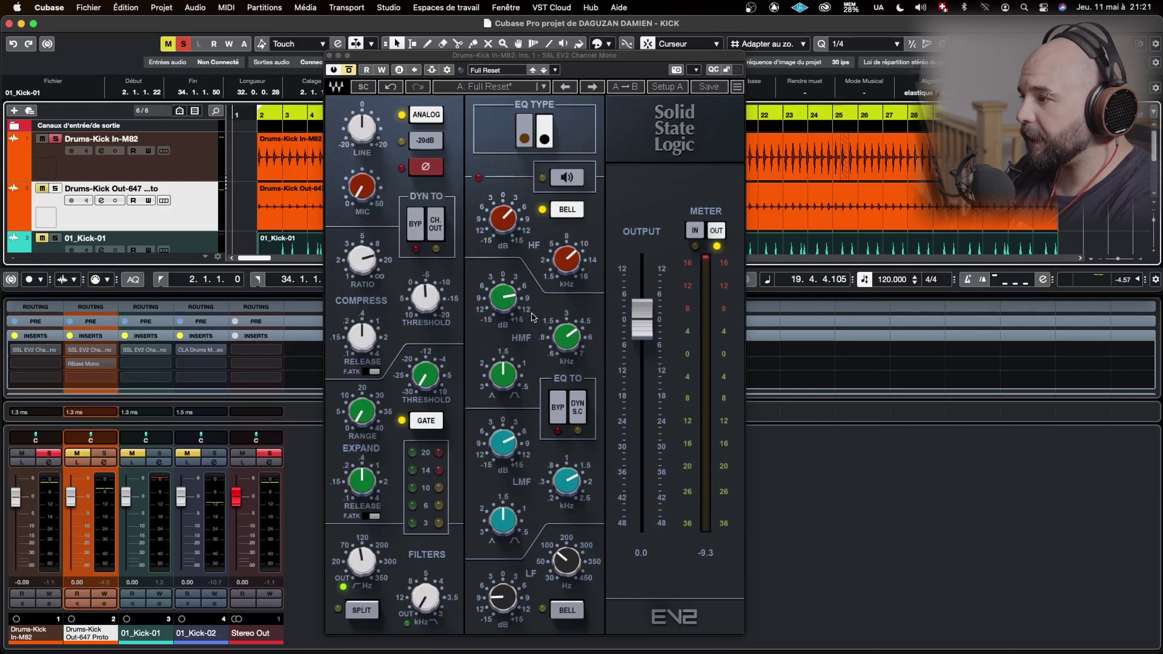
{"action": "mouse_move", "coordinate": [575, 265]}
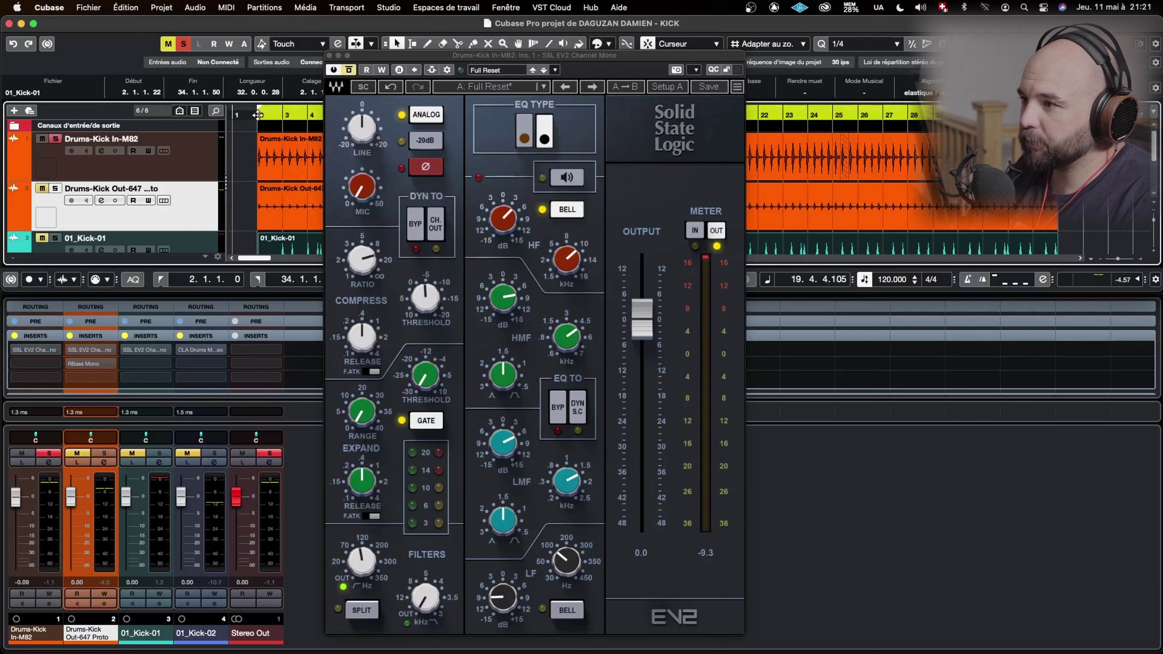
{"action": "left_click", "coordinate": [350, 71]}
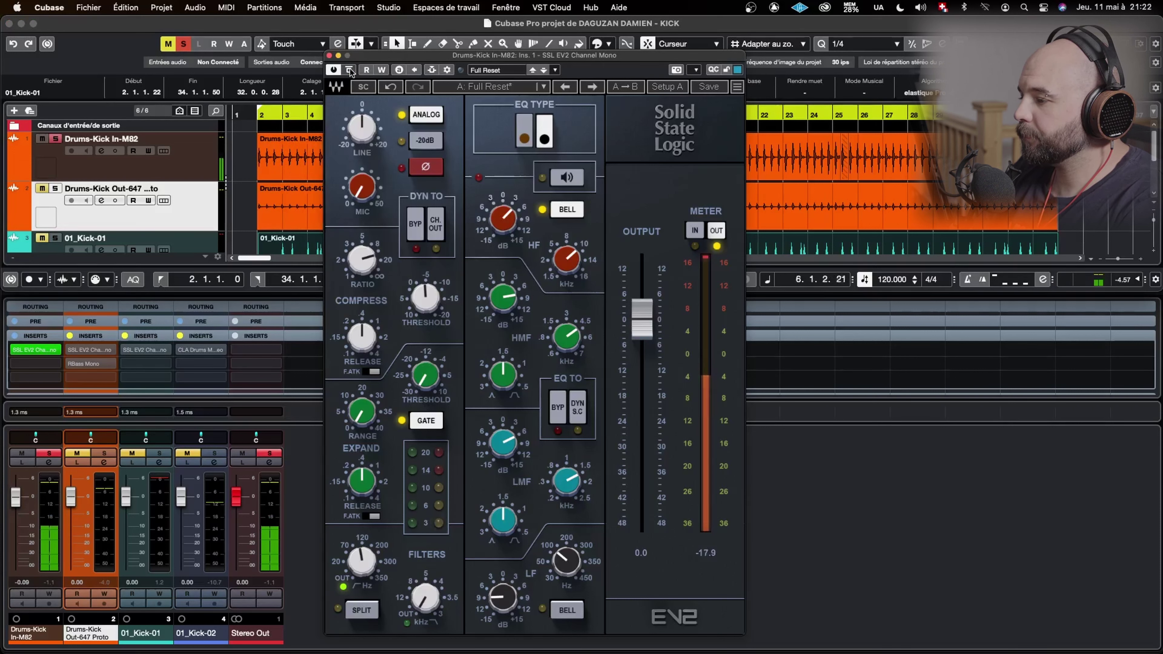
{"action": "left_click", "coordinate": [350, 71]}
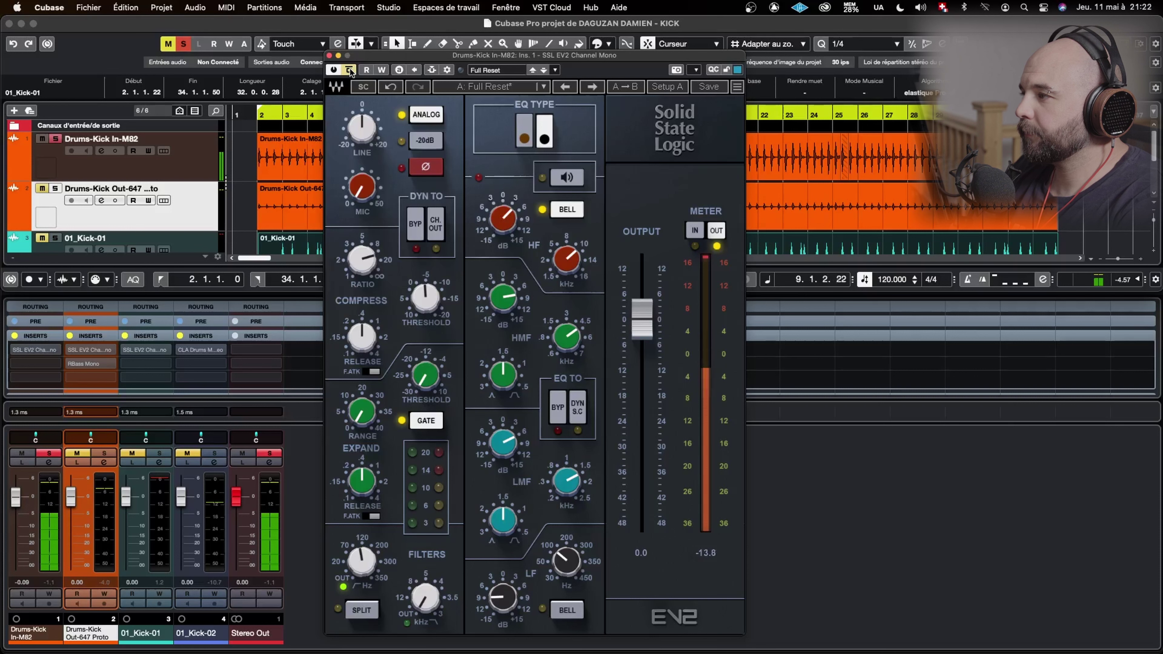
{"action": "left_click", "coordinate": [349, 70]}
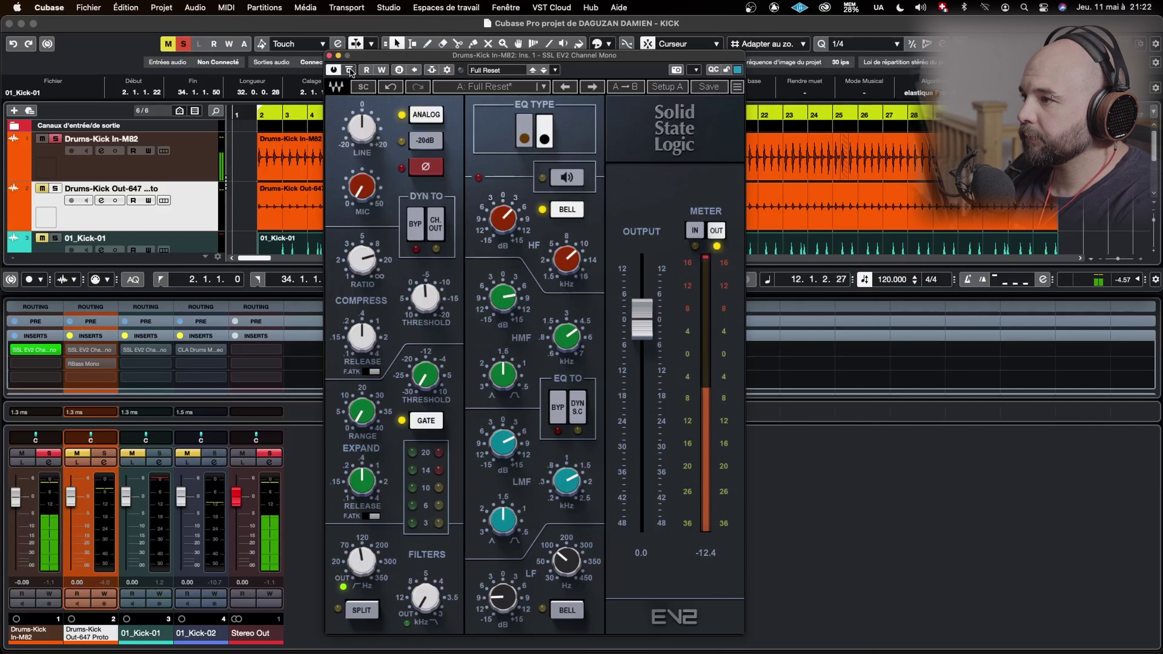
{"action": "left_click", "coordinate": [350, 71]}
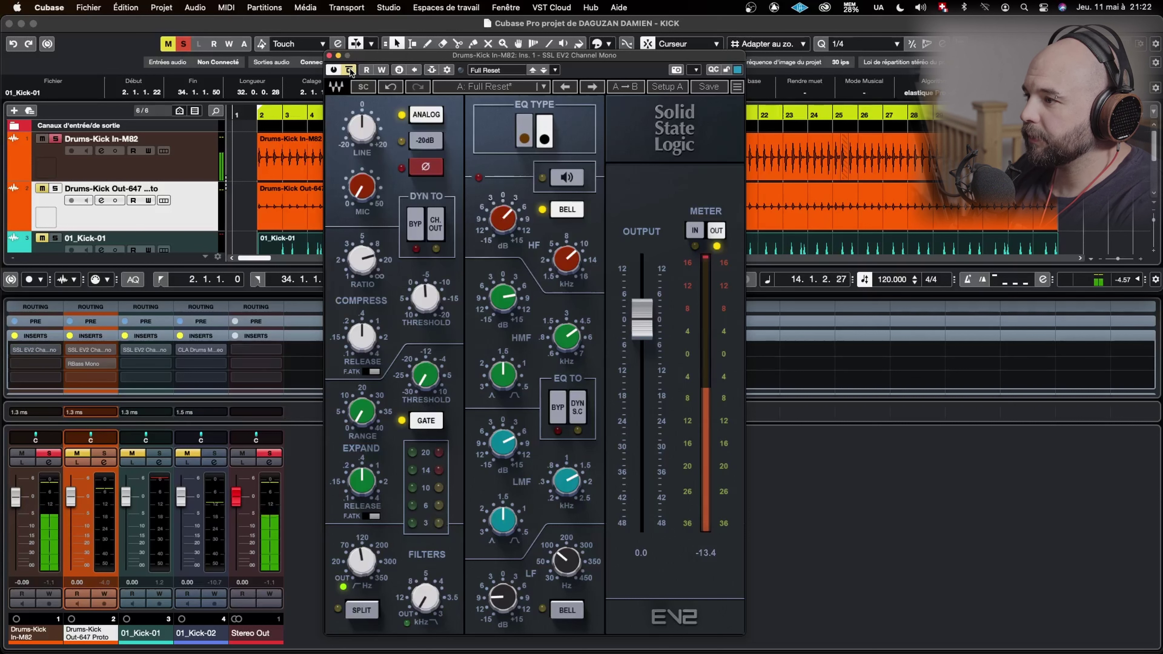
Reactivate the SSL EV2 Channel on Drums-Kick In-M82 and solo Drums-Kick Out-647 Proto in place of that track
{"action": "left_click", "coordinate": [349, 71]}
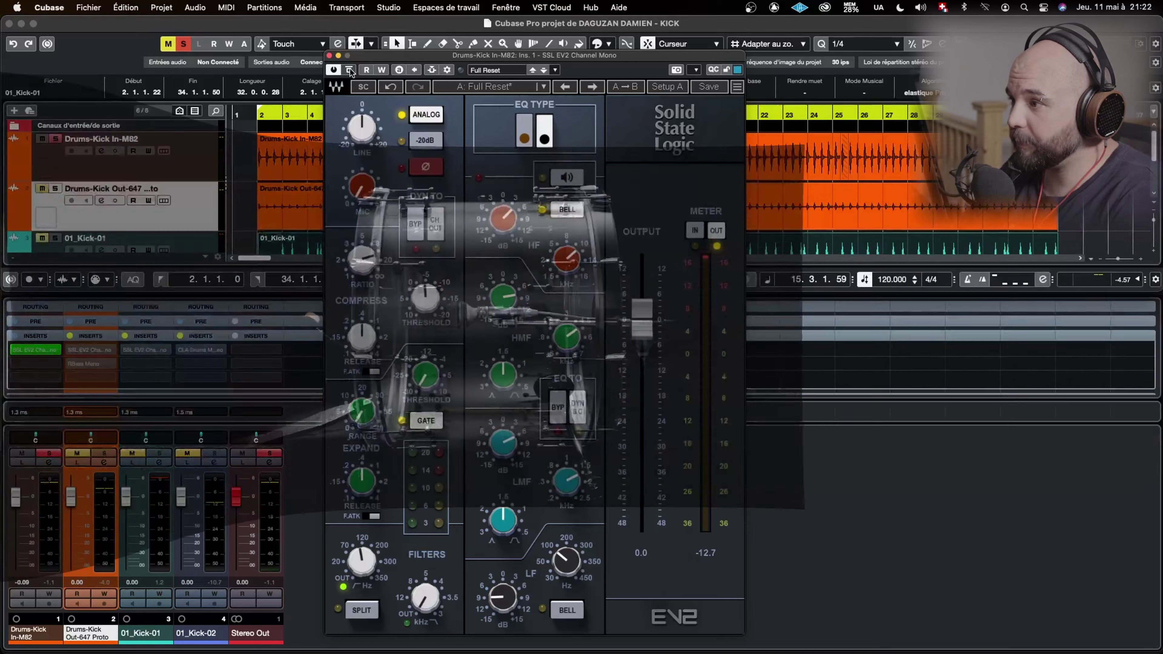
{"action": "left_click", "coordinate": [329, 55]}
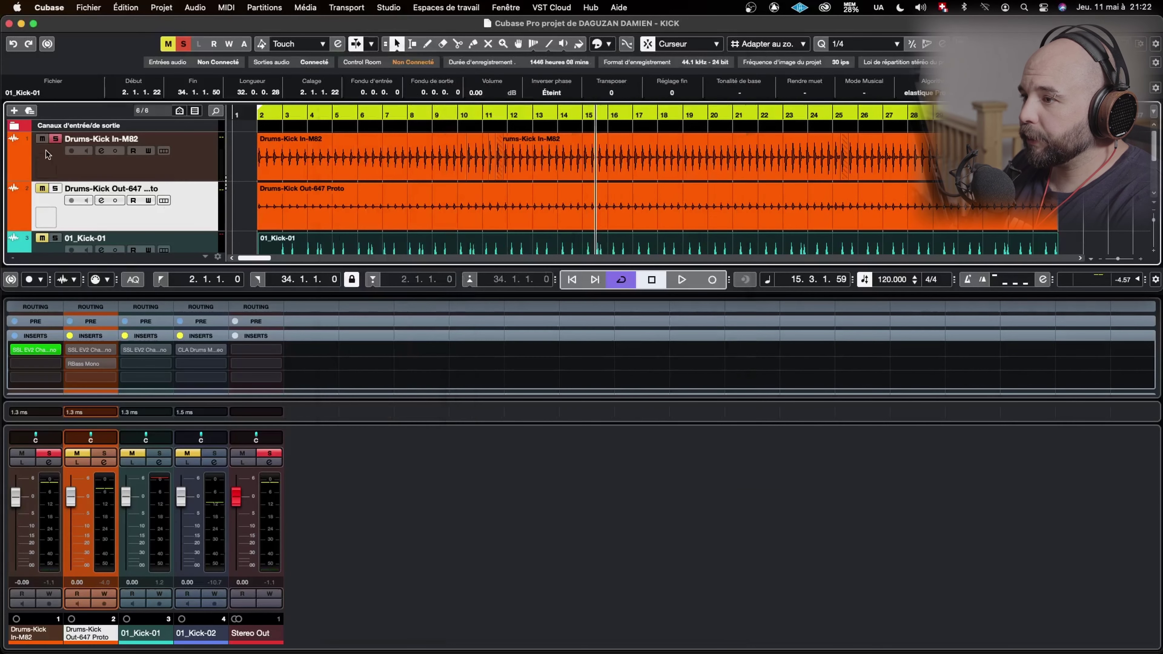
{"action": "left_click", "coordinate": [55, 138]}
{"action": "left_click", "coordinate": [55, 188]}
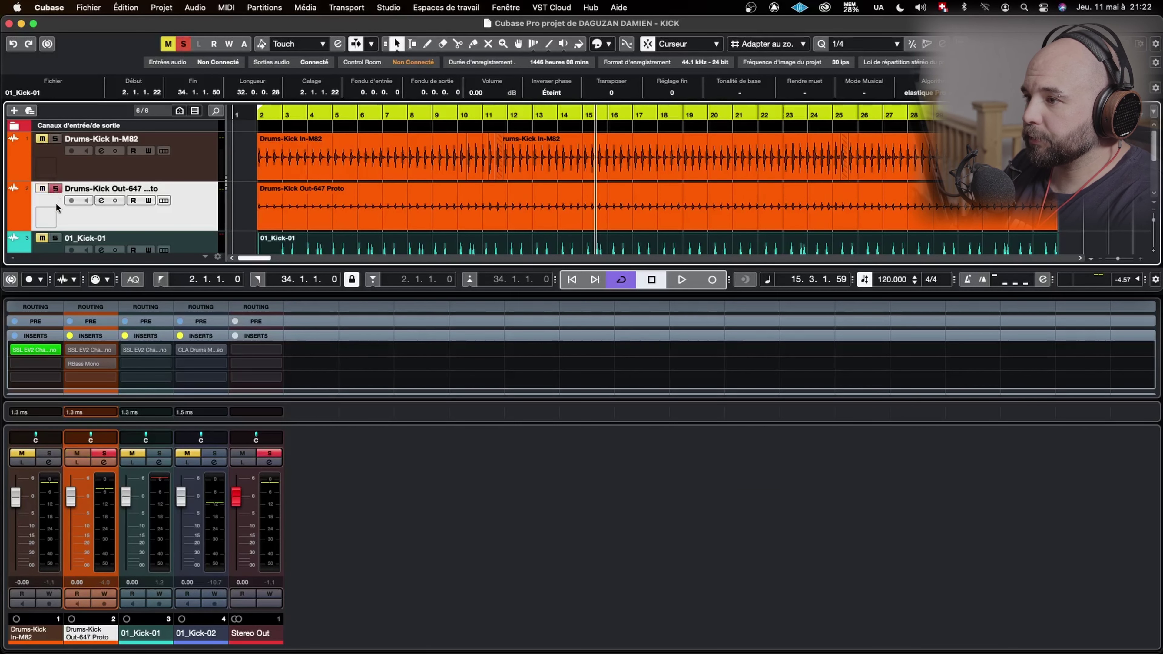
Open the SSL EV2 Channel inserts of Drums-Kick Out-647 Proto and Drums-Kick In-M82 and arrange their windows side by side
{"action": "left_click", "coordinate": [83, 349]}
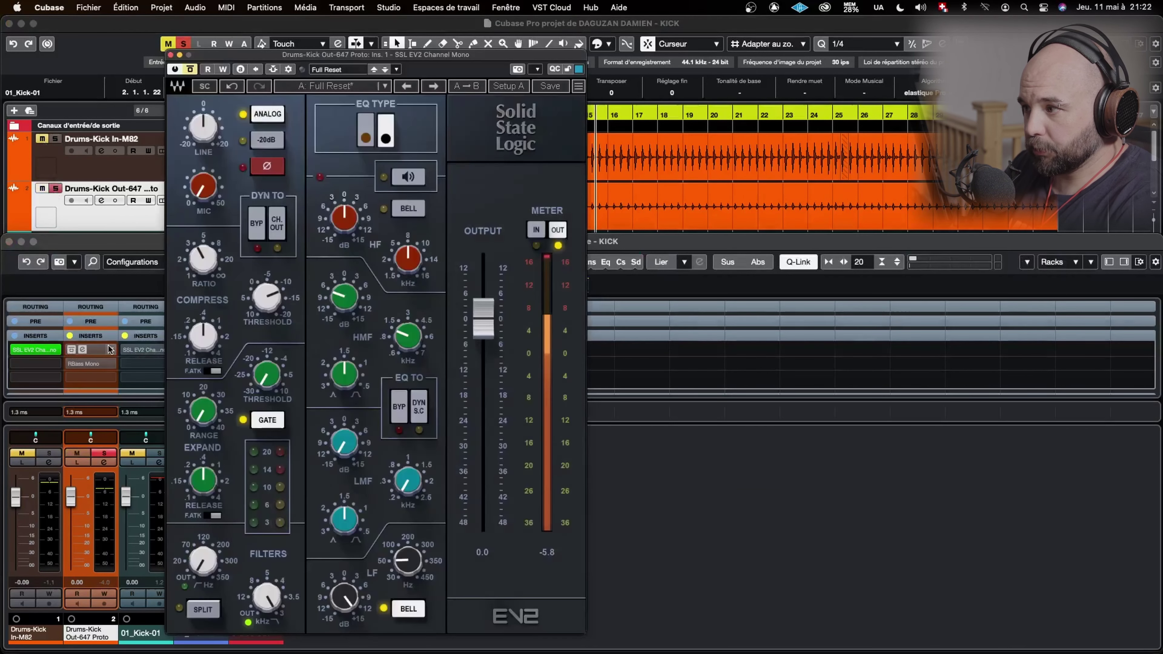
{"action": "left_click_drag", "start_coordinate": [389, 54], "coordinate": [670, 55]}
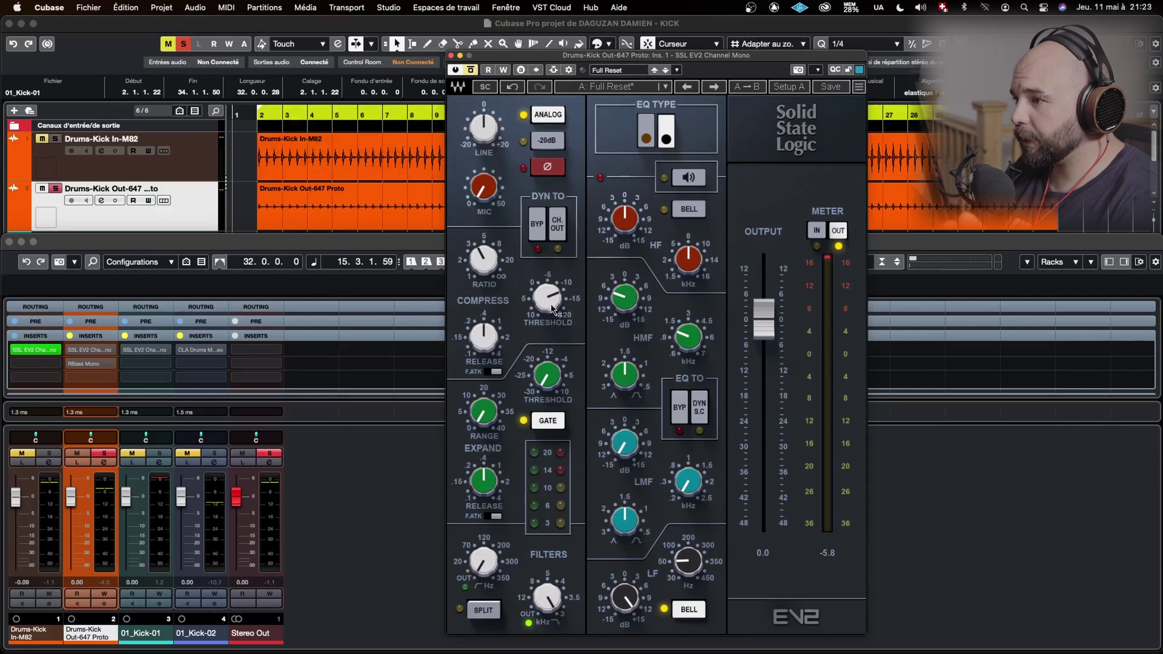
{"action": "left_click", "coordinate": [31, 349]}
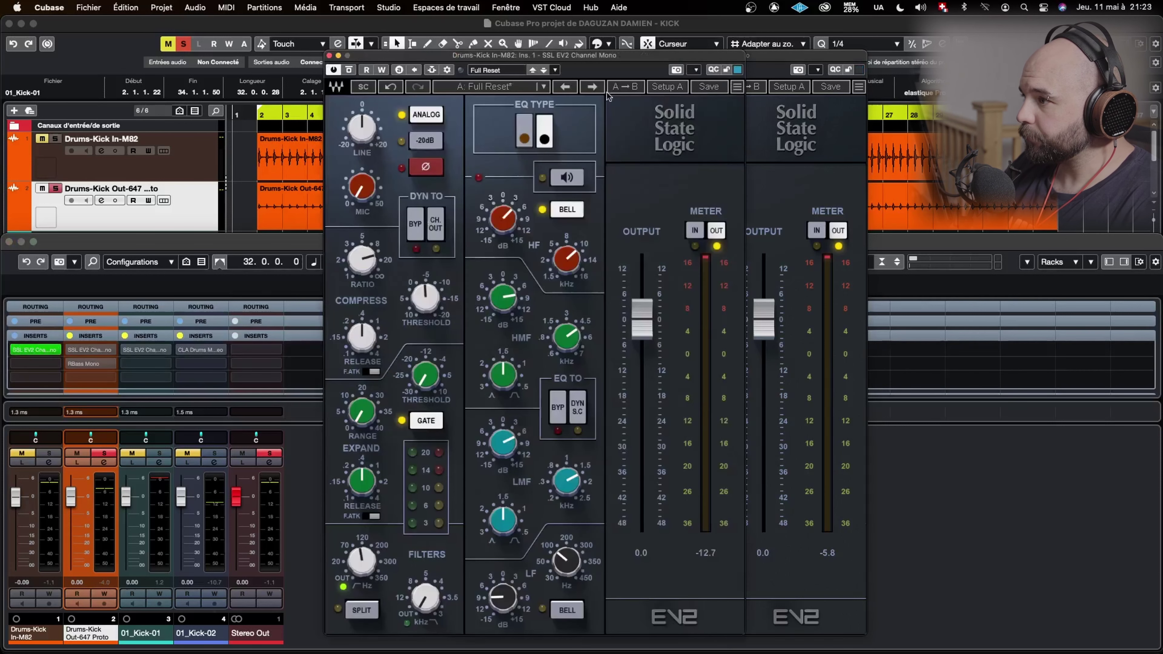
{"action": "left_click_drag", "start_coordinate": [591, 58], "coordinate": [281, 64]}
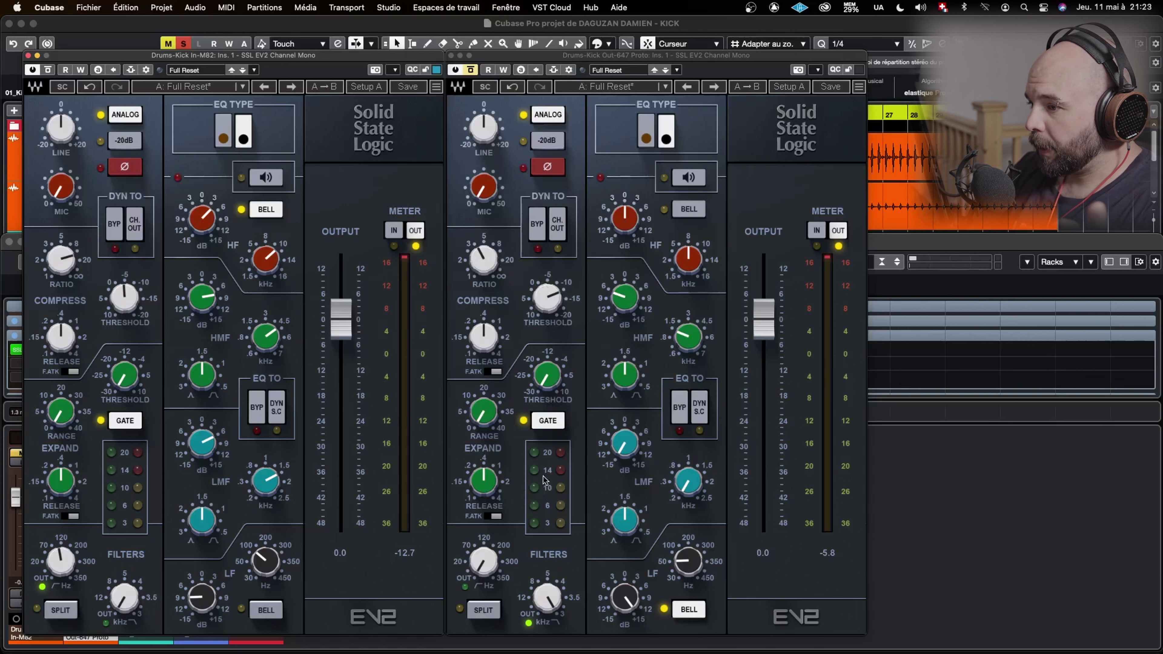
Switch off the gate in the SSL EV2 Channel of Drums-Kick Out-647 Proto and close the Drums-Kick In-M82 plug-in window
{"action": "left_click", "coordinate": [537, 424]}
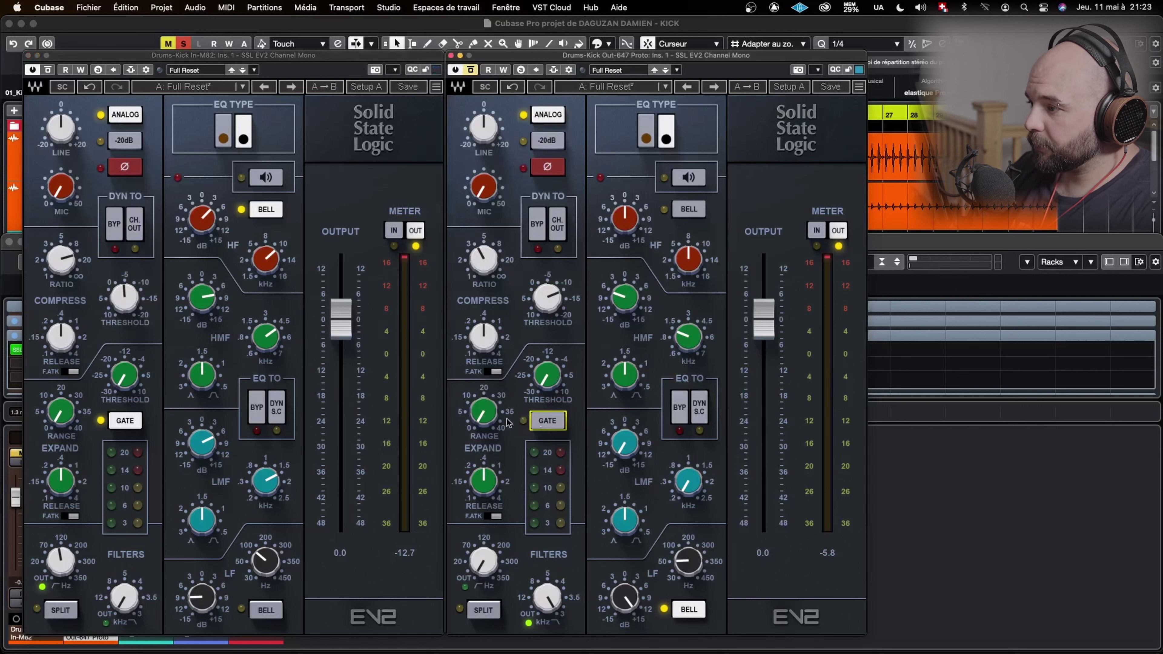
{"action": "left_click", "coordinate": [534, 423]}
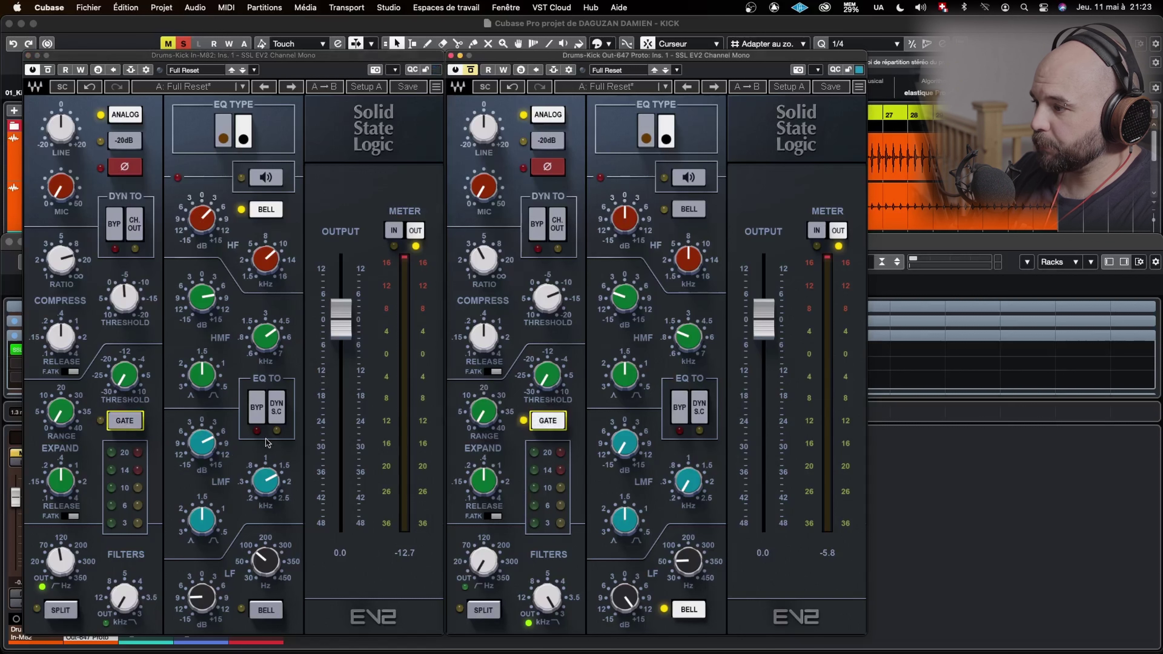
{"action": "left_click", "coordinate": [526, 426]}
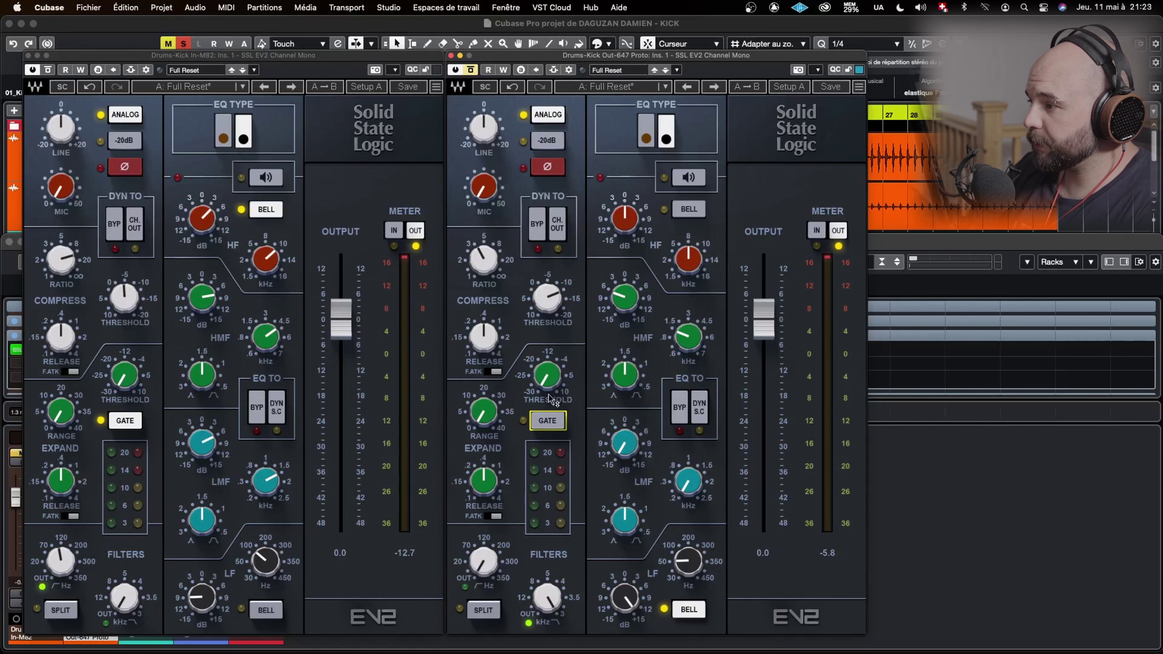
{"action": "left_click", "coordinate": [28, 56]}
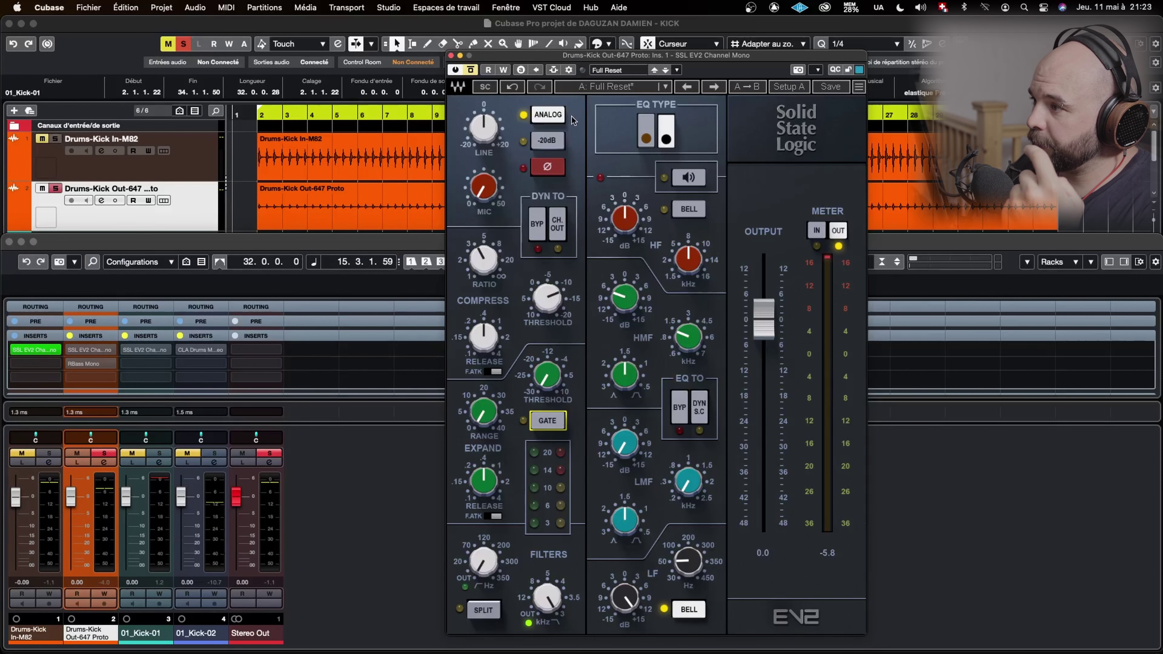
Open the RBass insert of Drums-Kick Out-647 Proto, examine its frequency and intensity settings, and close it
{"action": "left_click", "coordinate": [83, 363]}
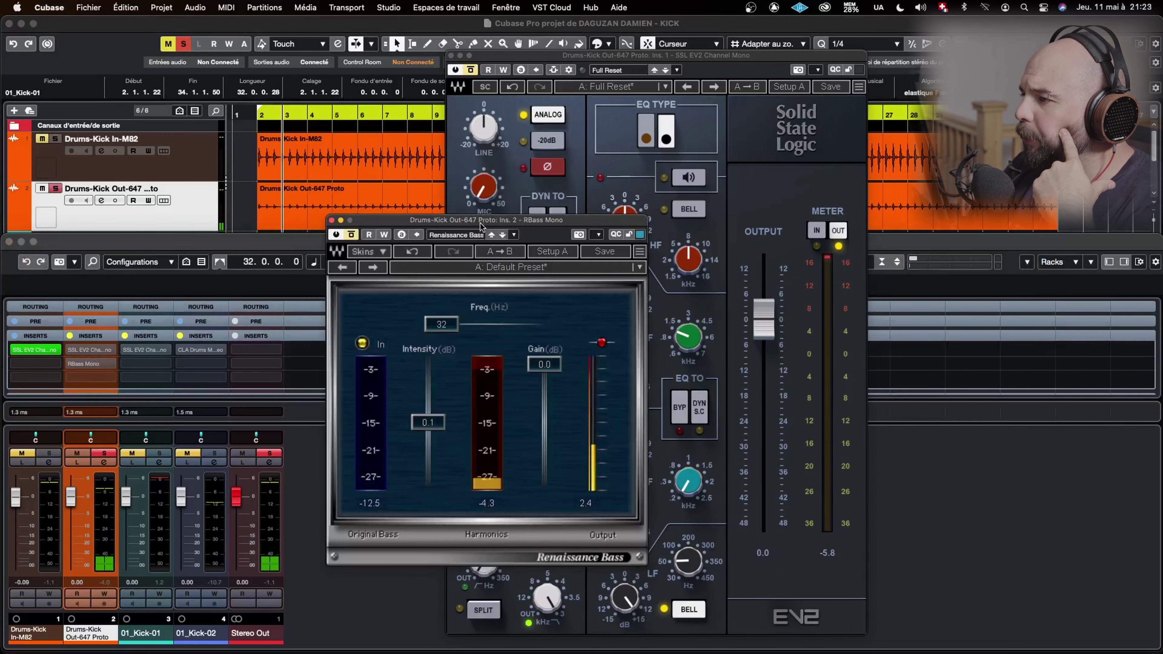
{"action": "left_click_drag", "start_coordinate": [481, 226], "coordinate": [316, 225]}
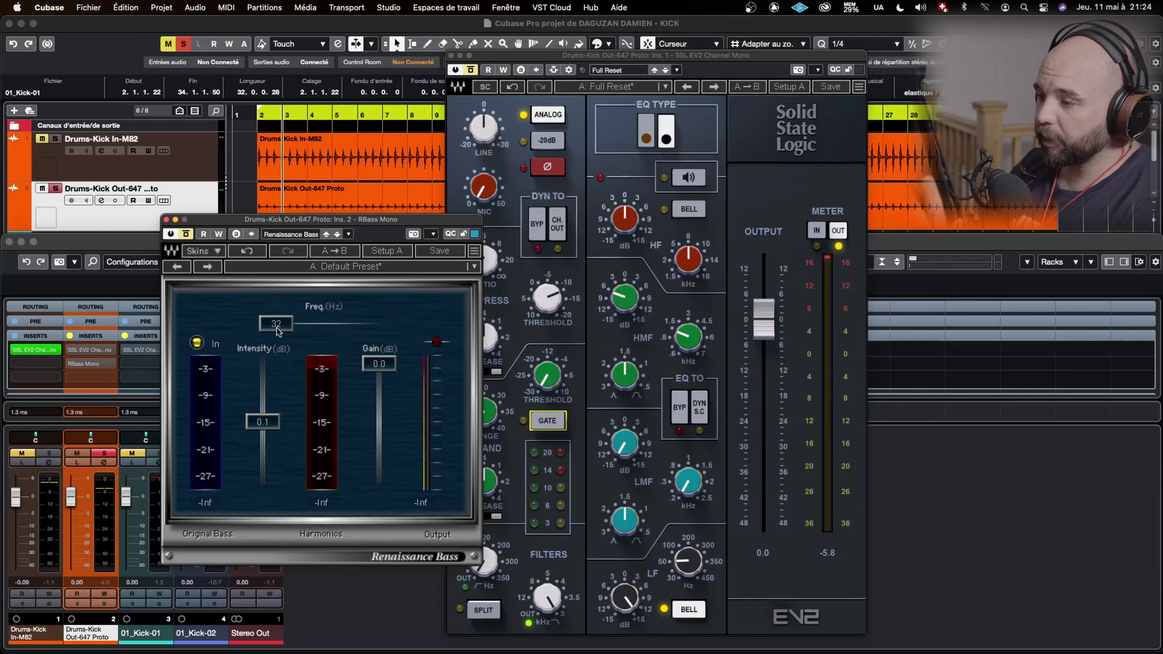
{"action": "left_click", "coordinate": [165, 220]}
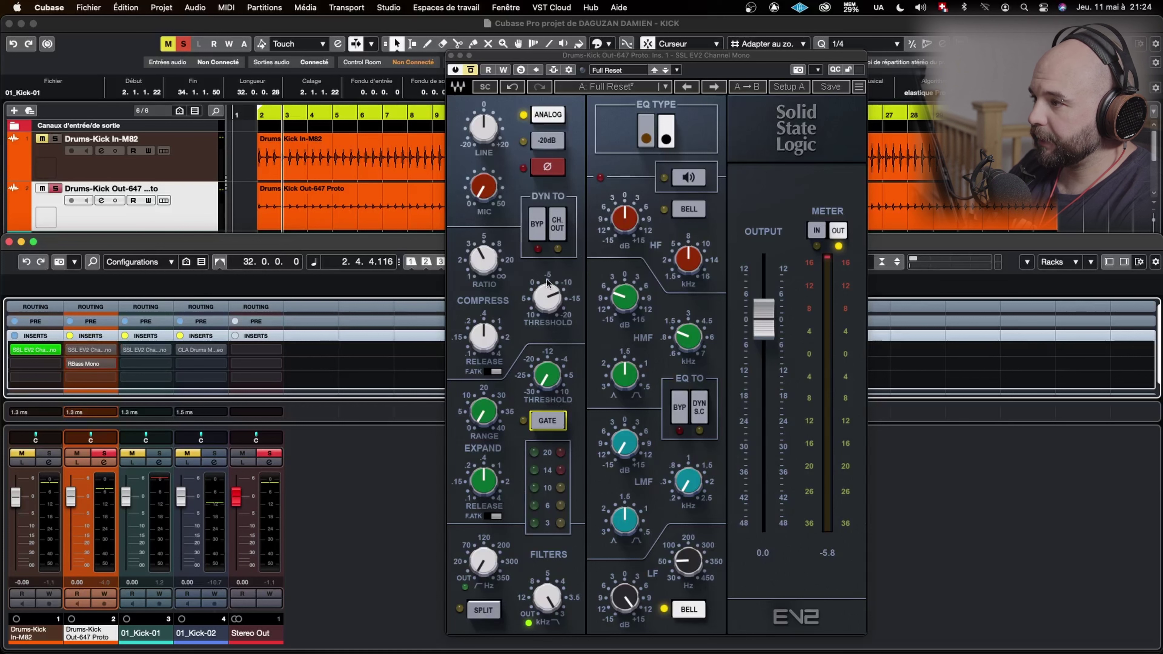
Play from bar 2 and compare Drums-Kick Out-647 Proto with its SSL EV2 Channel bypassed and active, leaving it active
{"action": "left_click", "coordinate": [264, 115]}
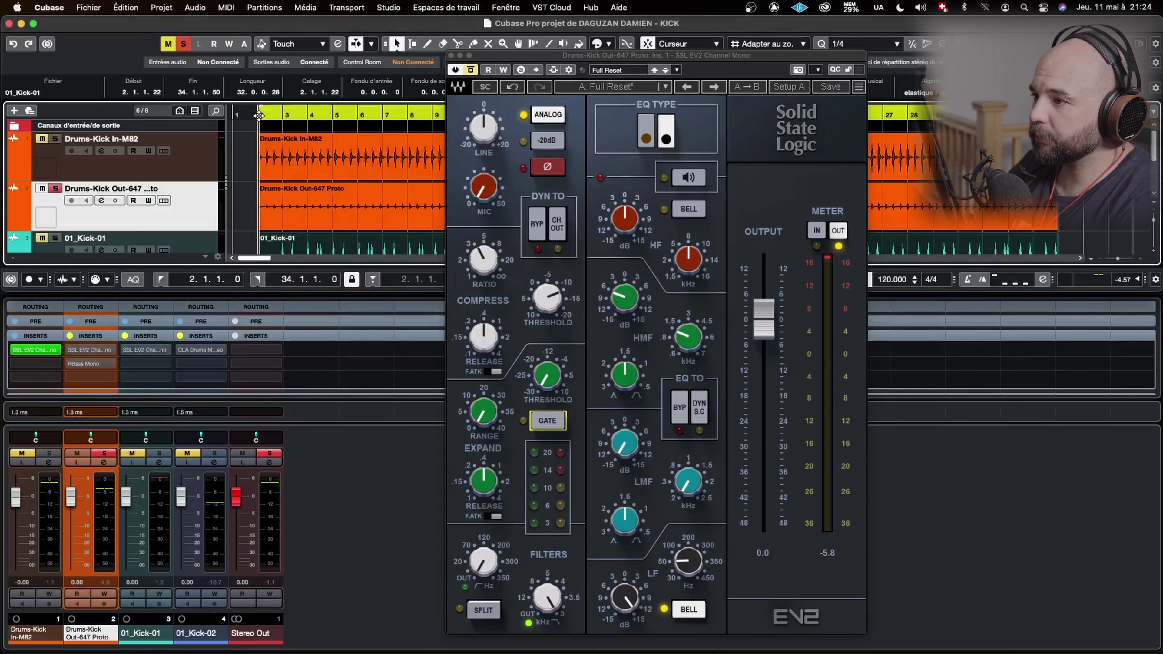
{"action": "key", "text": "space"}
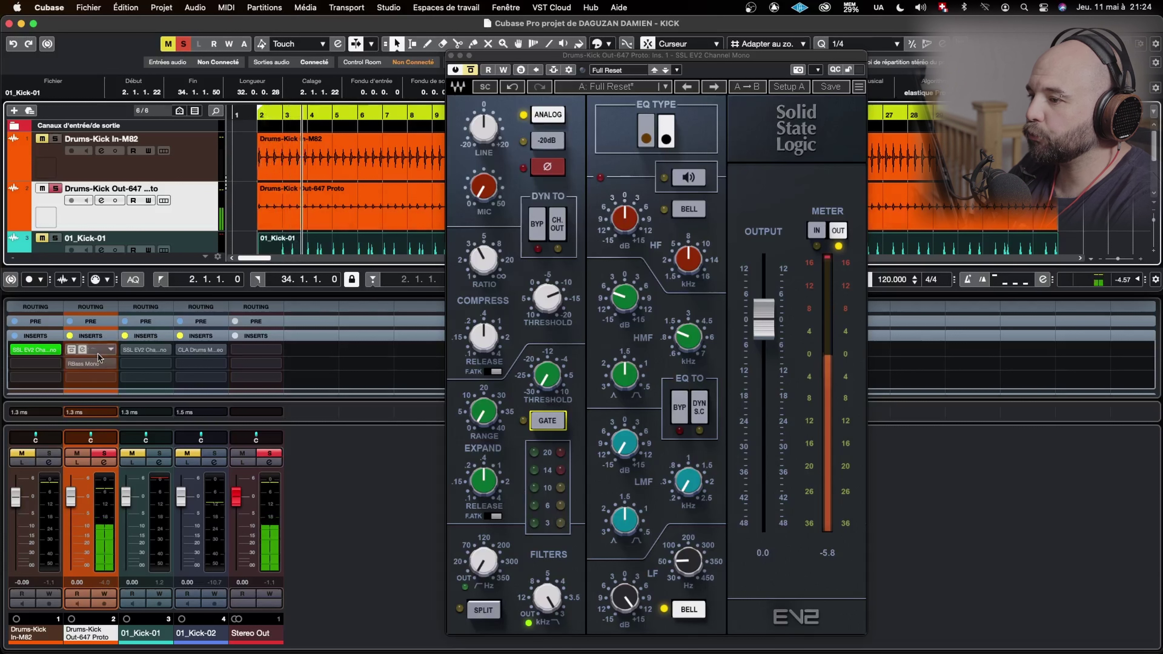
{"action": "left_click", "coordinate": [472, 71]}
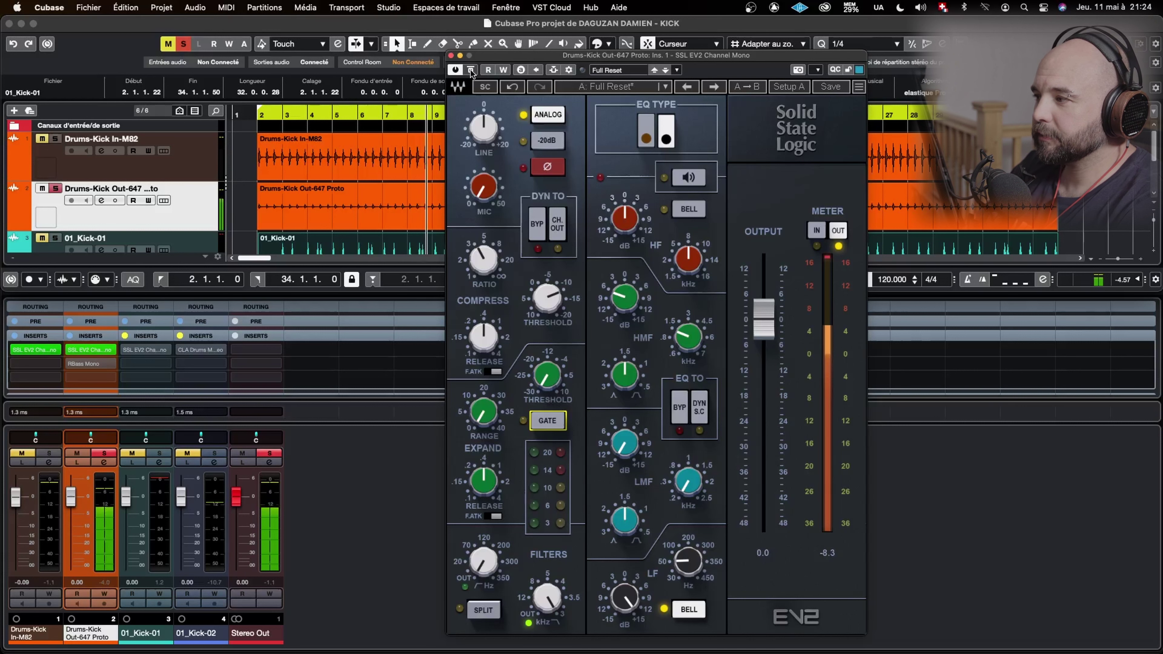
{"action": "left_click", "coordinate": [471, 70]}
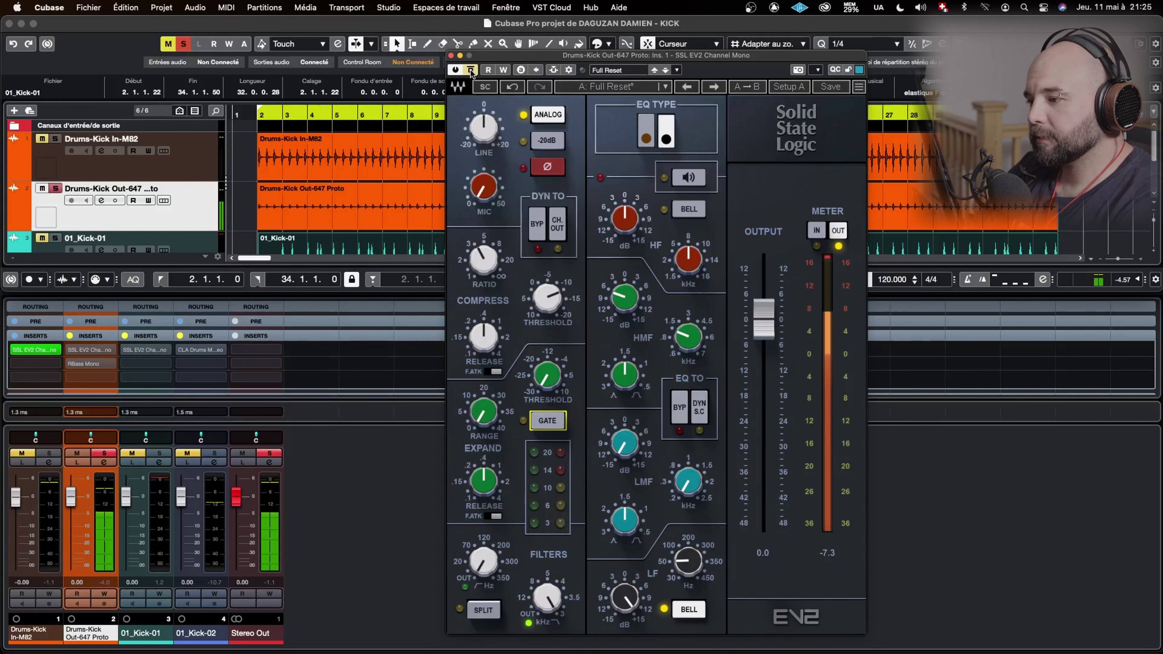
{"action": "left_click", "coordinate": [471, 71]}
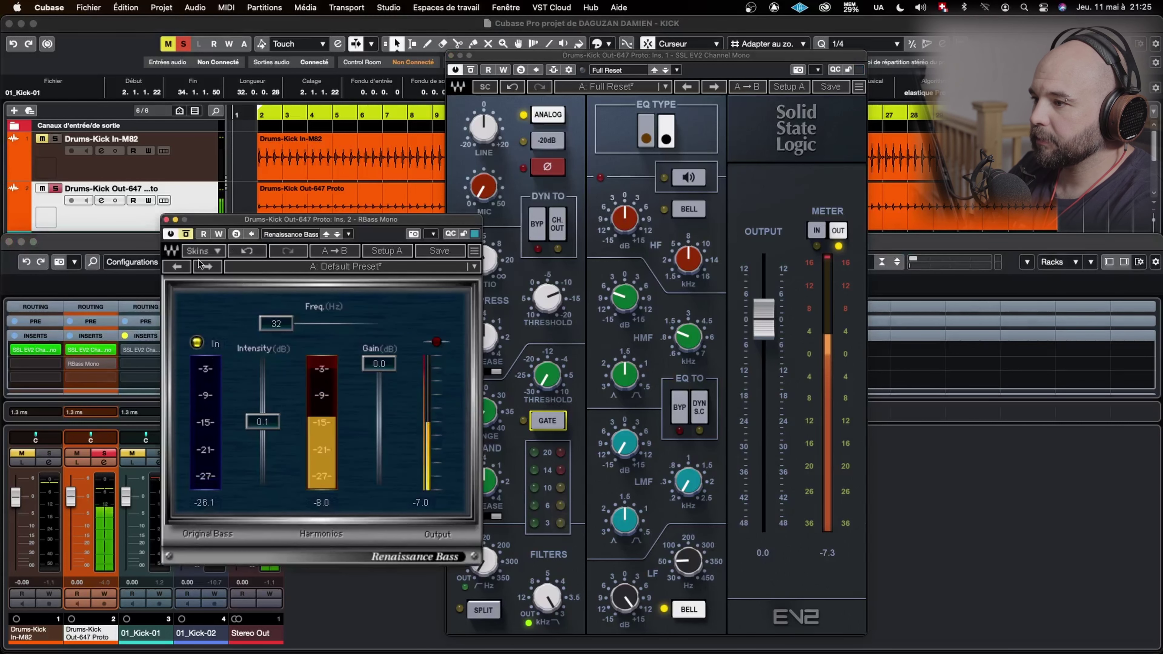
Compare Drums-Kick Out-647 Proto with RBass active and bypassed, leave RBass active, and close the plug-in windows
{"action": "left_click_drag", "start_coordinate": [264, 222], "coordinate": [247, 222]}
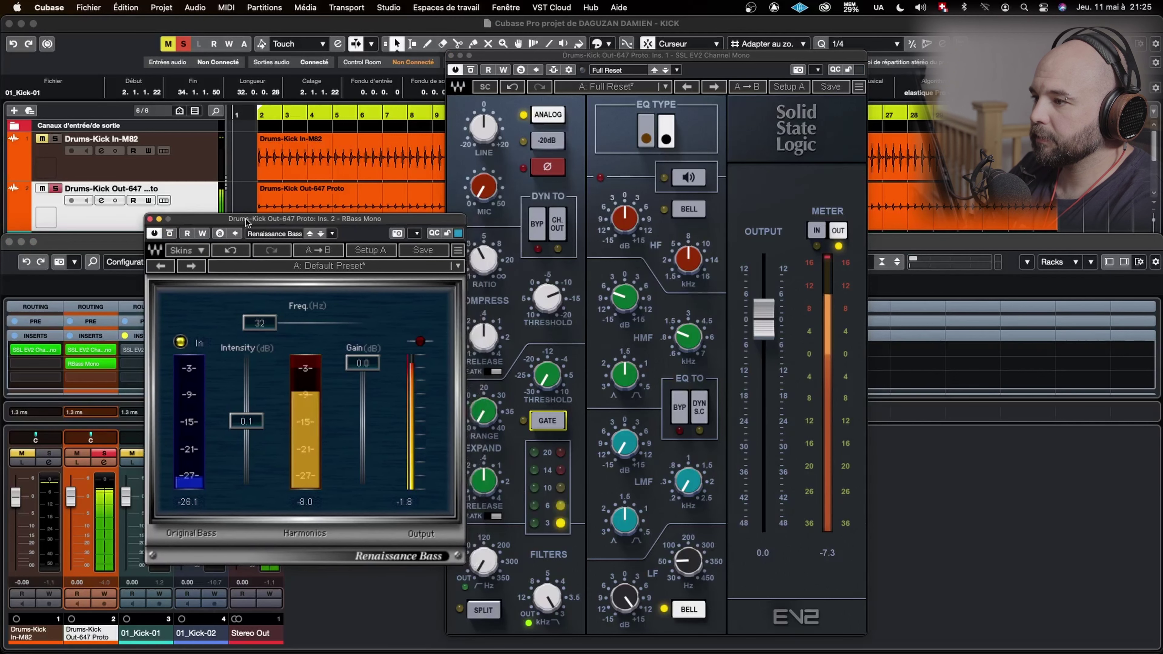
{"action": "left_click", "coordinate": [169, 233]}
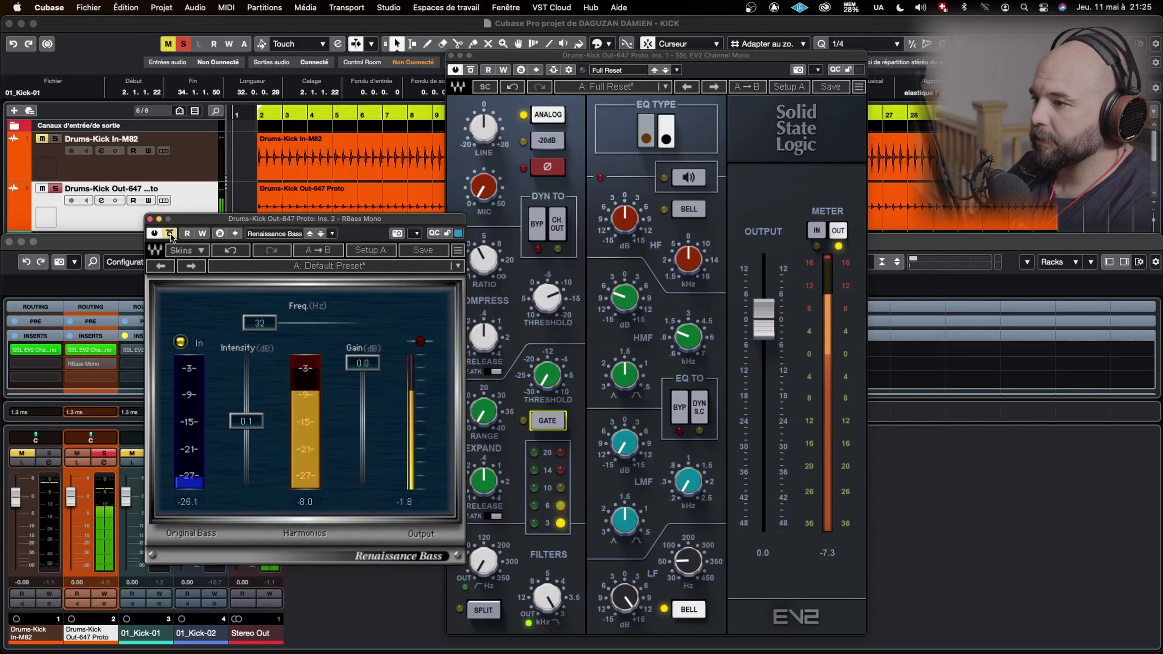
{"action": "left_click", "coordinate": [170, 234]}
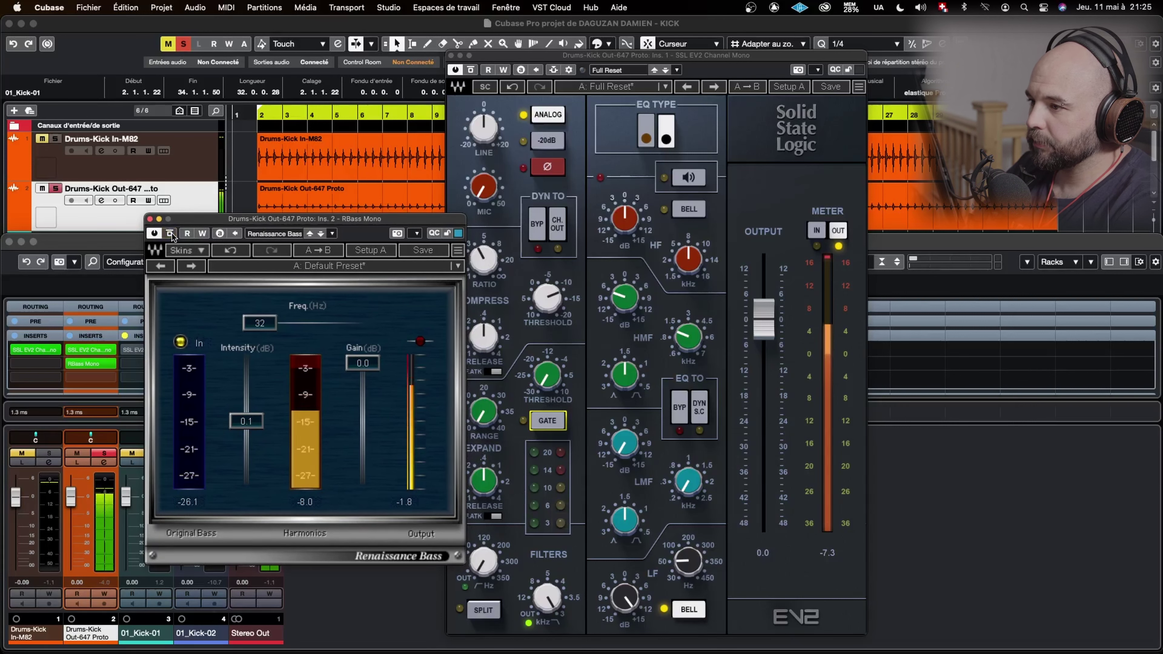
{"action": "left_click", "coordinate": [150, 219]}
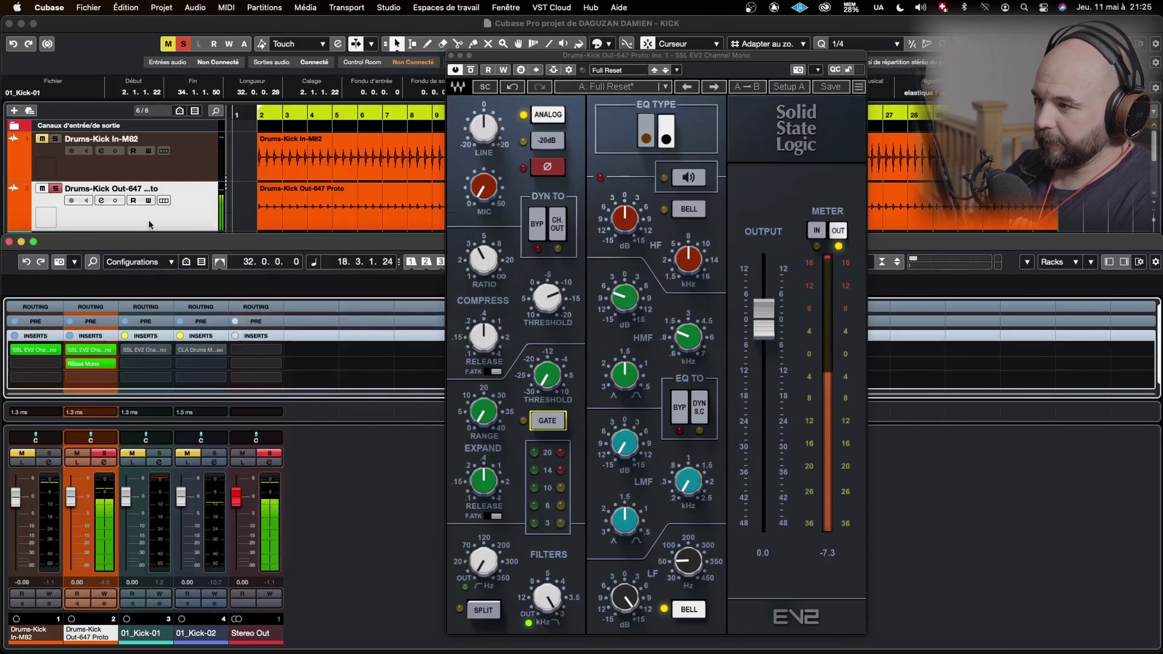
{"action": "left_click", "coordinate": [451, 56]}
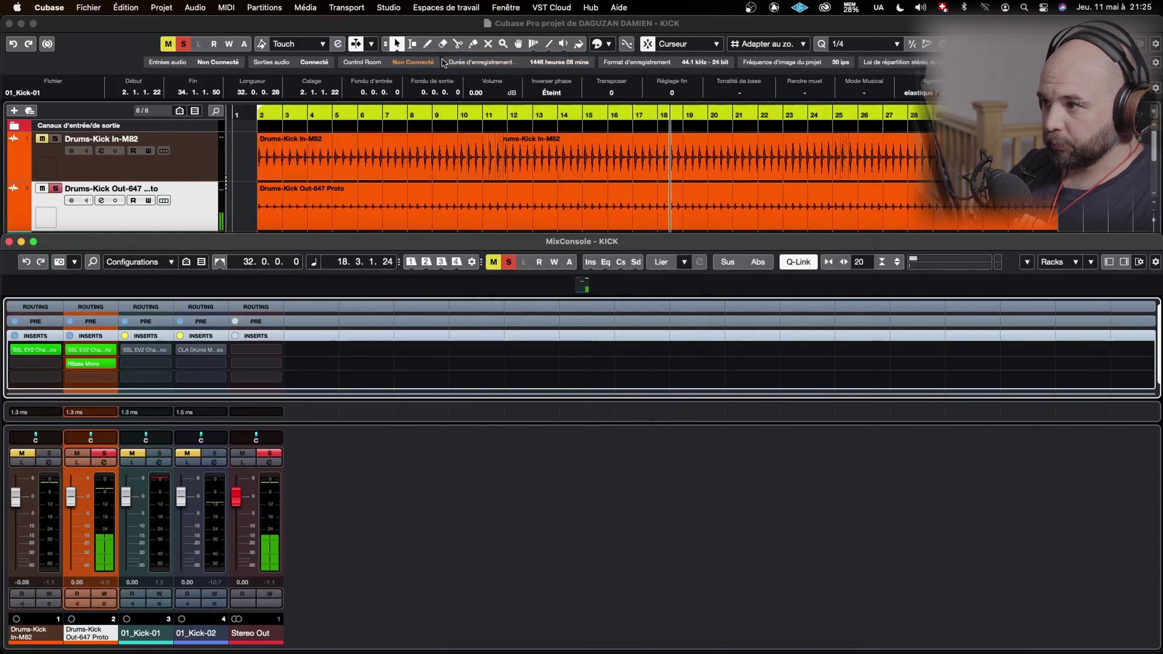
Return to bar 2, solo Drums-Kick In-M82 alongside Drums-Kick Out-647 Proto, and play both briefly
{"action": "left_click", "coordinate": [258, 115]}
{"action": "left_click", "coordinate": [258, 115]}
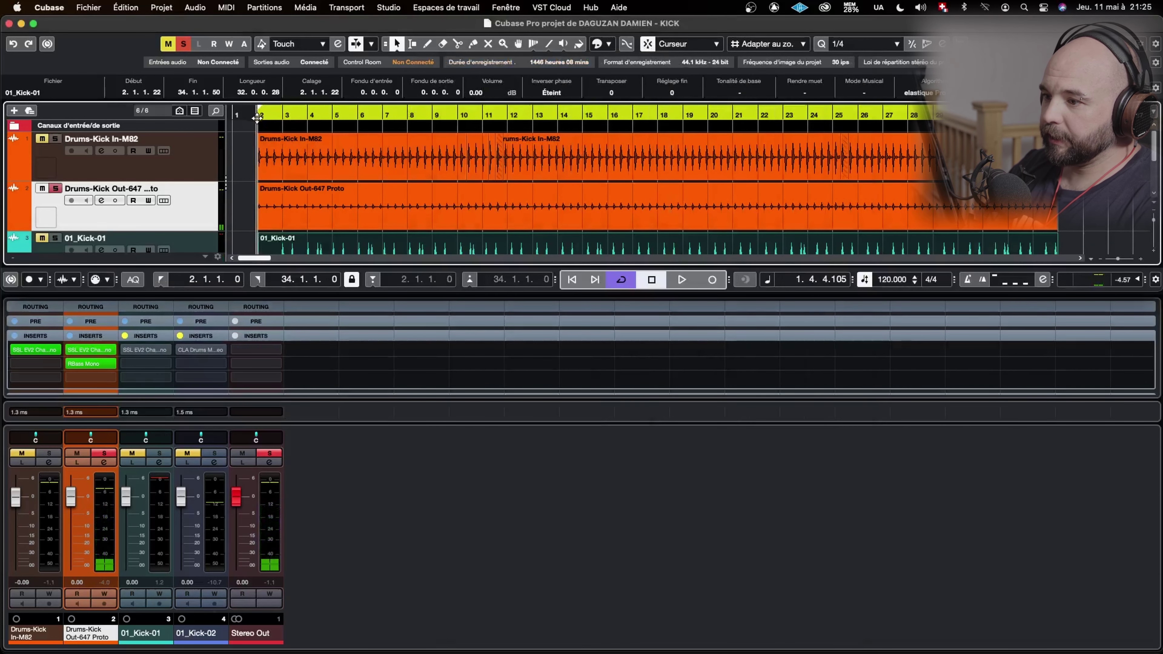
{"action": "left_click", "coordinate": [47, 454]}
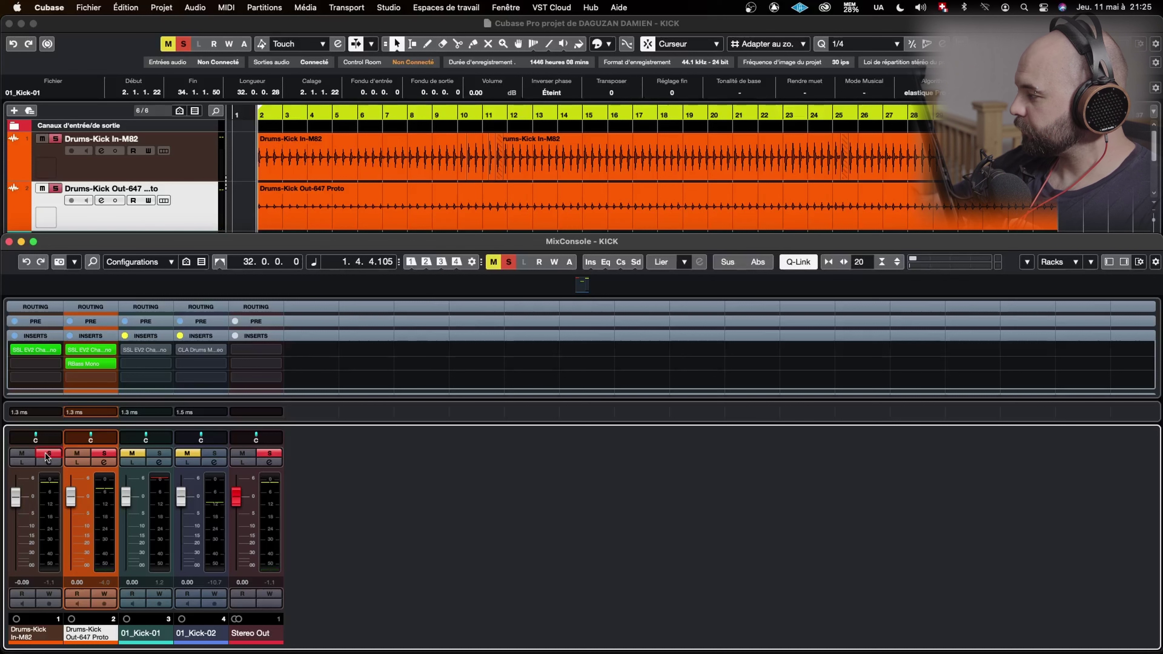
{"action": "key", "text": "space"}
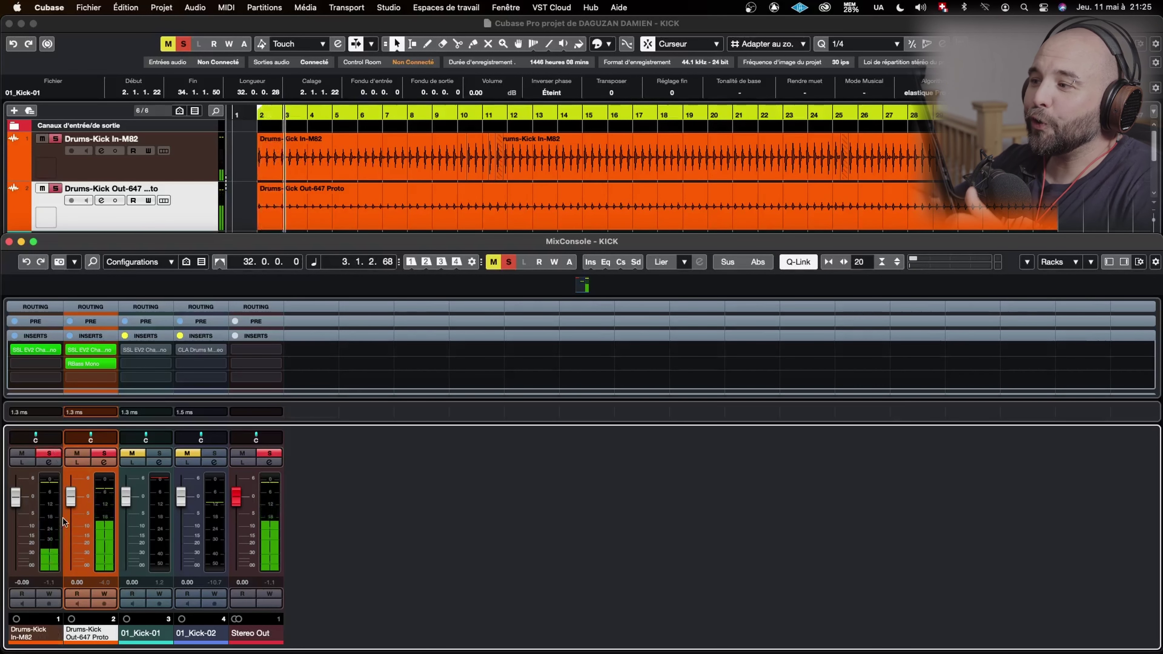
{"action": "key", "text": "space"}
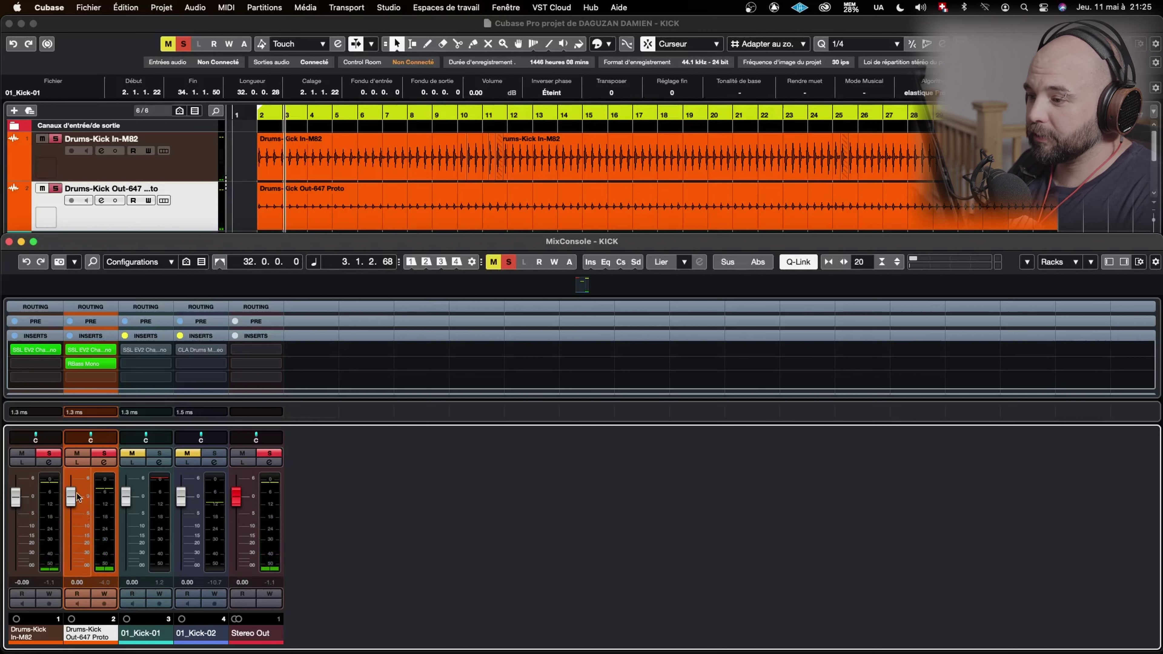
During playback, raise the Drums-Kick Out-647 Proto fader from silence to -10.6 dB and compare the blend with that track muted and unmuted
{"action": "left_click_drag", "start_coordinate": [71, 497], "coordinate": [73, 568]}
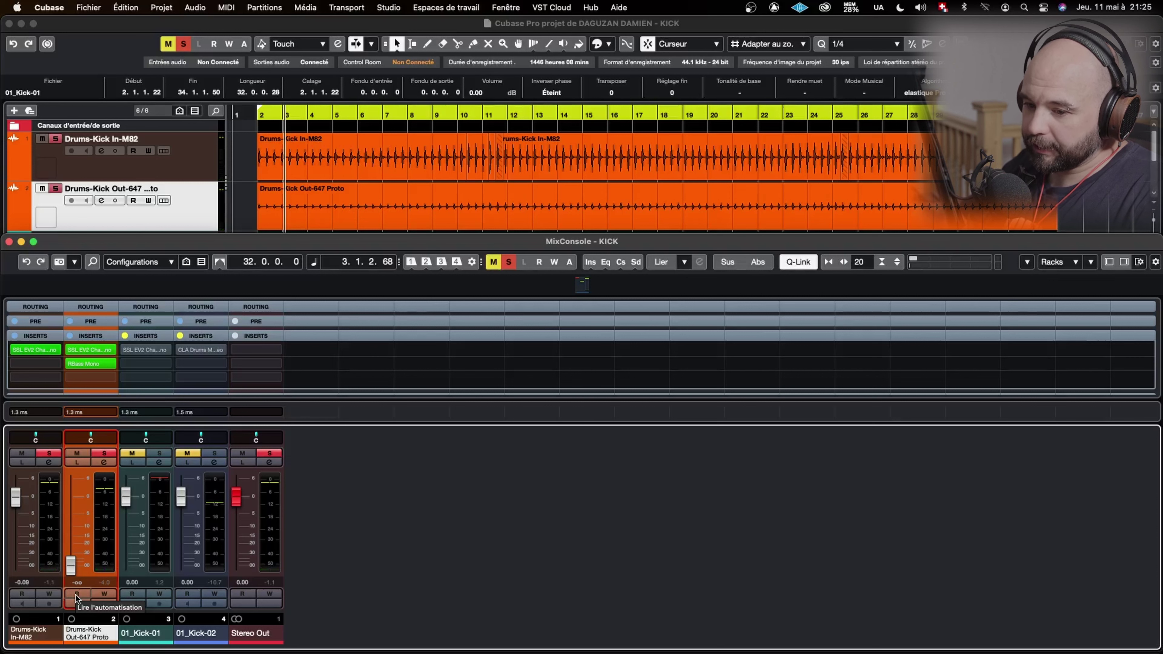
{"action": "key", "text": "space"}
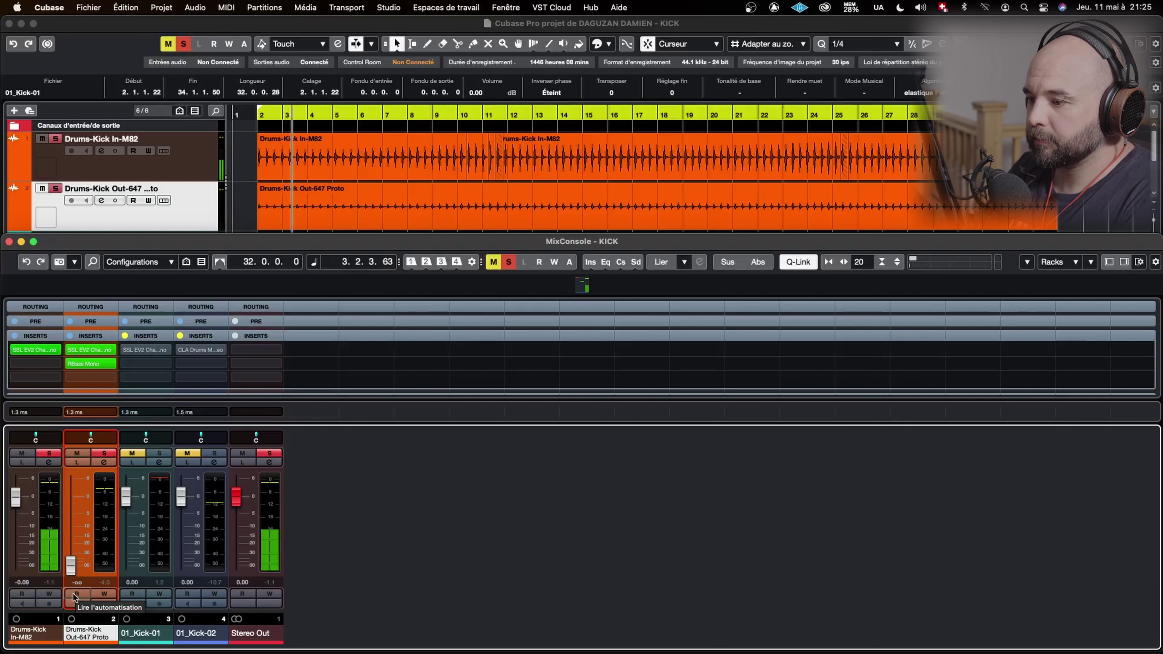
{"action": "left_click_drag", "start_coordinate": [71, 569], "coordinate": [71, 543]}
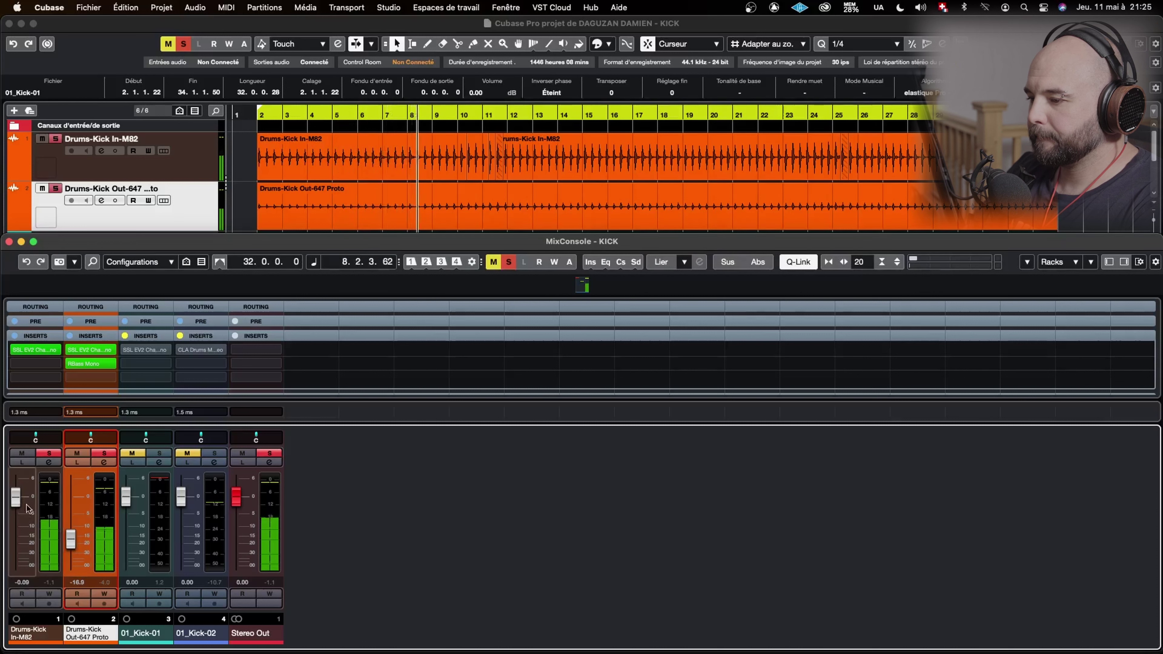
{"action": "left_click_drag", "start_coordinate": [73, 544], "coordinate": [71, 539]}
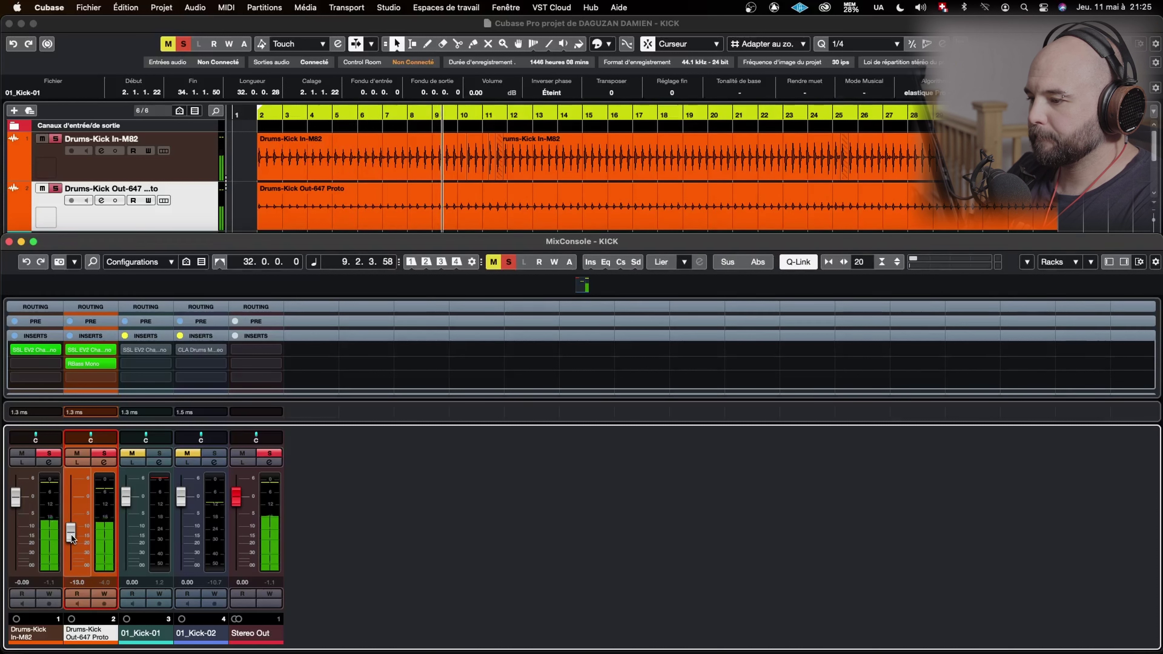
{"action": "left_click_drag", "start_coordinate": [71, 535], "coordinate": [70, 530]}
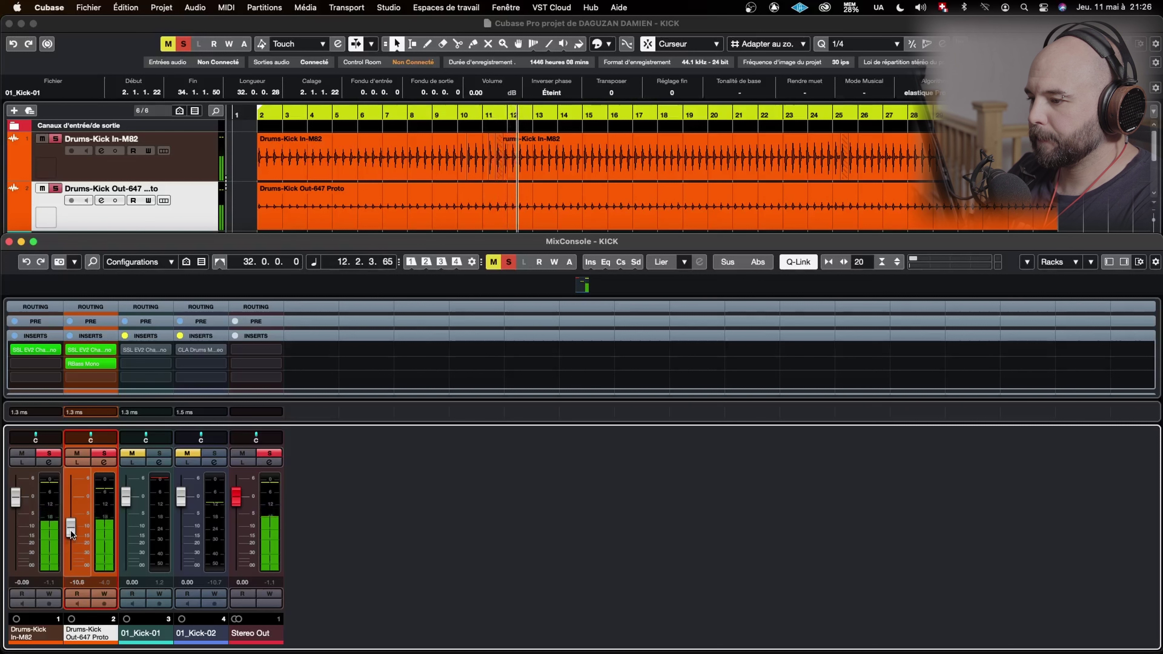
{"action": "left_click", "coordinate": [82, 455]}
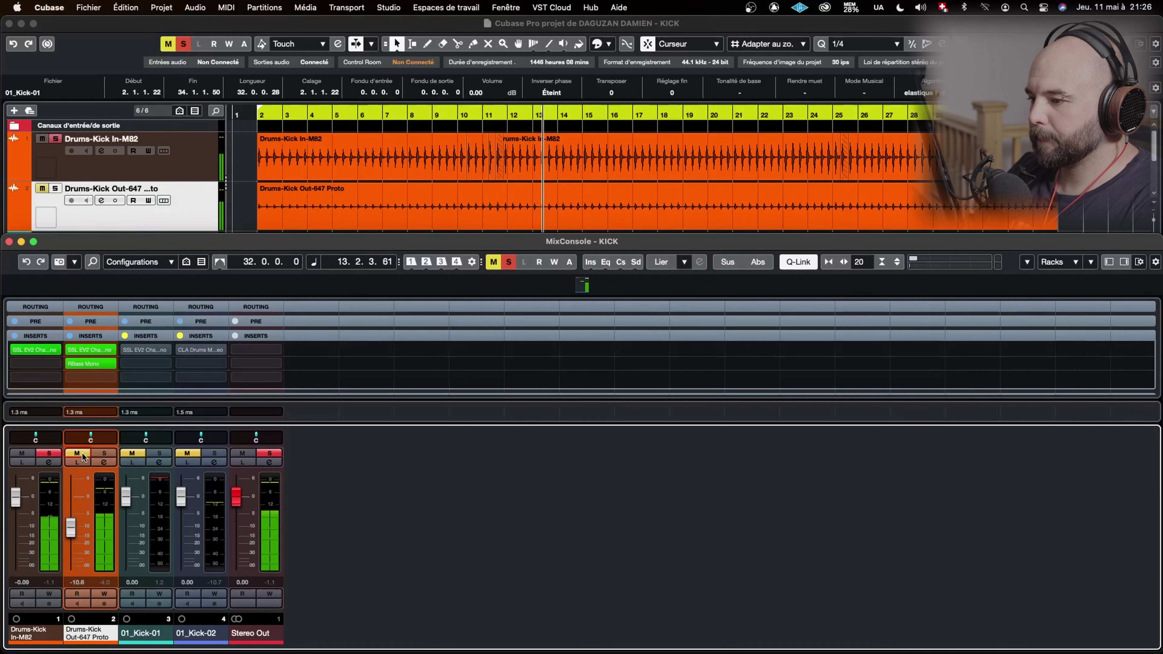
{"action": "left_click", "coordinate": [78, 454]}
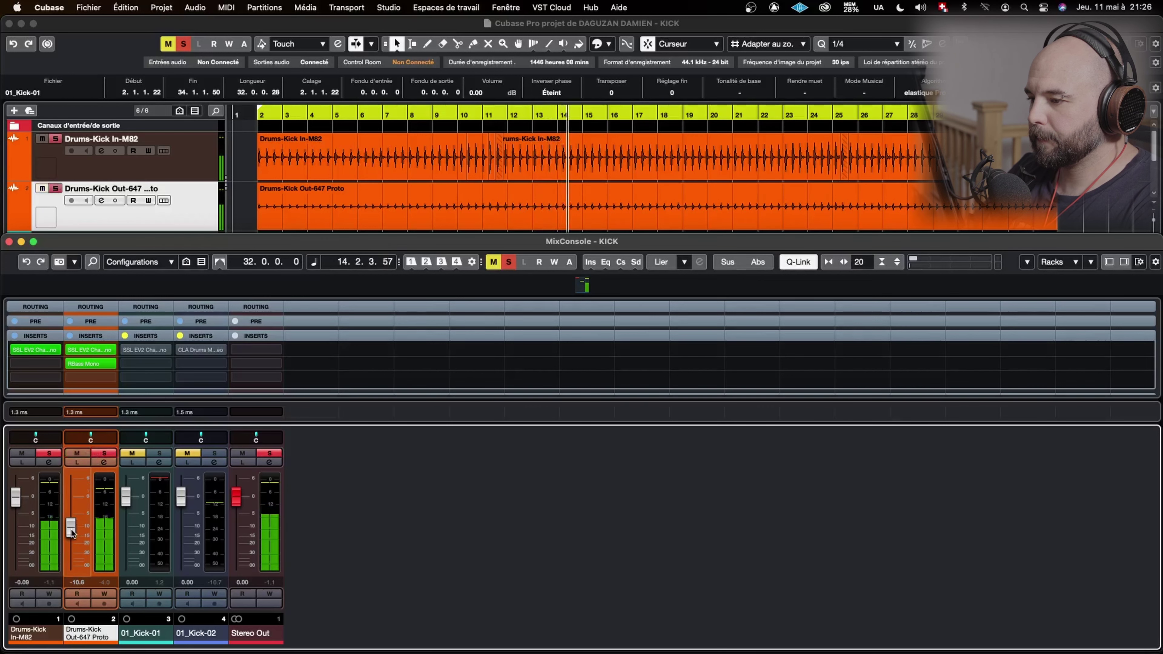
Raise the Drums-Kick Out-647 Proto fader to about -9 dB and resume playback with its SSL EV2 Channel open
{"action": "left_click_drag", "start_coordinate": [70, 531], "coordinate": [72, 530]}
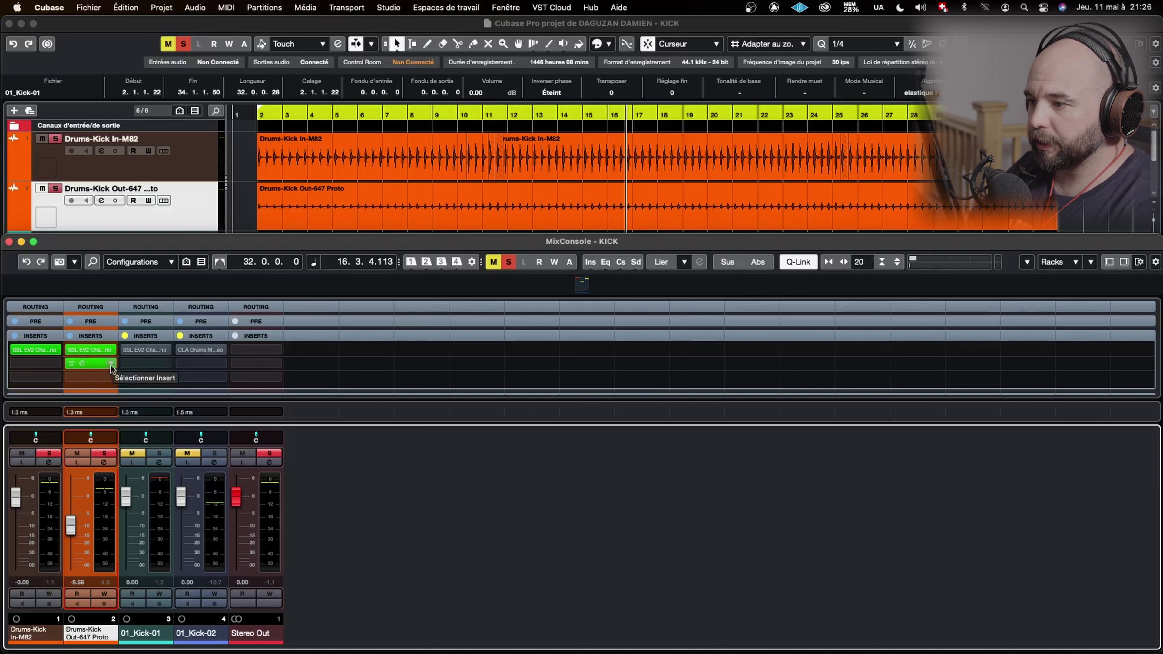
{"action": "left_click", "coordinate": [84, 347]}
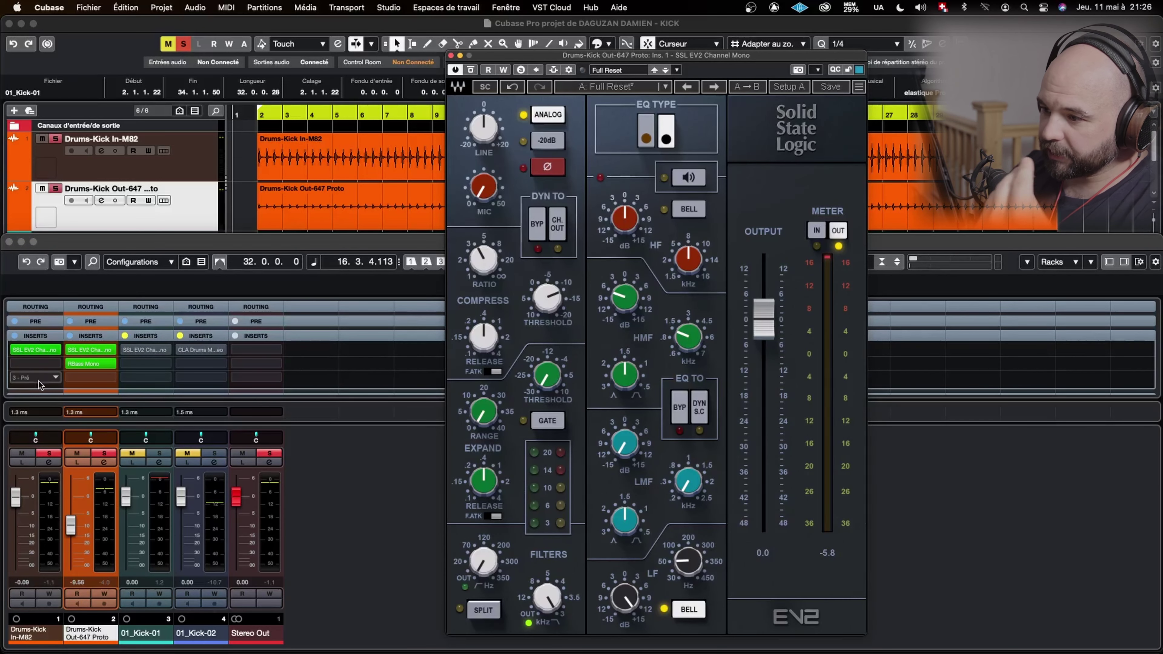
{"action": "key", "text": "space"}
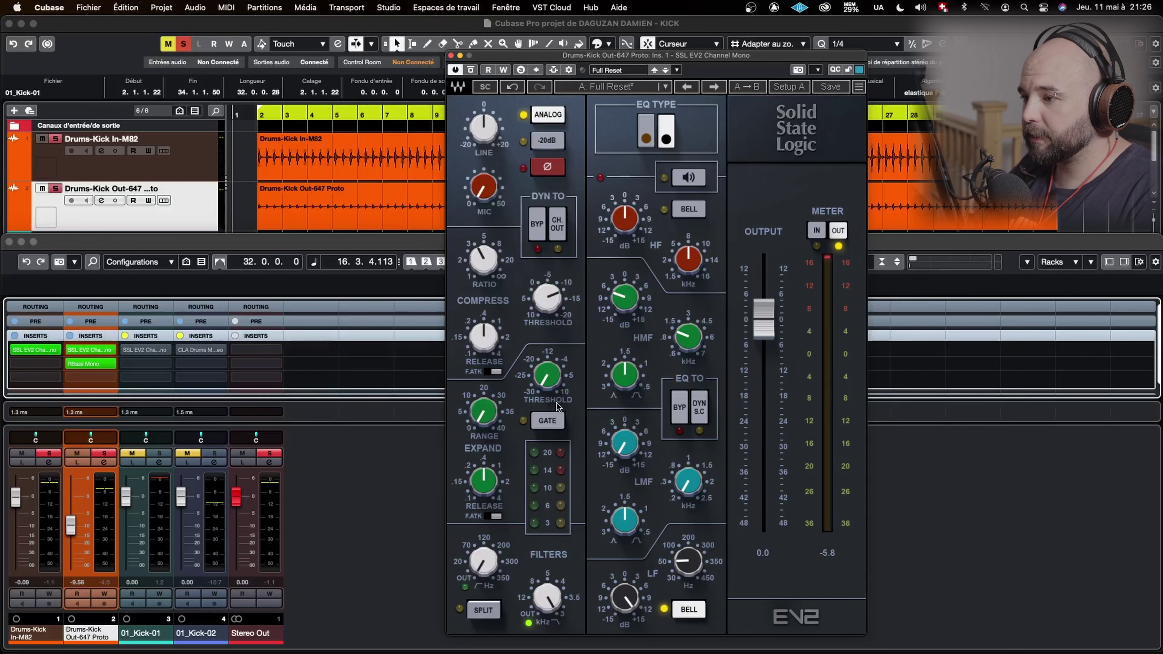
Try the SSL EV2 expander on Drums-Kick Out-647 Proto during playback, with its threshold near -12 and range at 14.49
{"action": "mouse_move", "coordinate": [557, 404]}
{"action": "left_mouse_down"}
{"action": "mouse_move", "coordinate": [558, 430]}
{"action": "mouse_move", "coordinate": [558, 407]}
{"action": "left_mouse_up"}
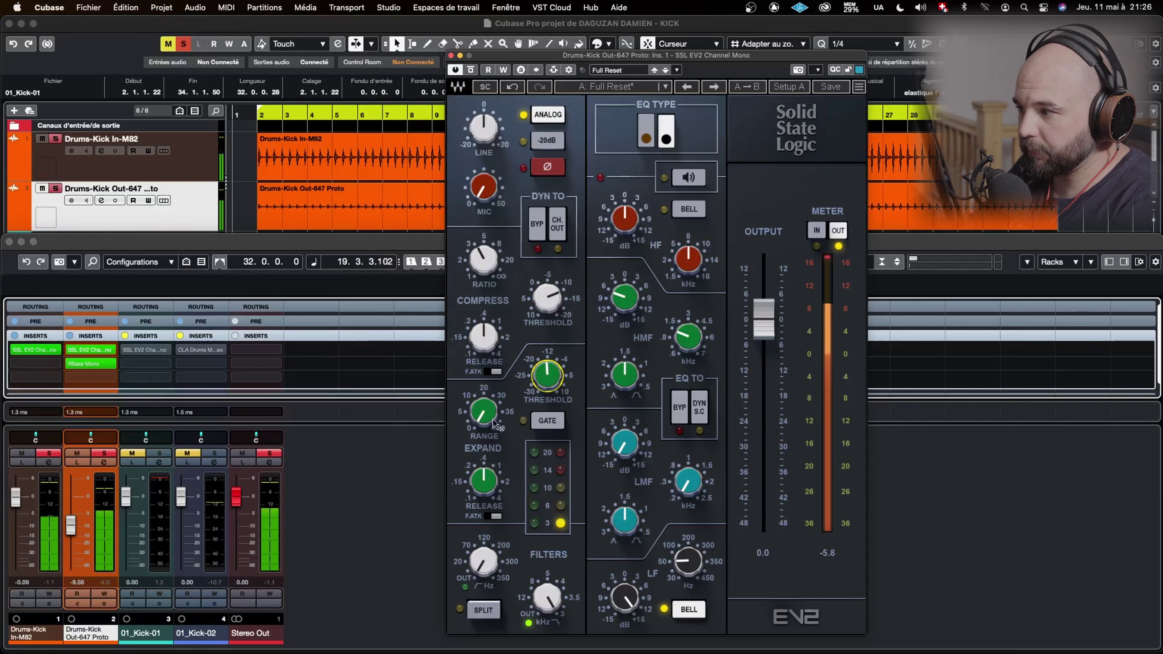
{"action": "left_click_drag", "start_coordinate": [497, 426], "coordinate": [484, 398]}
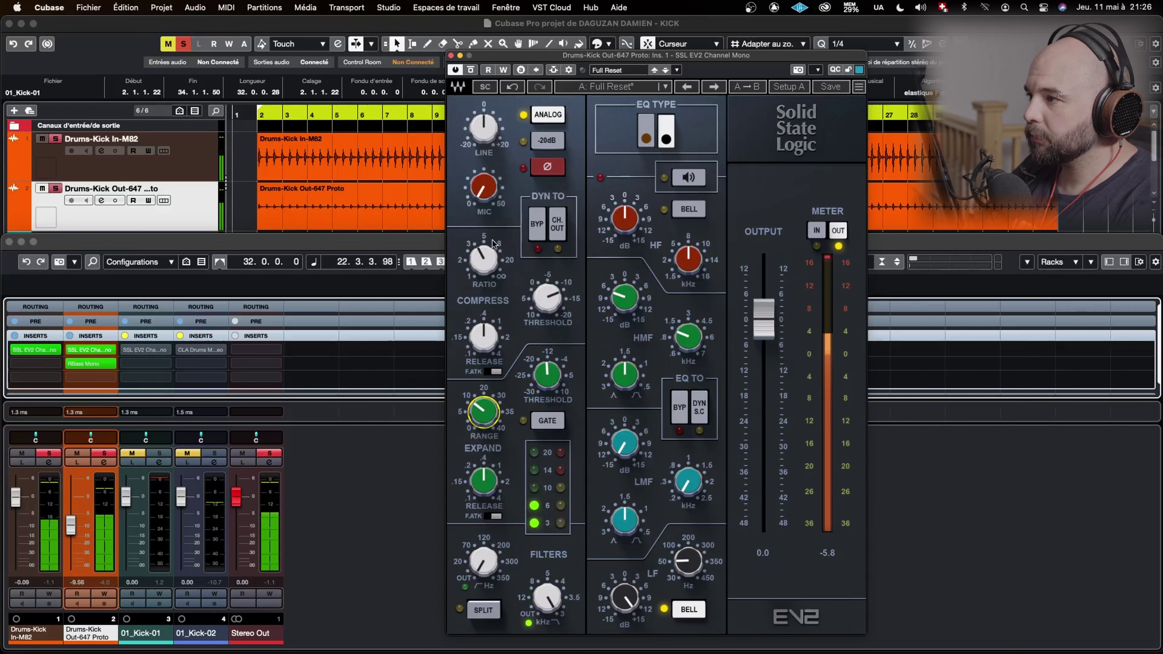
{"action": "left_click", "coordinate": [541, 389]}
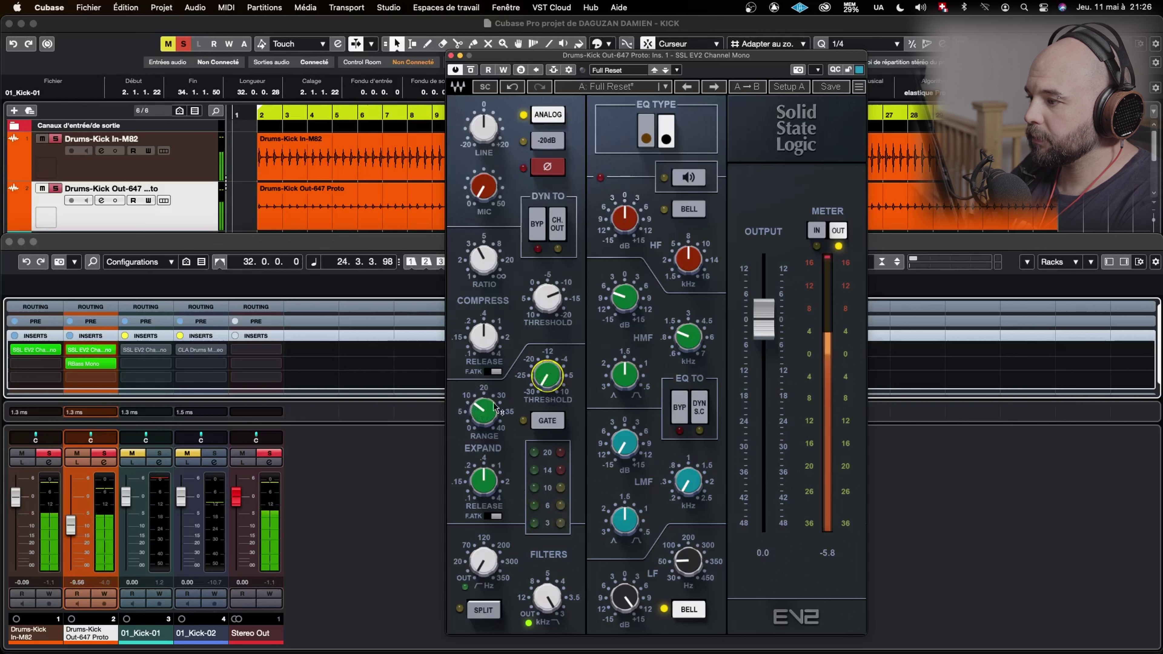
{"action": "left_click_drag", "start_coordinate": [542, 383], "coordinate": [542, 362]}
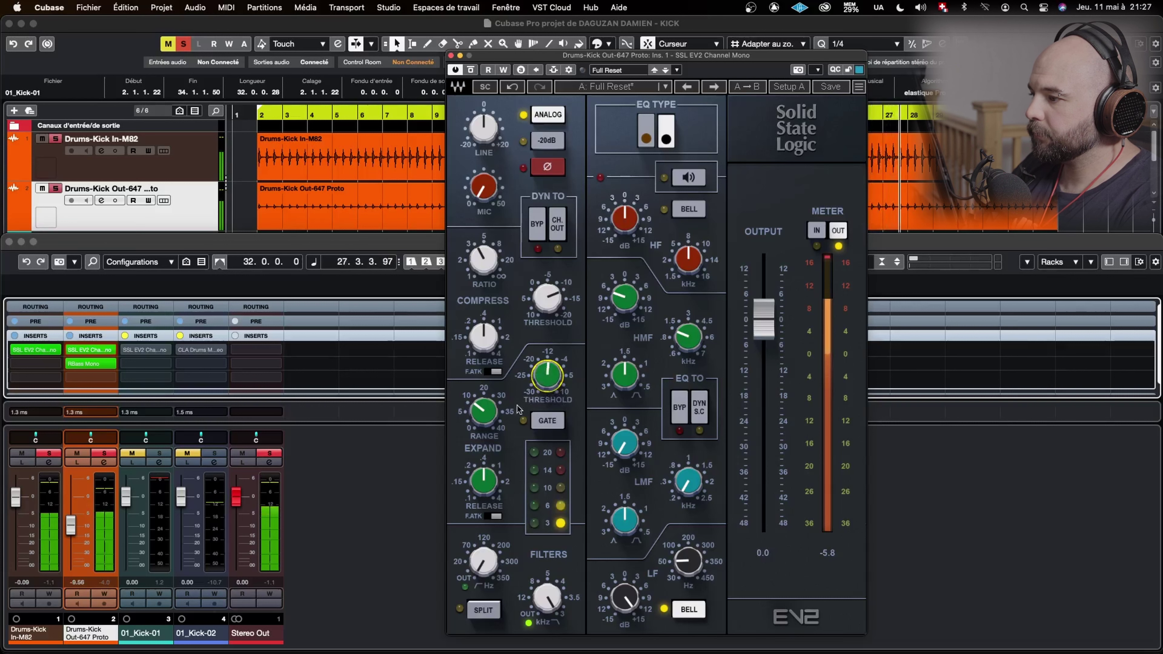
{"action": "left_click", "coordinate": [484, 411]}
{"action": "left_click_drag", "start_coordinate": [483, 411], "coordinate": [481, 416]}
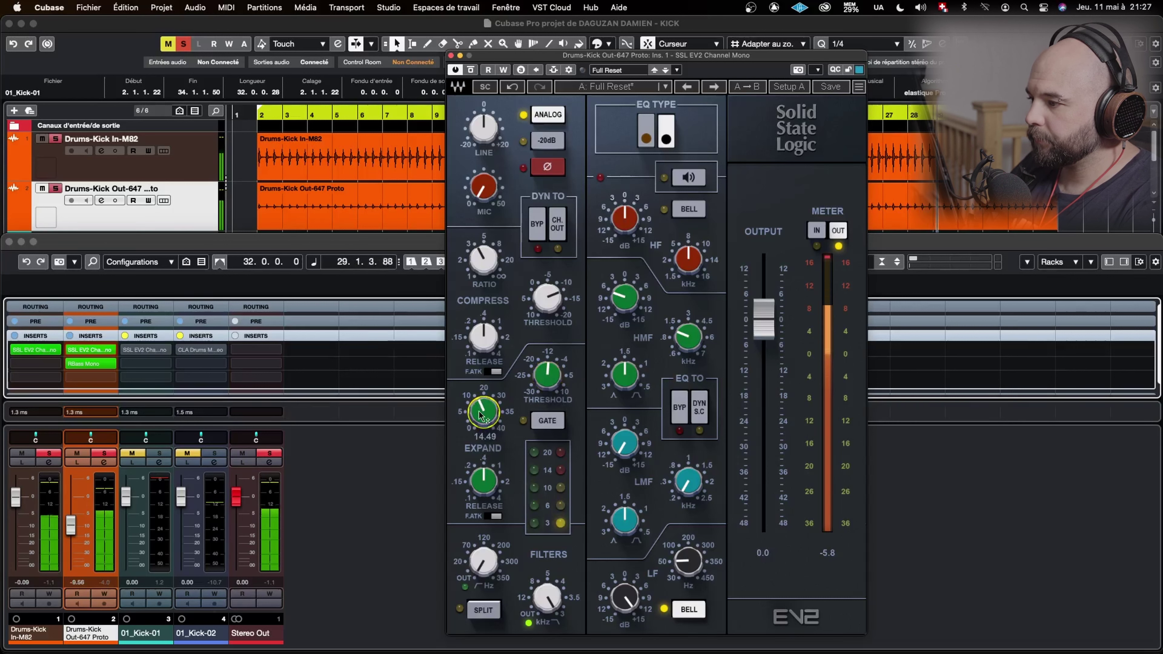
Try the SSL EV2 Gate mode, switch it off again, and reset the expander threshold and range to their minimums
{"action": "left_click", "coordinate": [551, 422]}
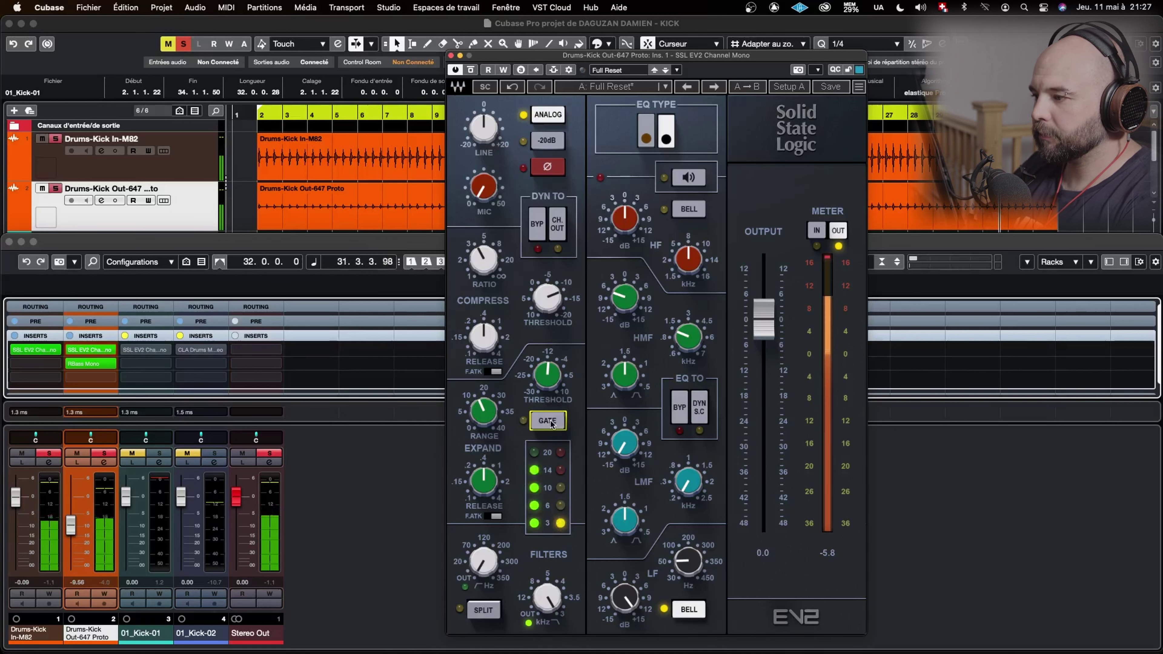
{"action": "left_click", "coordinate": [551, 423]}
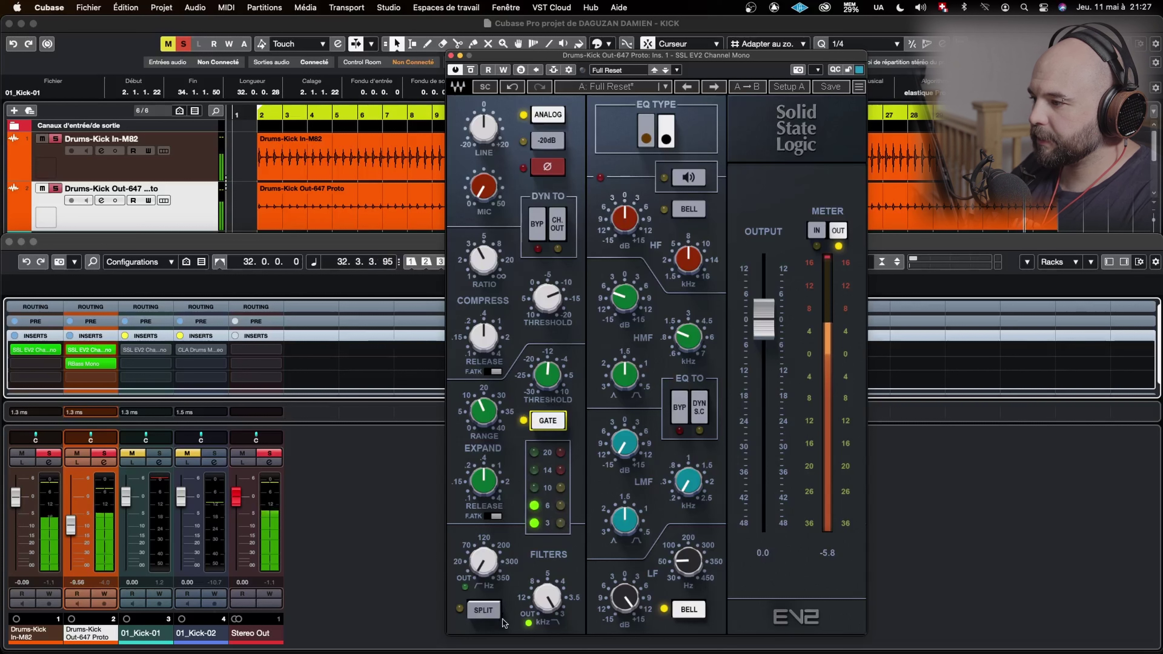
{"action": "left_click", "coordinate": [563, 418]}
{"action": "left_click_drag", "start_coordinate": [547, 375], "coordinate": [542, 392]}
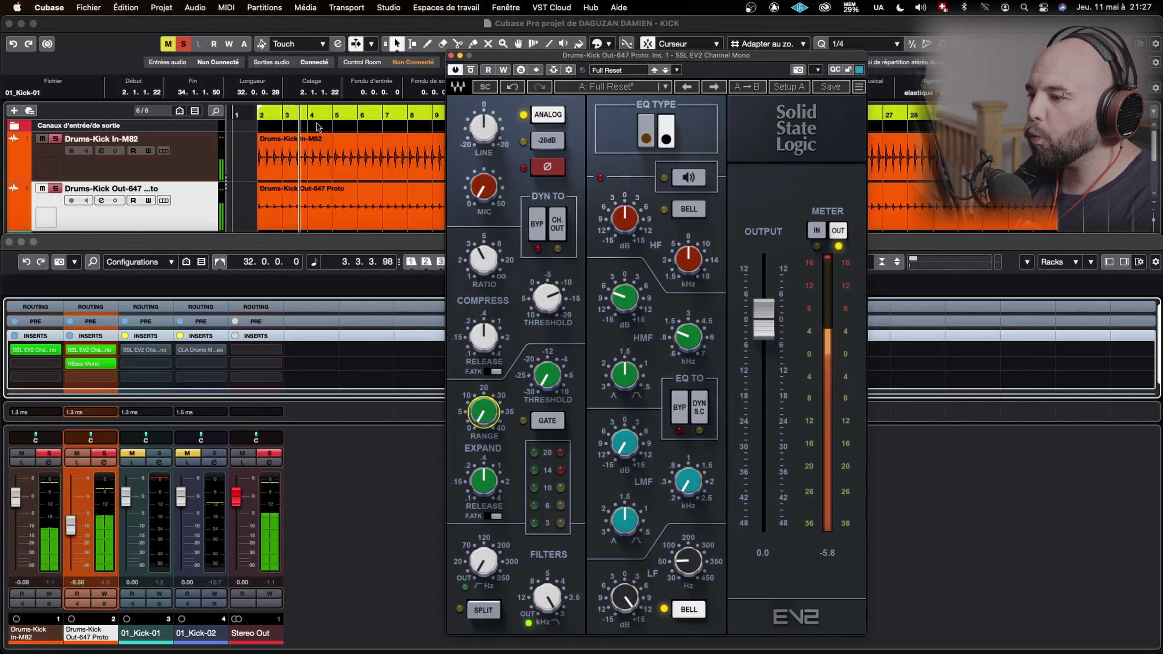
Mute Drums-Kick In-M82 and set the expander on Drums-Kick Out-647 Proto to threshold -10.83 and range just below 20
{"action": "left_click", "coordinate": [49, 453]}
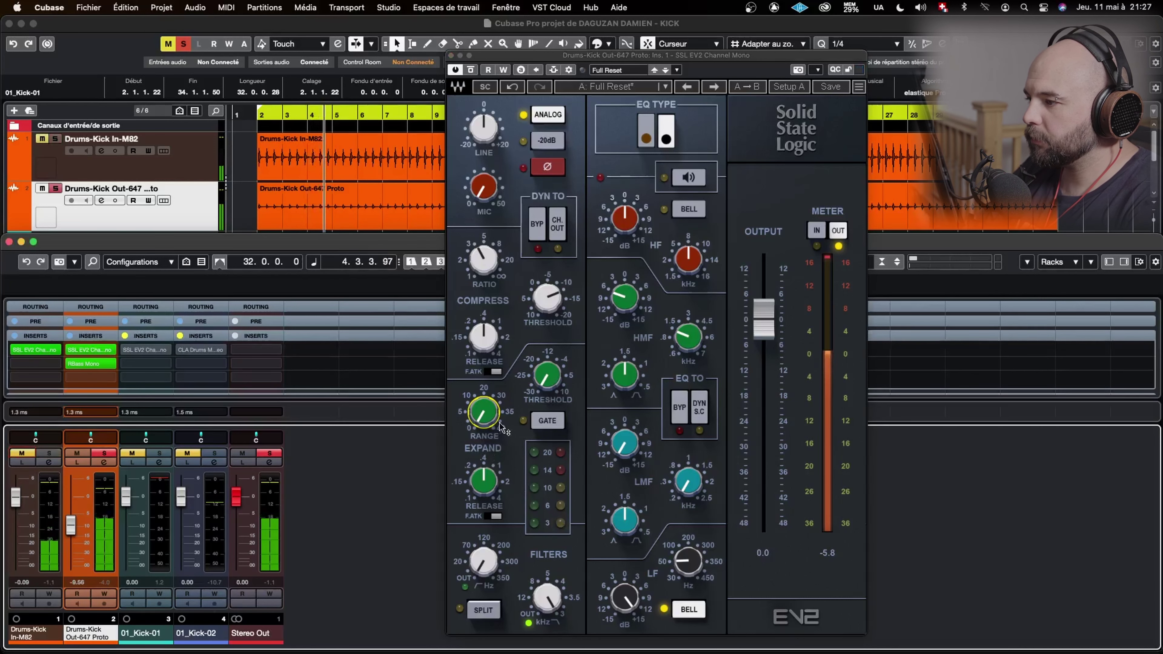
{"action": "left_click", "coordinate": [484, 414]}
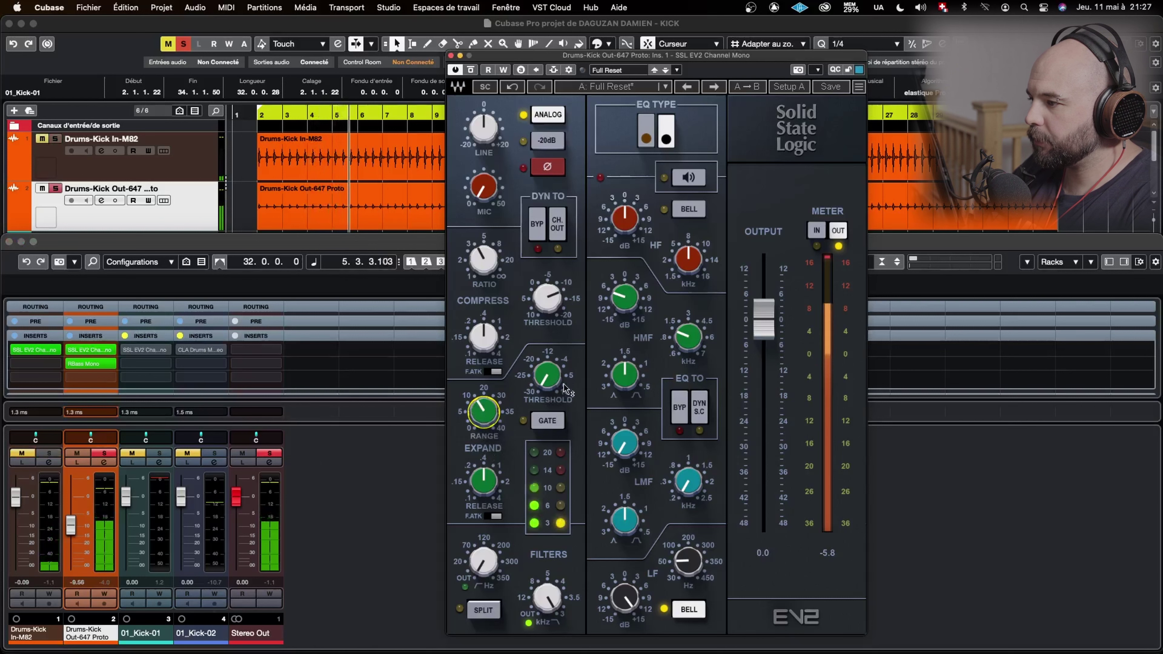
{"action": "left_click_drag", "start_coordinate": [567, 390], "coordinate": [558, 382]}
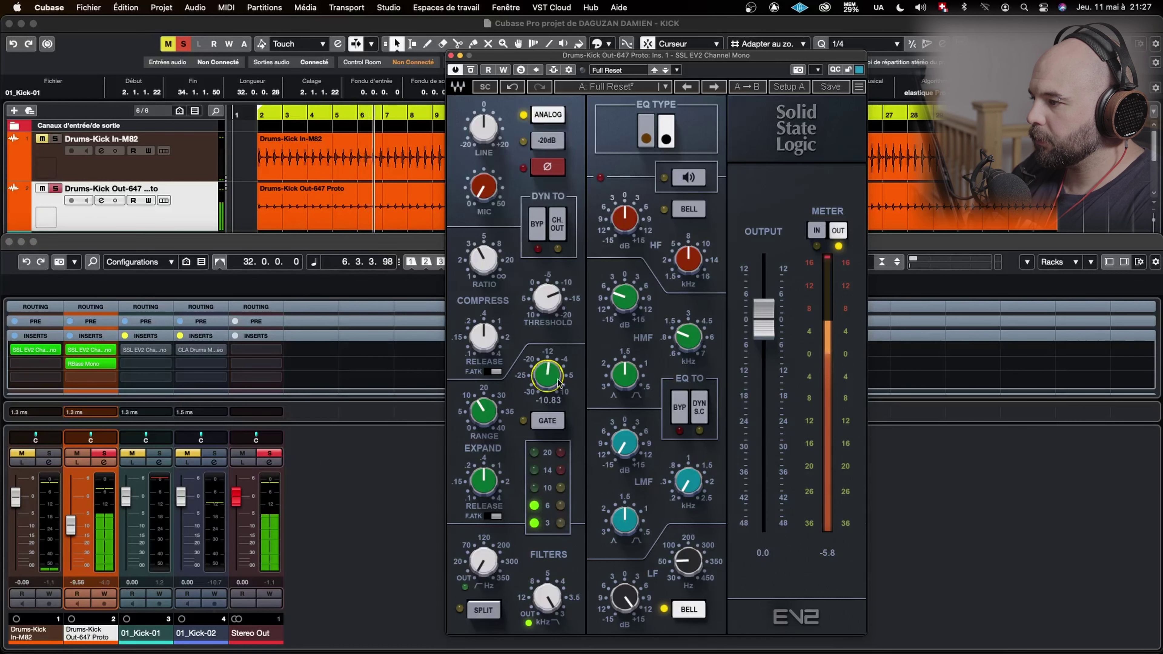
{"action": "left_click_drag", "start_coordinate": [483, 411], "coordinate": [484, 407]}
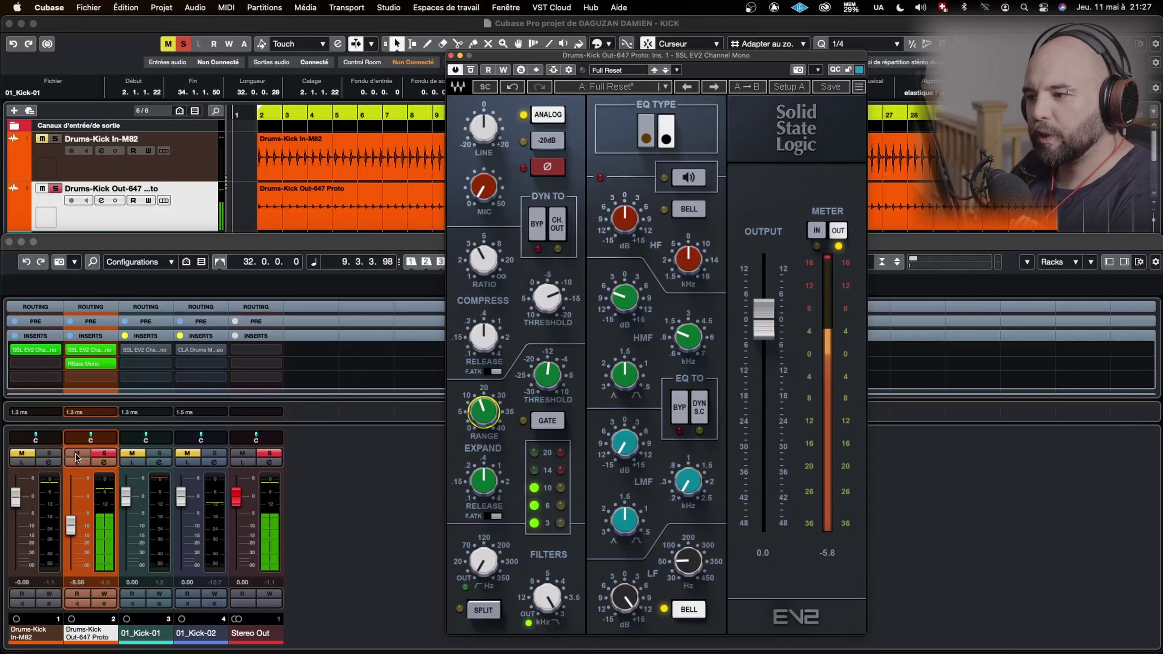
Unmute Drums-Kick In-M82, raise Drums-Kick Out-647 Proto to -7.83 dB, and try a lower expander threshold with range up to 36.30
{"action": "left_click", "coordinate": [49, 453]}
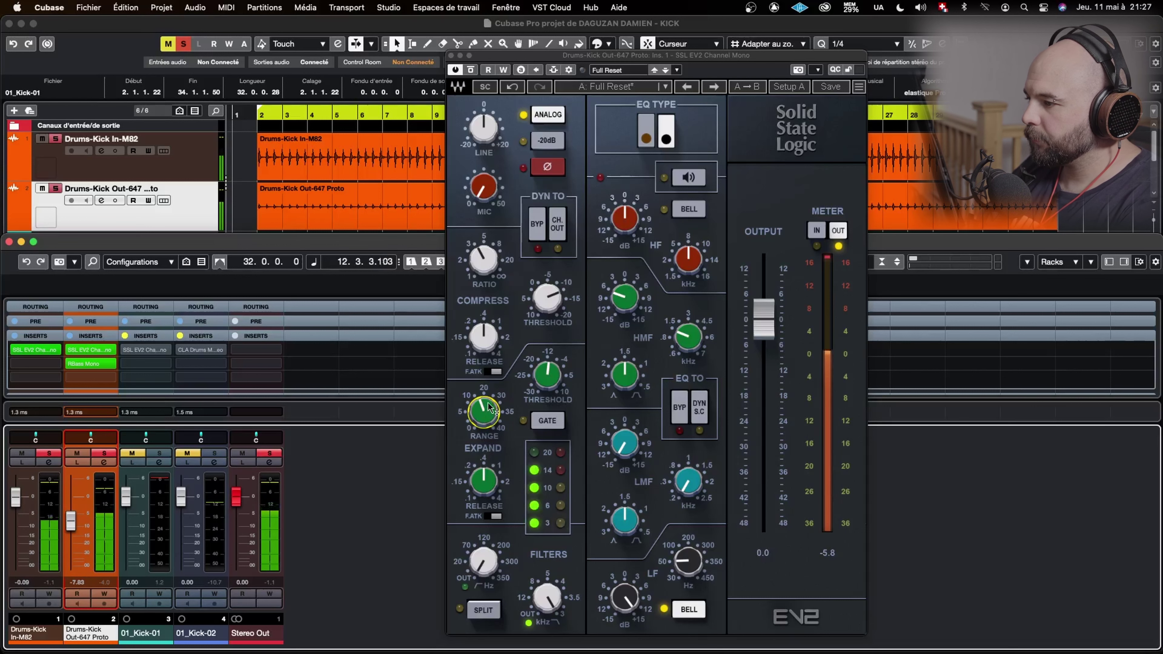
{"action": "left_click", "coordinate": [483, 411]}
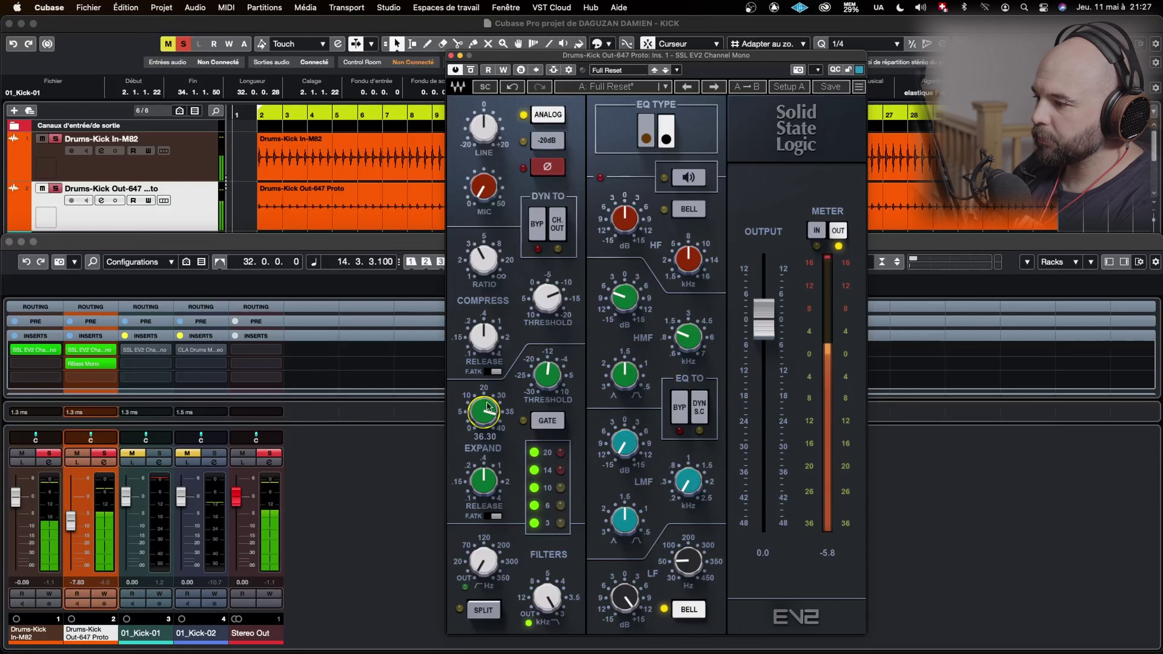
{"action": "left_click_drag", "start_coordinate": [563, 368], "coordinate": [563, 374]}
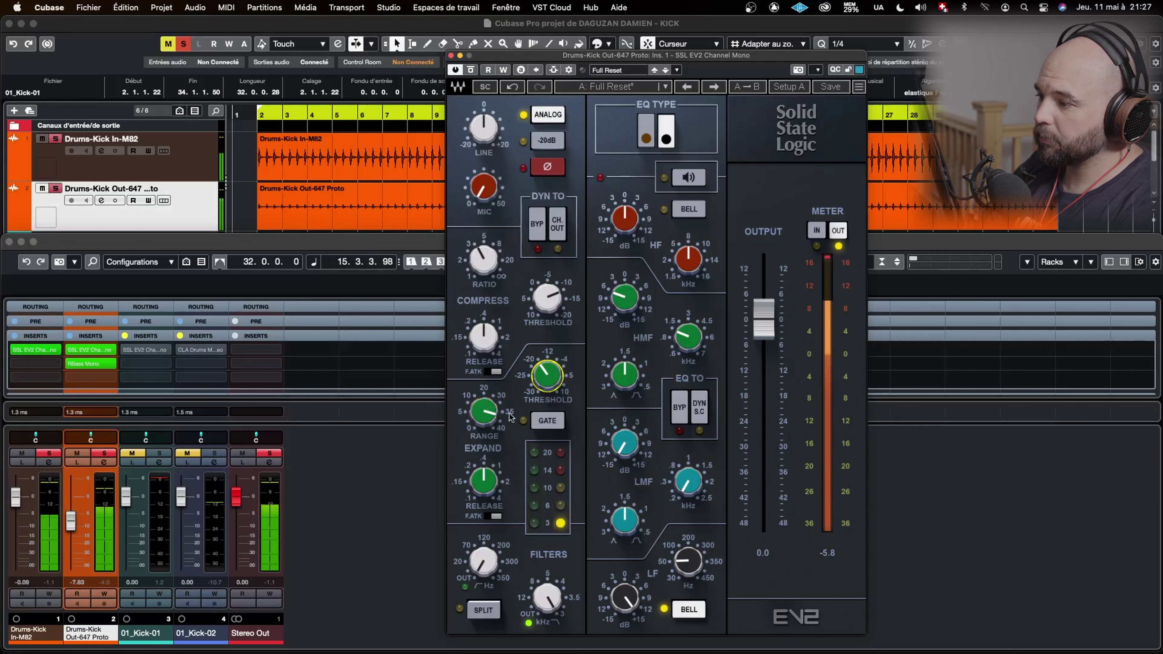
{"action": "left_click_drag", "start_coordinate": [489, 415], "coordinate": [489, 406]}
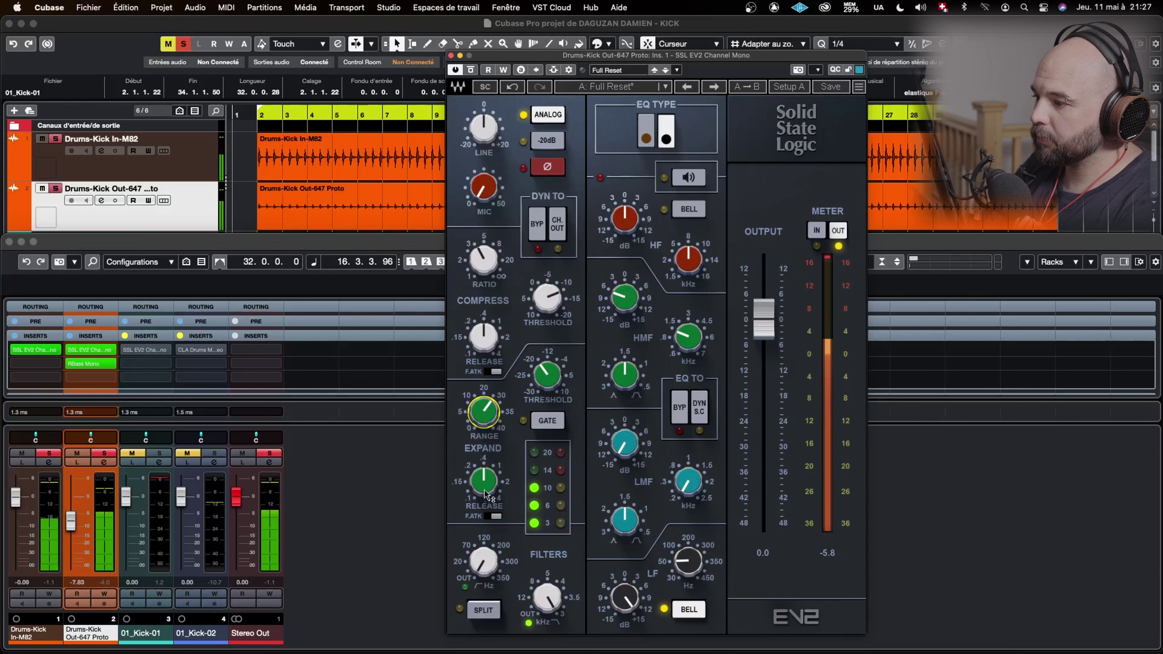
Set the expander release to its 0.1 minimum and readjust the range, raising the threshold to about -10
{"action": "left_click_drag", "start_coordinate": [486, 491], "coordinate": [485, 487]}
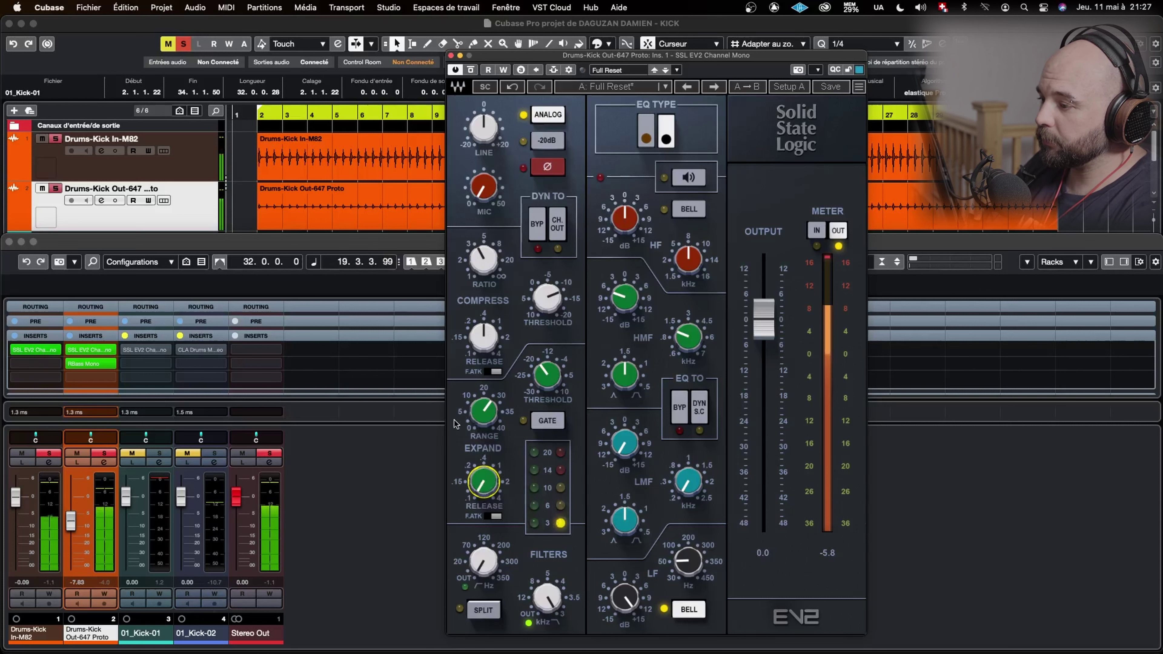
{"action": "left_click_drag", "start_coordinate": [484, 411], "coordinate": [483, 413]}
{"action": "left_click_drag", "start_coordinate": [545, 372], "coordinate": [544, 376]}
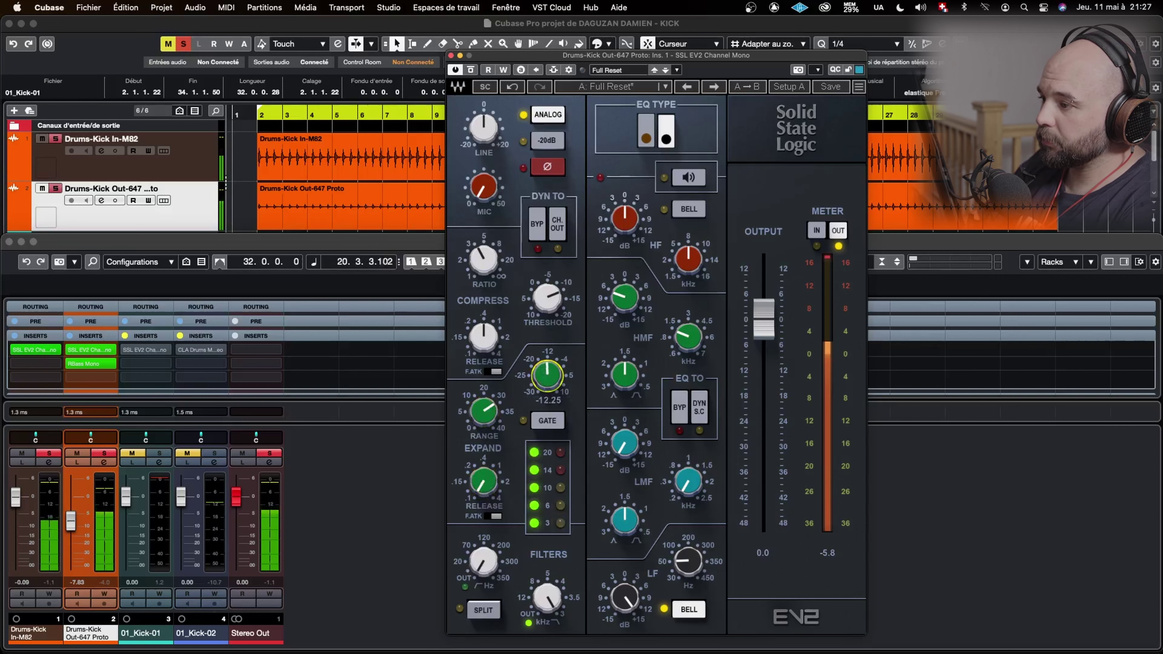
{"action": "scroll", "coordinate": [486, 413], "scroll_direction": "up", "scroll_amount": 1}
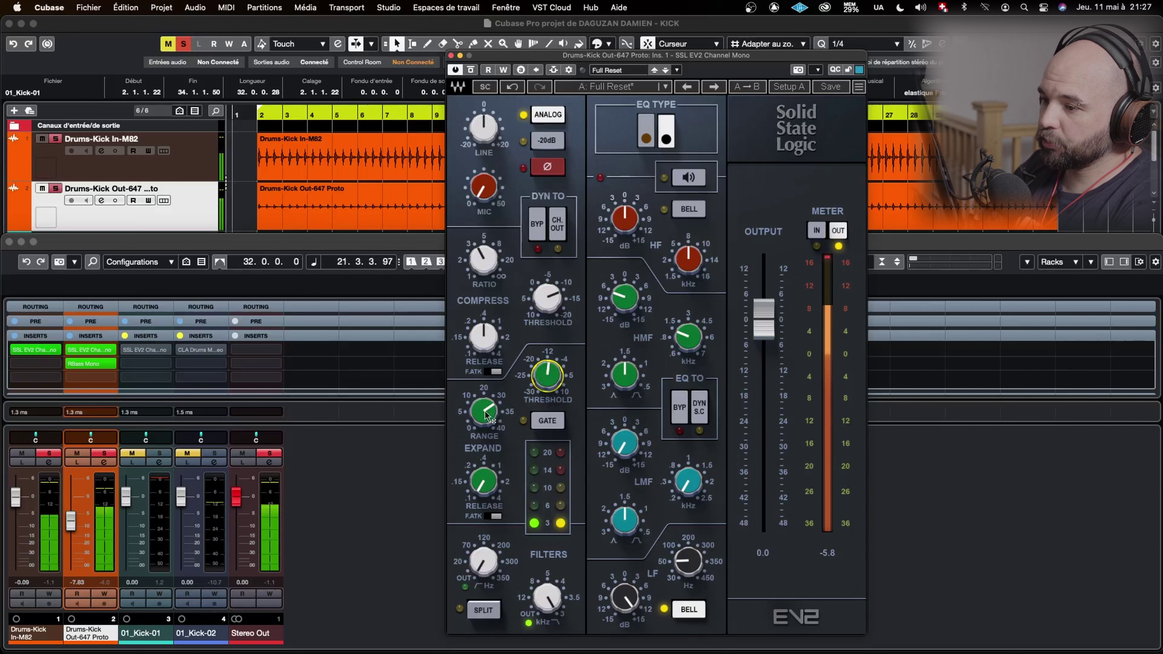
{"action": "left_click_drag", "start_coordinate": [487, 414], "coordinate": [486, 414]}
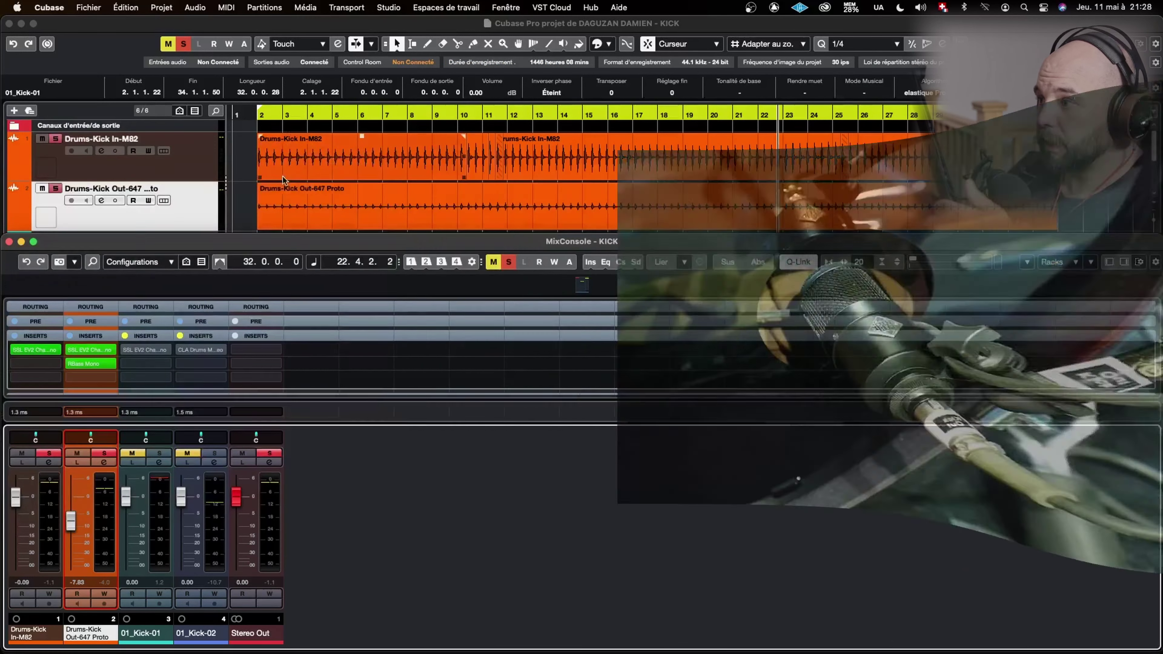
Mute the Drums-Kick In-M82 and Drums-Kick Out-647 Proto tracks
{"action": "scroll", "coordinate": [283, 180], "scroll_direction": "down", "scroll_amount": 2}
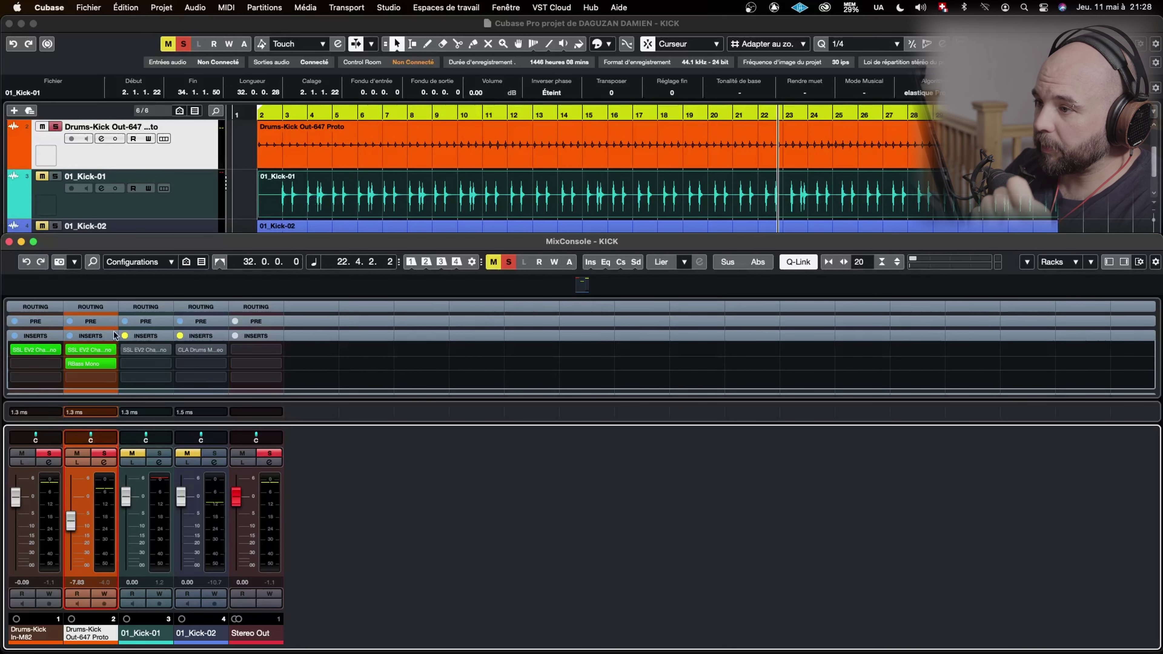
{"action": "scroll", "coordinate": [78, 178], "scroll_direction": "up", "scroll_amount": 3}
{"action": "left_click", "coordinate": [42, 139]}
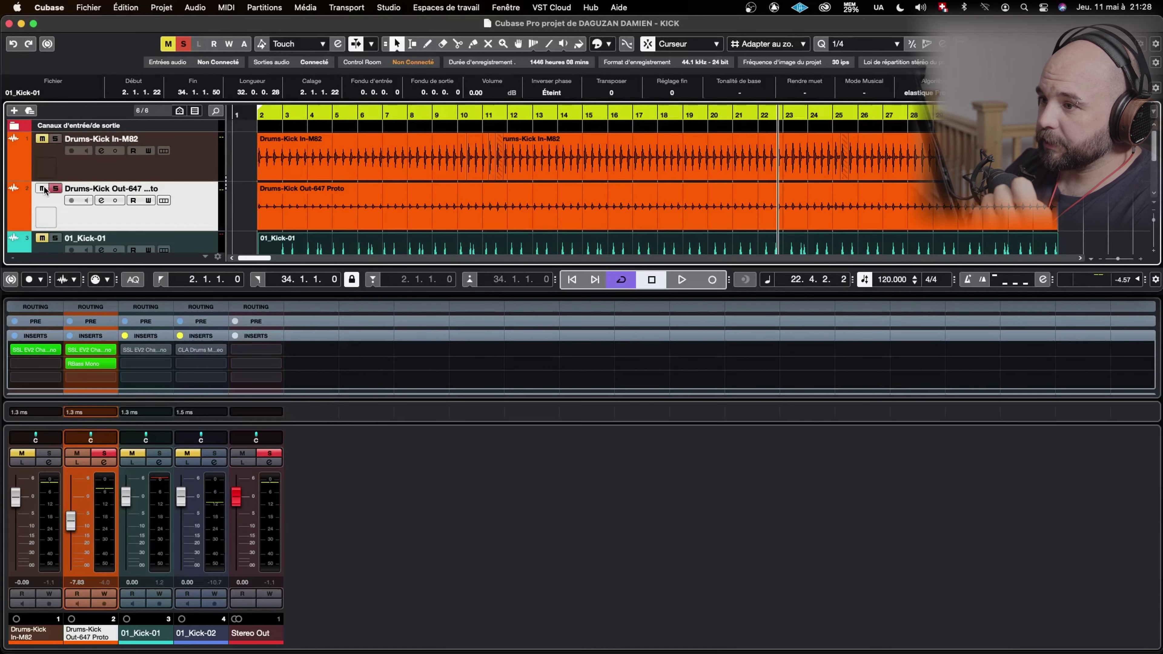
{"action": "left_click", "coordinate": [42, 188]}
Select the 01_Kick-01 track and solo it
{"action": "scroll", "coordinate": [172, 227], "scroll_direction": "down", "scroll_amount": 2}
{"action": "scroll", "coordinate": [174, 229], "scroll_direction": "down", "scroll_amount": 2}
{"action": "left_click", "coordinate": [174, 170]}
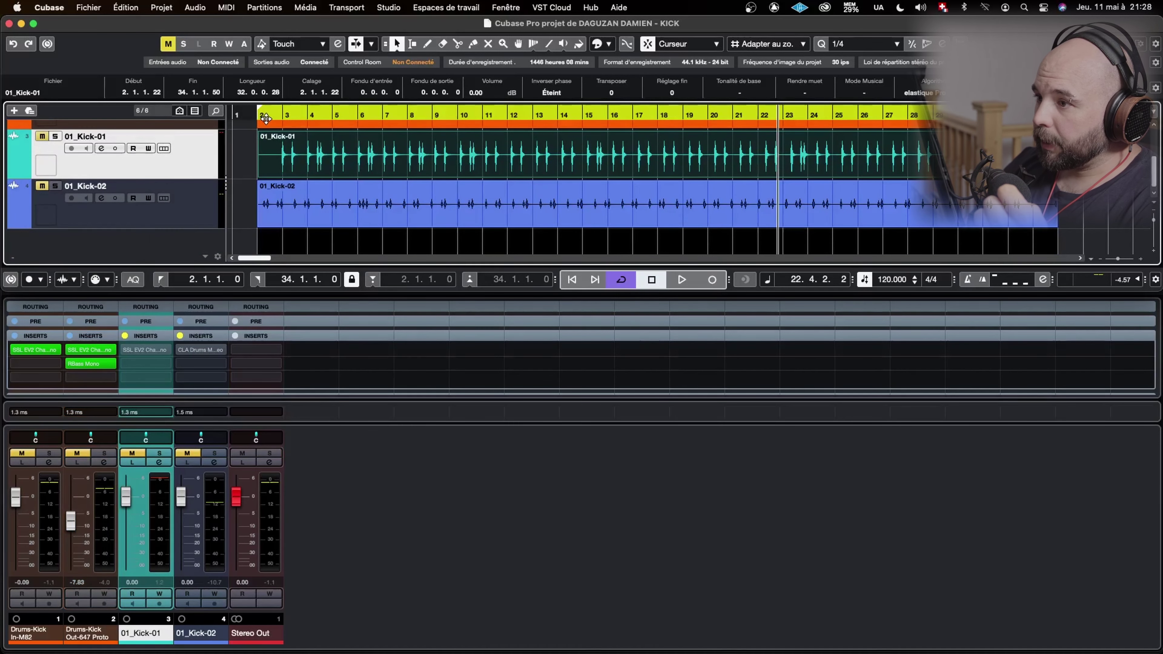
{"action": "scroll", "coordinate": [81, 165], "scroll_direction": "up", "scroll_amount": 3}
{"action": "scroll", "coordinate": [81, 166], "scroll_direction": "down", "scroll_amount": 3}
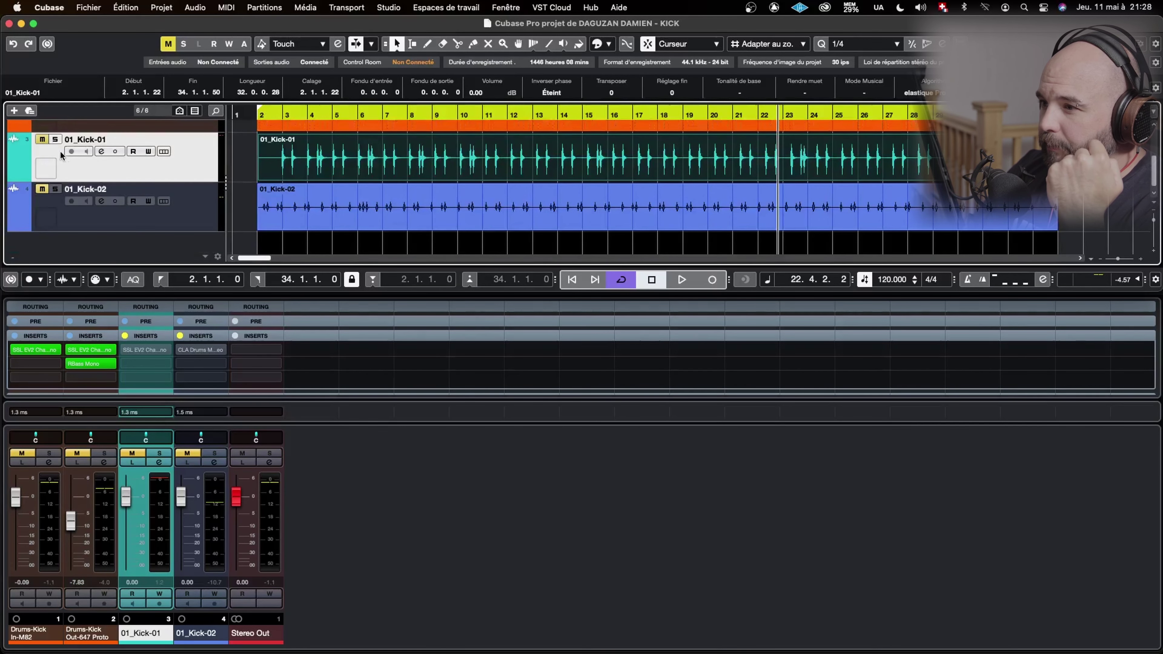
{"action": "left_click", "coordinate": [55, 138]}
Open the SSL EV2 Channel on 01_Kick-01 and play the track from bar 2 with the plug-in bypassed
{"action": "mouse_move", "coordinate": [129, 355]}
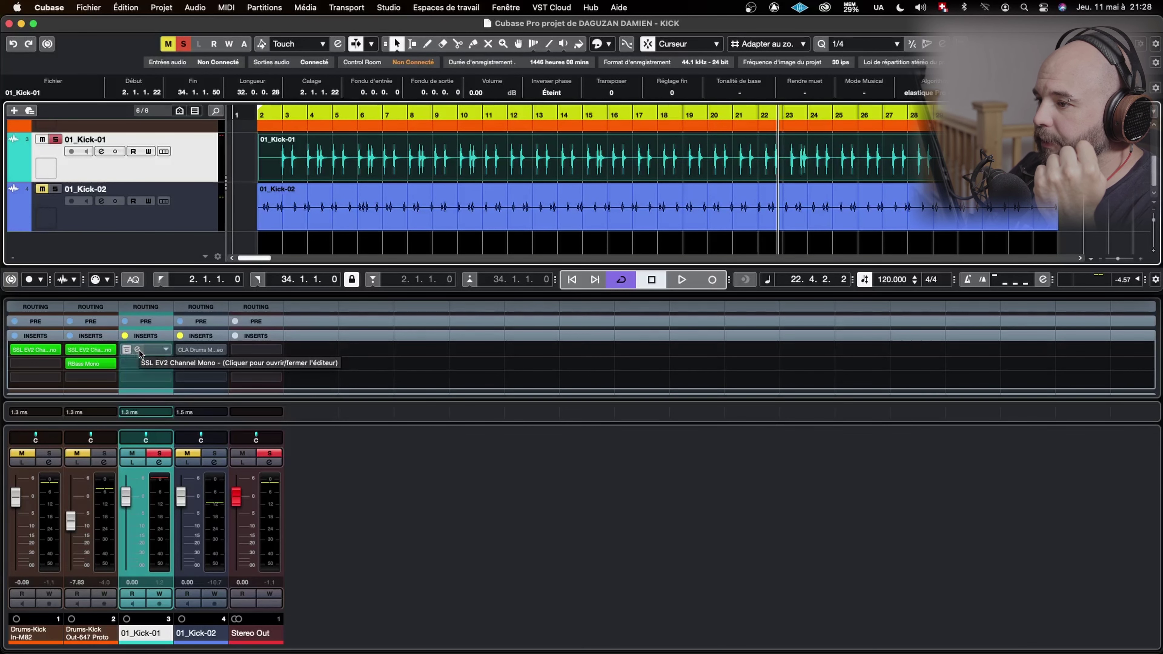
{"action": "left_click", "coordinate": [140, 353]}
{"action": "left_click_drag", "start_coordinate": [473, 58], "coordinate": [601, 78]}
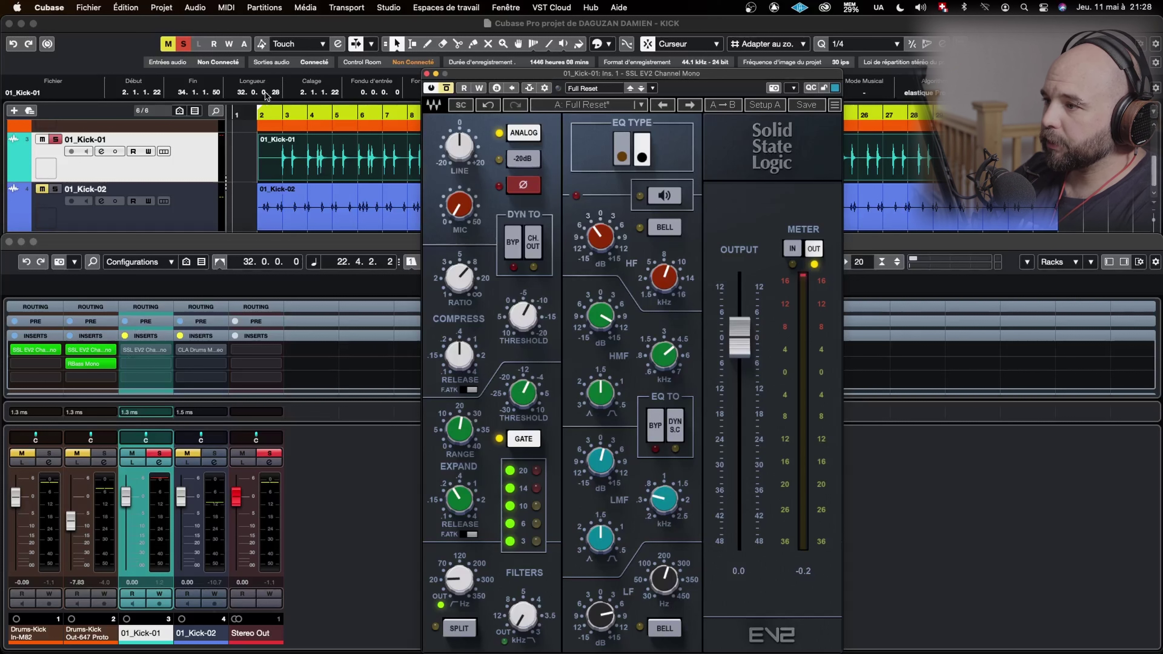
{"action": "left_click", "coordinate": [259, 118]}
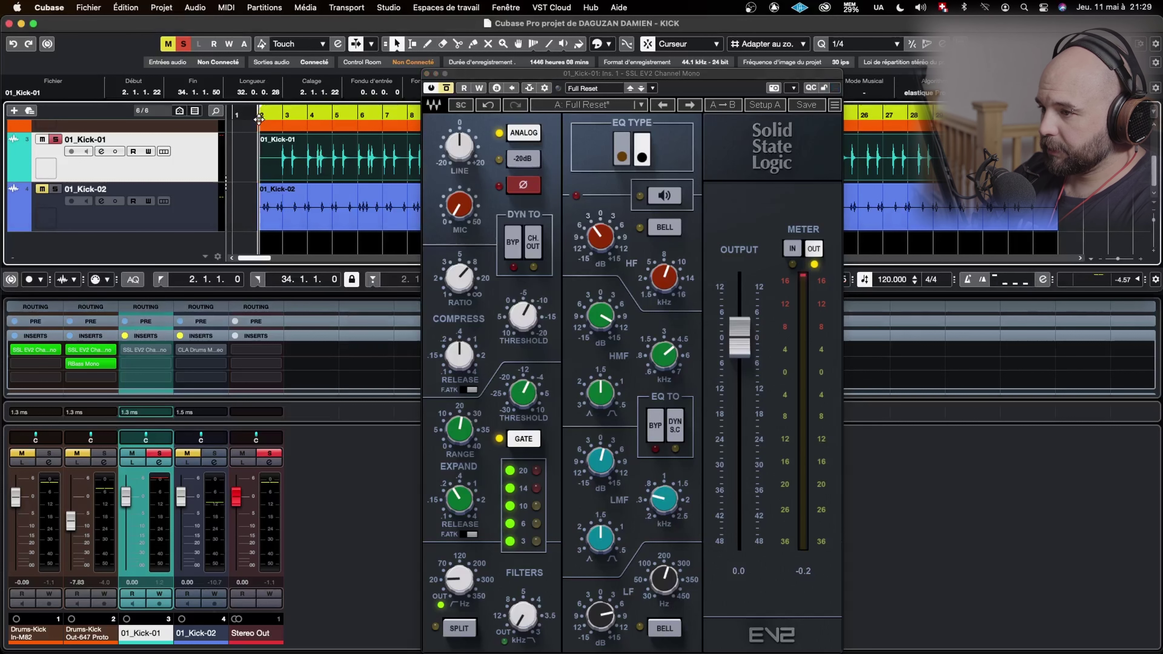
{"action": "key", "text": "space"}
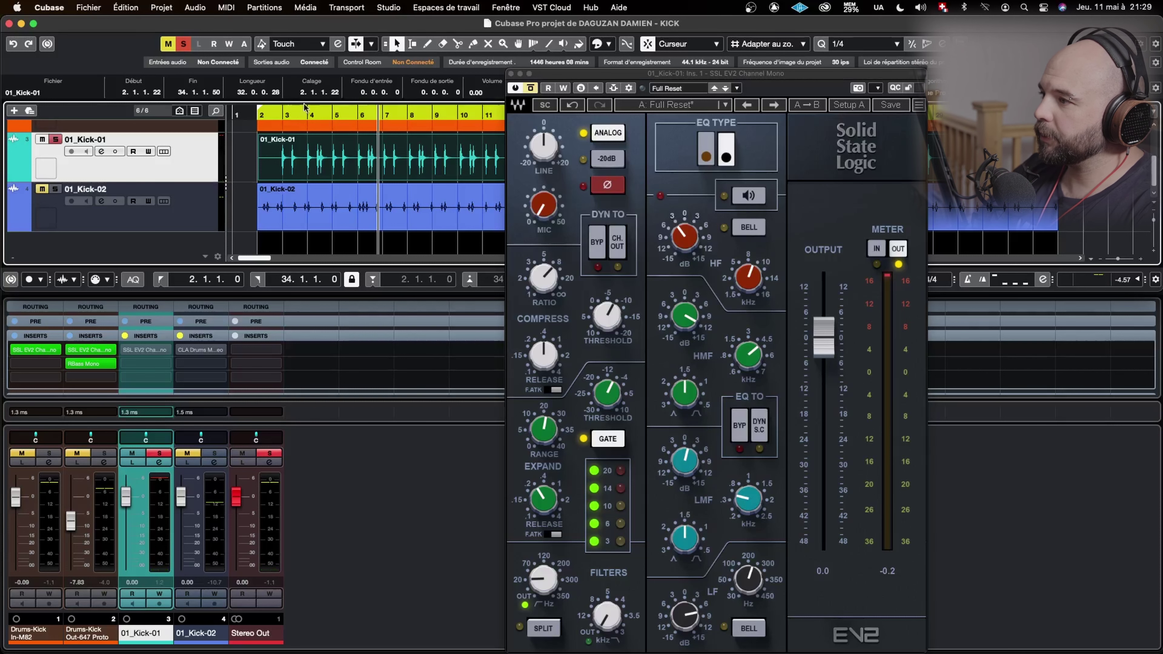
Examine the high-pass filter, LF and LMF settings of the SSL EV2 Channel on 01_Kick-01
{"action": "left_click_drag", "start_coordinate": [614, 73], "coordinate": [525, 73]}
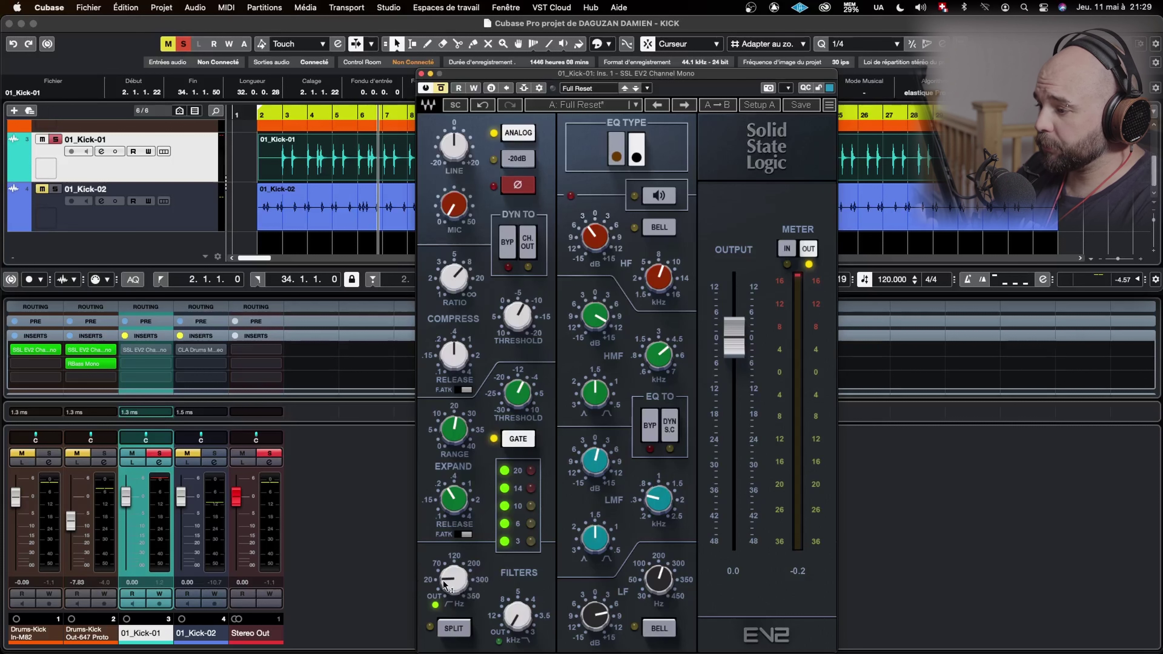
{"action": "left_click_drag", "start_coordinate": [446, 587], "coordinate": [448, 586]}
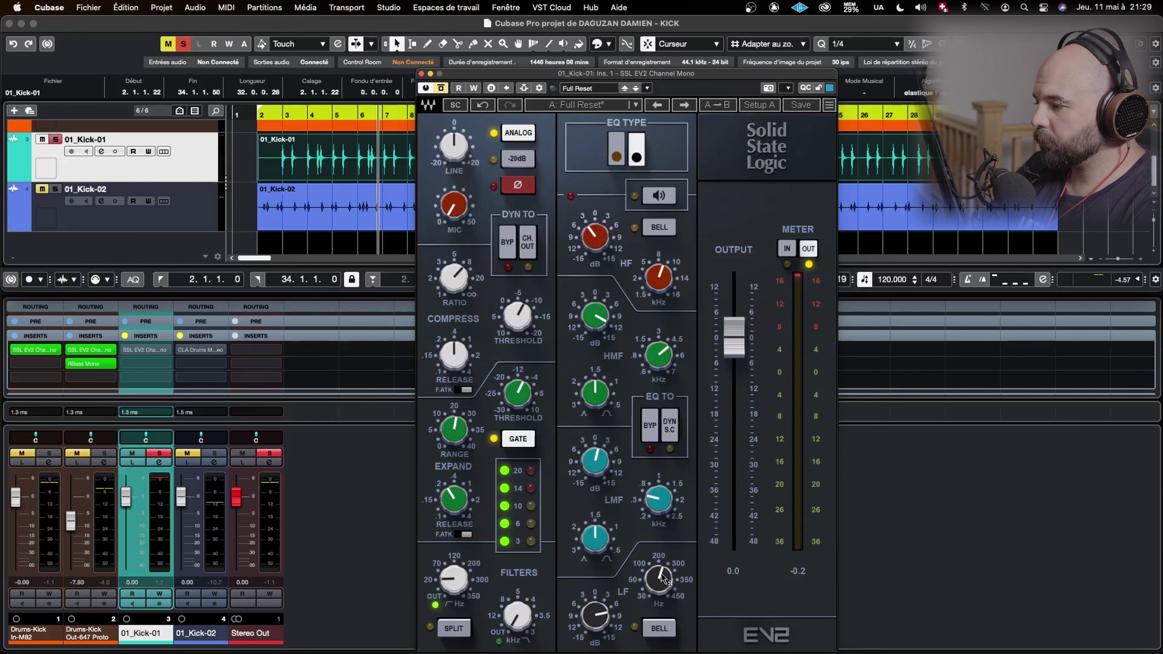
{"action": "mouse_move", "coordinate": [665, 570]}
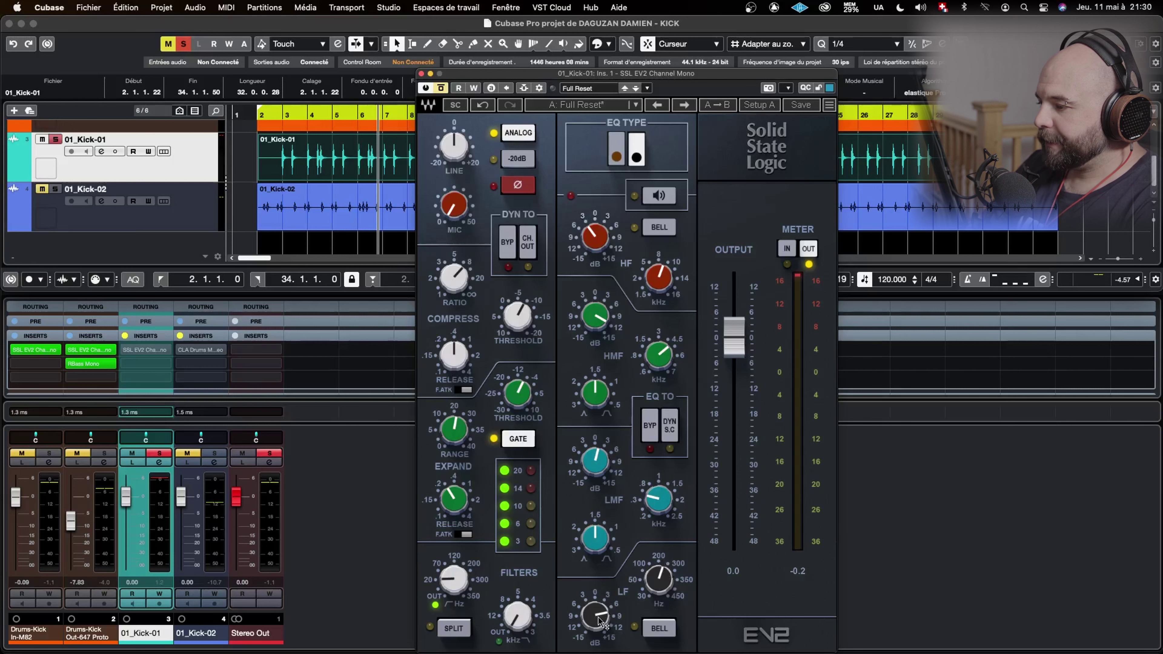
{"action": "mouse_move", "coordinate": [611, 621]}
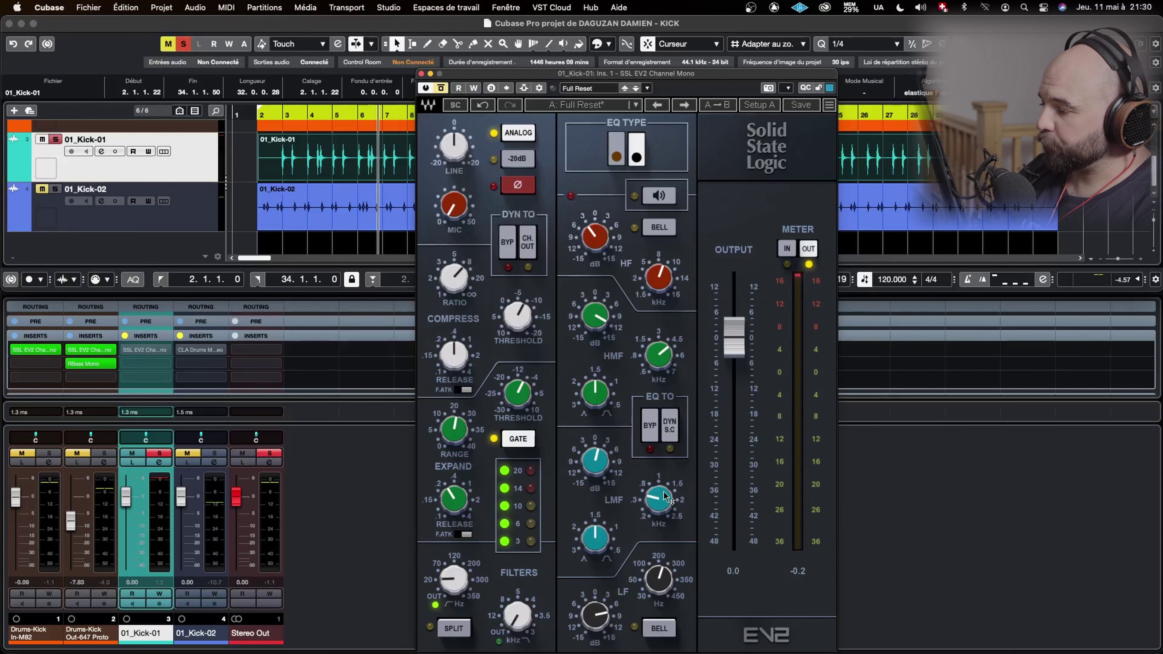
{"action": "mouse_move", "coordinate": [650, 492]}
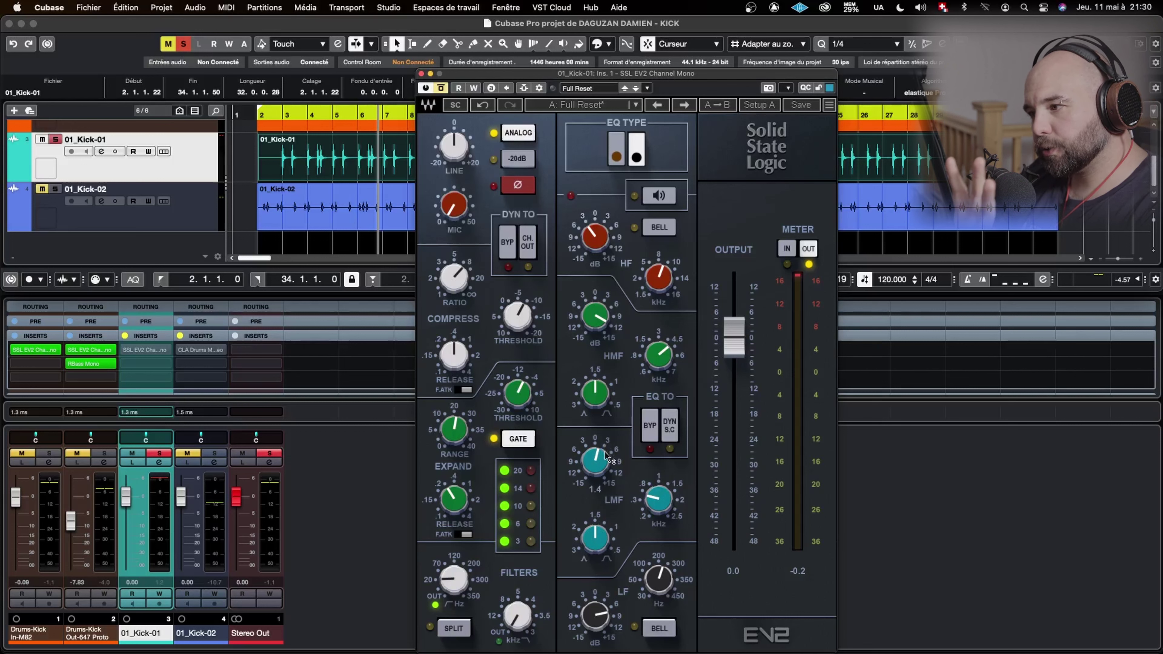
Insert FabFilter Pro-Q 3 in the second insert slot of 01_Kick-01 and open its interface
{"action": "left_click", "coordinate": [146, 363]}
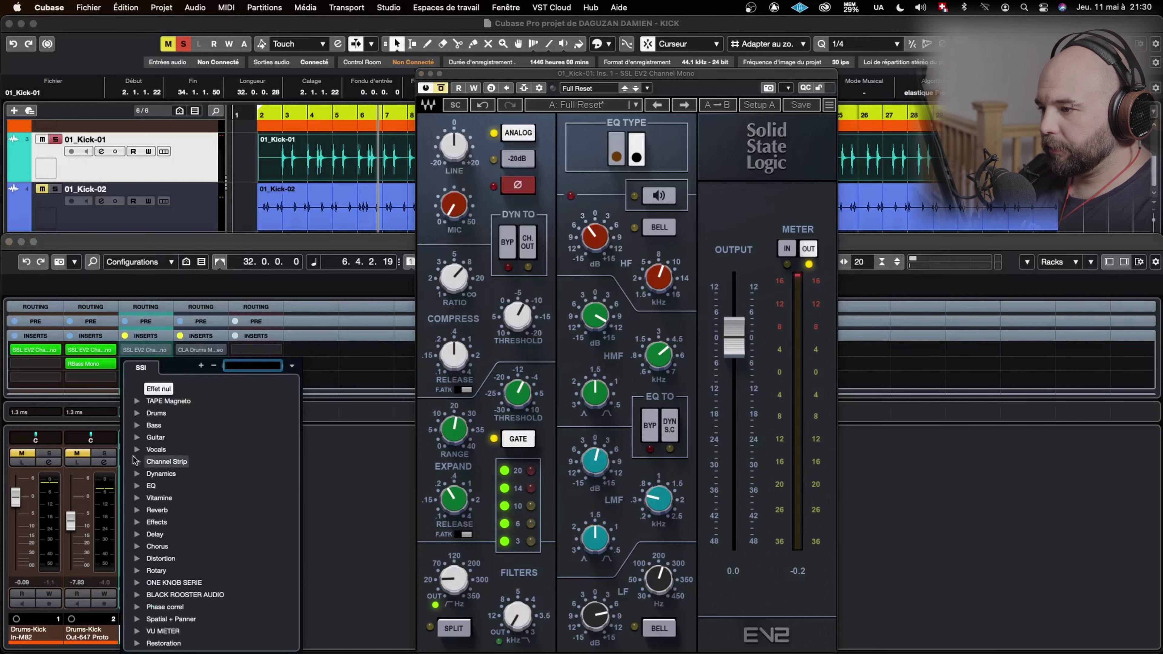
{"action": "left_click", "coordinate": [149, 479]}
{"action": "scroll", "coordinate": [169, 505], "scroll_direction": "down", "scroll_amount": 5}
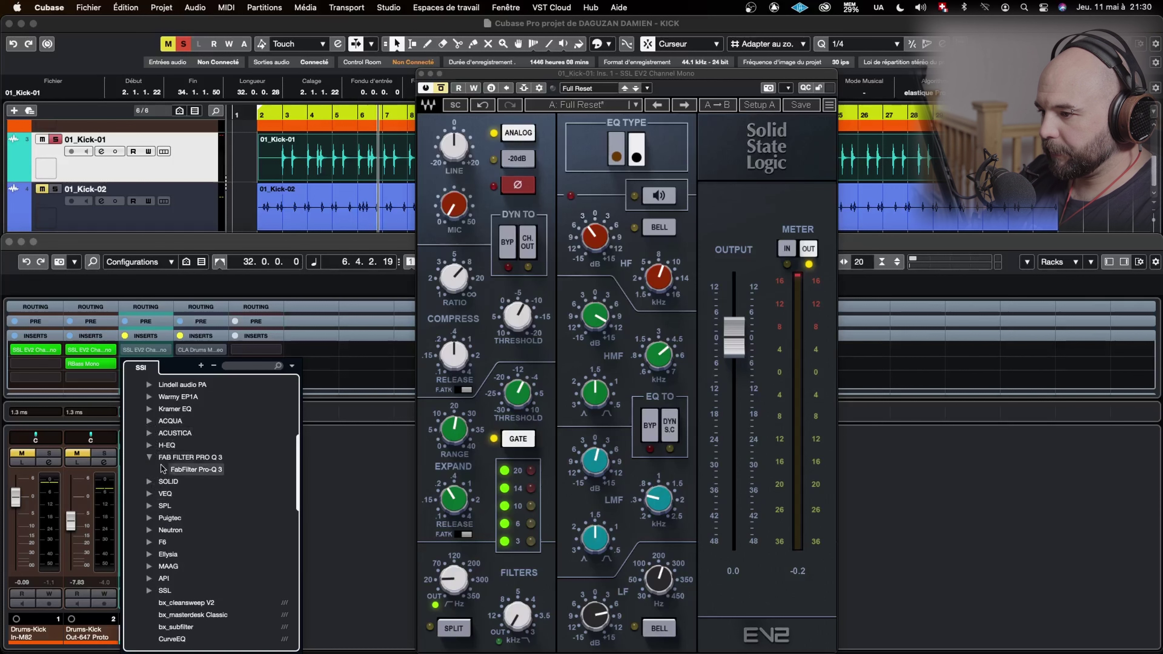
{"action": "left_click", "coordinate": [183, 472]}
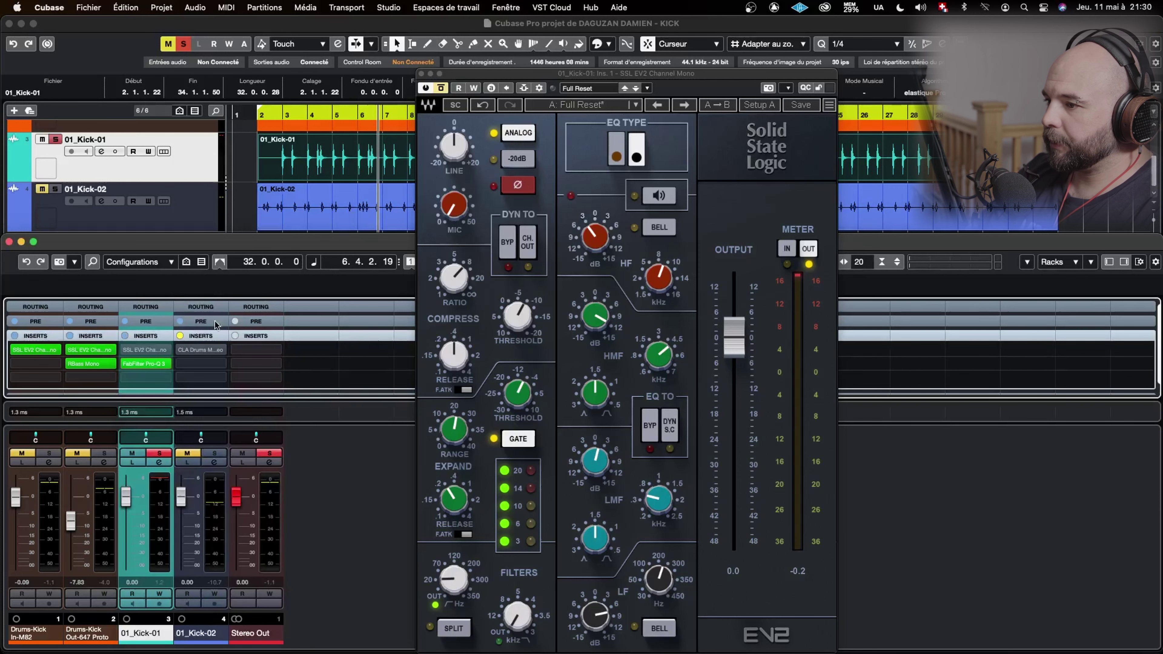
{"action": "left_click", "coordinate": [146, 361]}
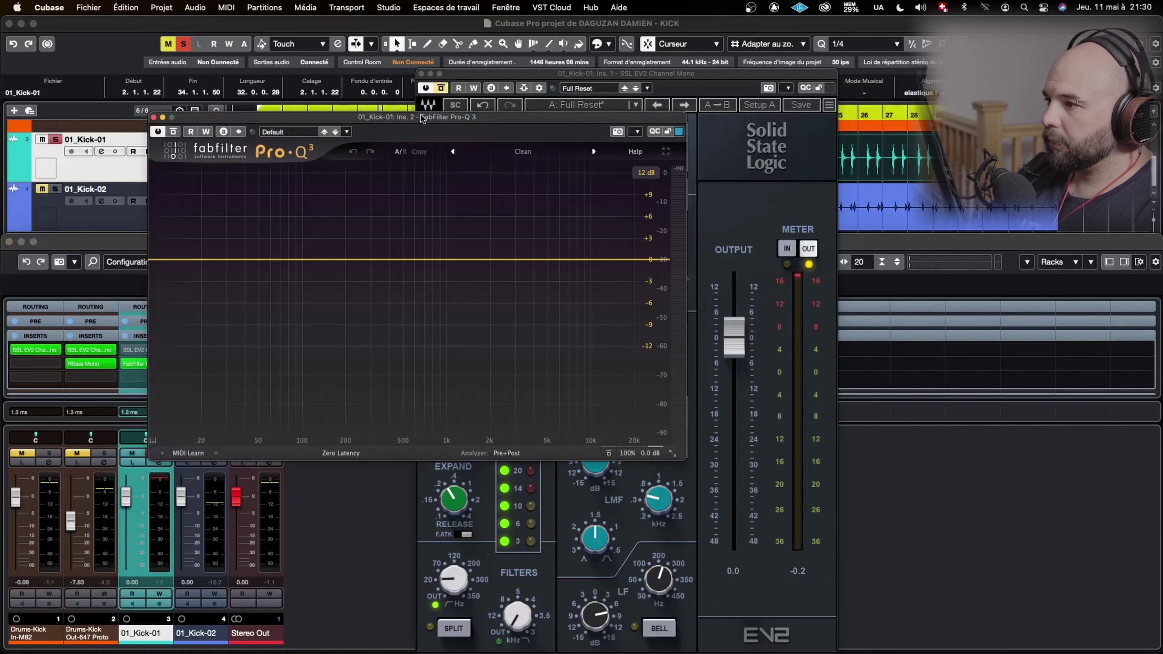
Add a bell band at about 214 Hz boosted by about 9.7 dB, with Q about 0.73 and a 48 dB/oct slope
{"action": "left_click_drag", "start_coordinate": [379, 338], "coordinate": [383, 270]}
{"action": "scroll", "coordinate": [385, 276], "scroll_direction": "down", "scroll_amount": 10}
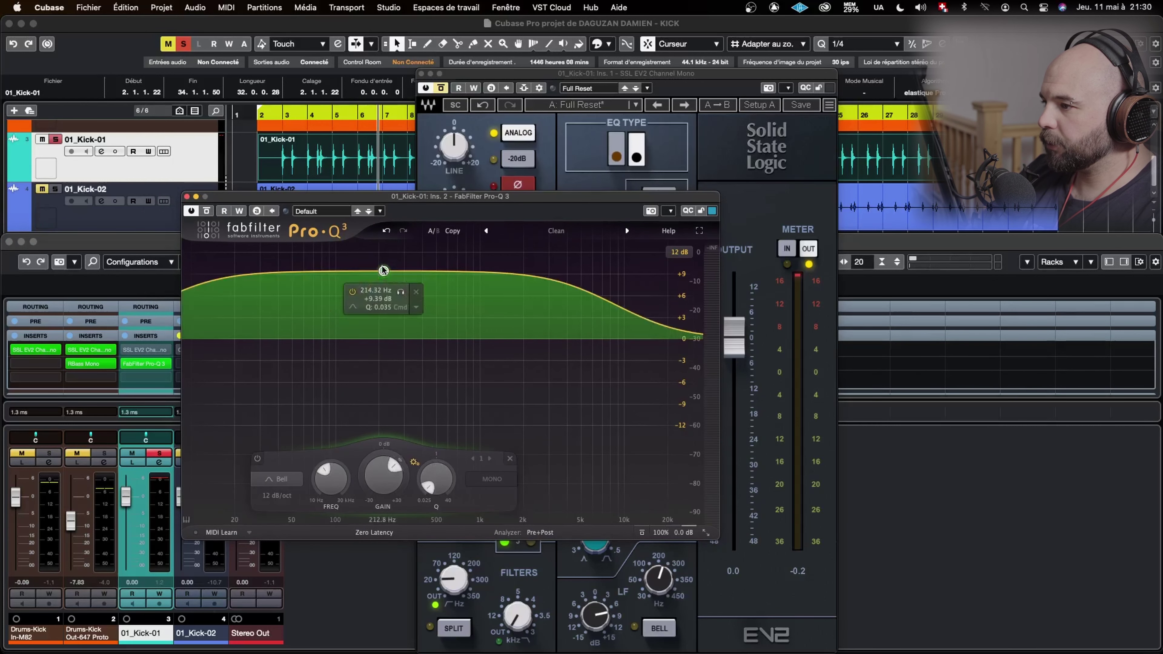
{"action": "scroll", "coordinate": [383, 270], "scroll_direction": "up", "scroll_amount": 8}
{"action": "left_click", "coordinate": [416, 306]}
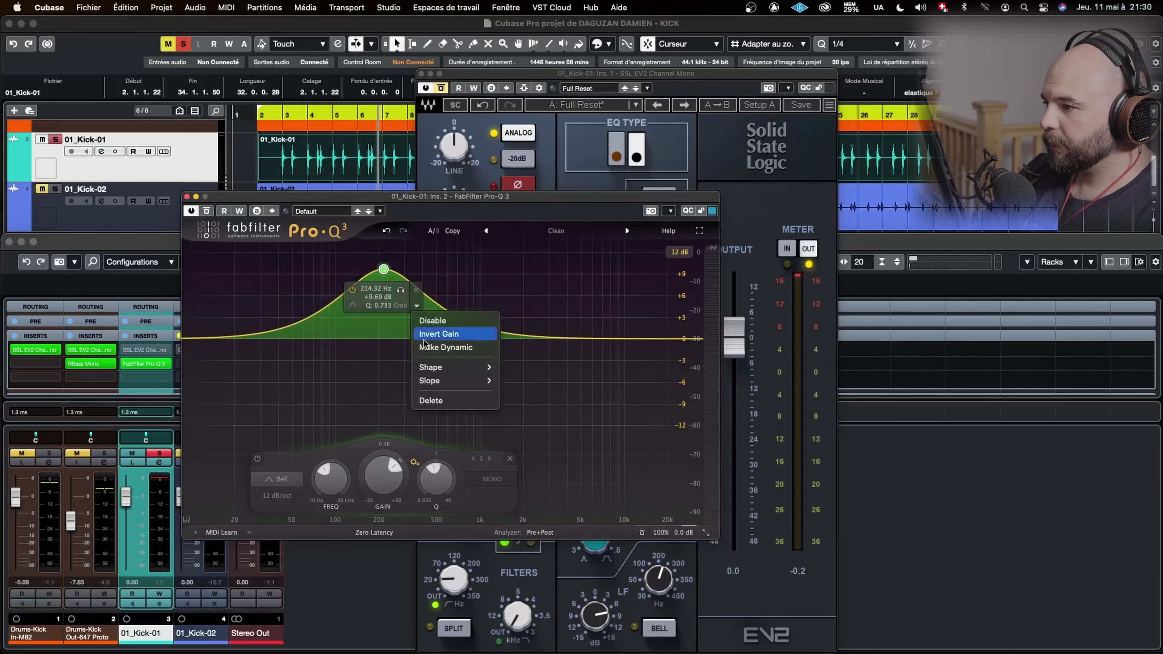
{"action": "mouse_move", "coordinate": [476, 381]}
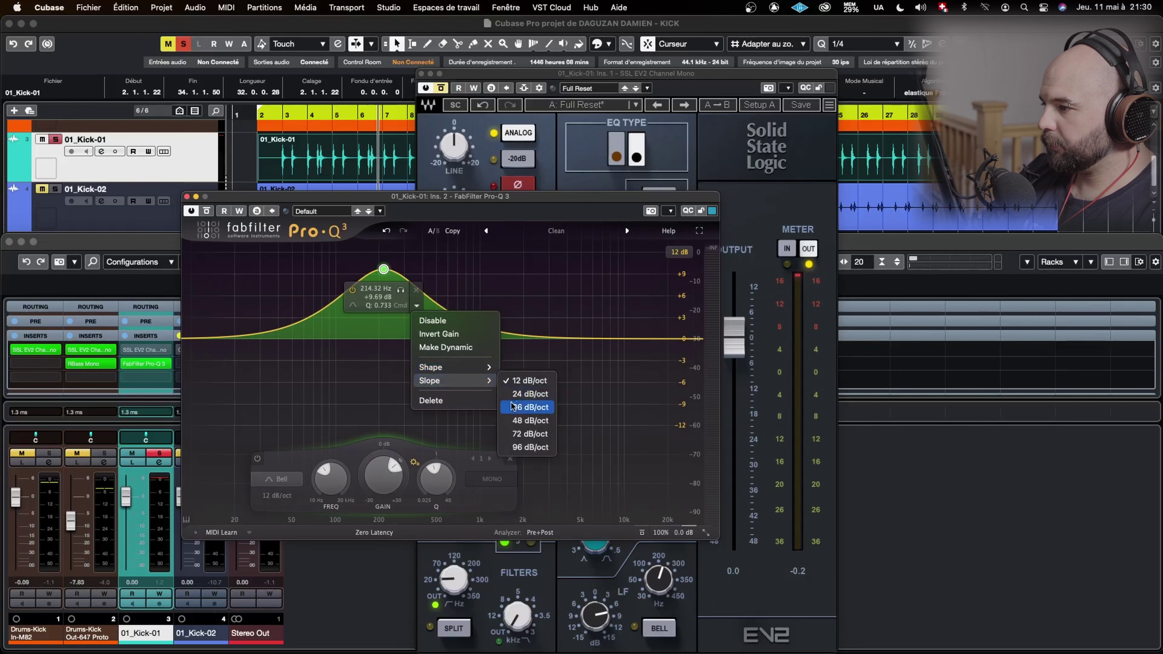
{"action": "left_click", "coordinate": [522, 420]}
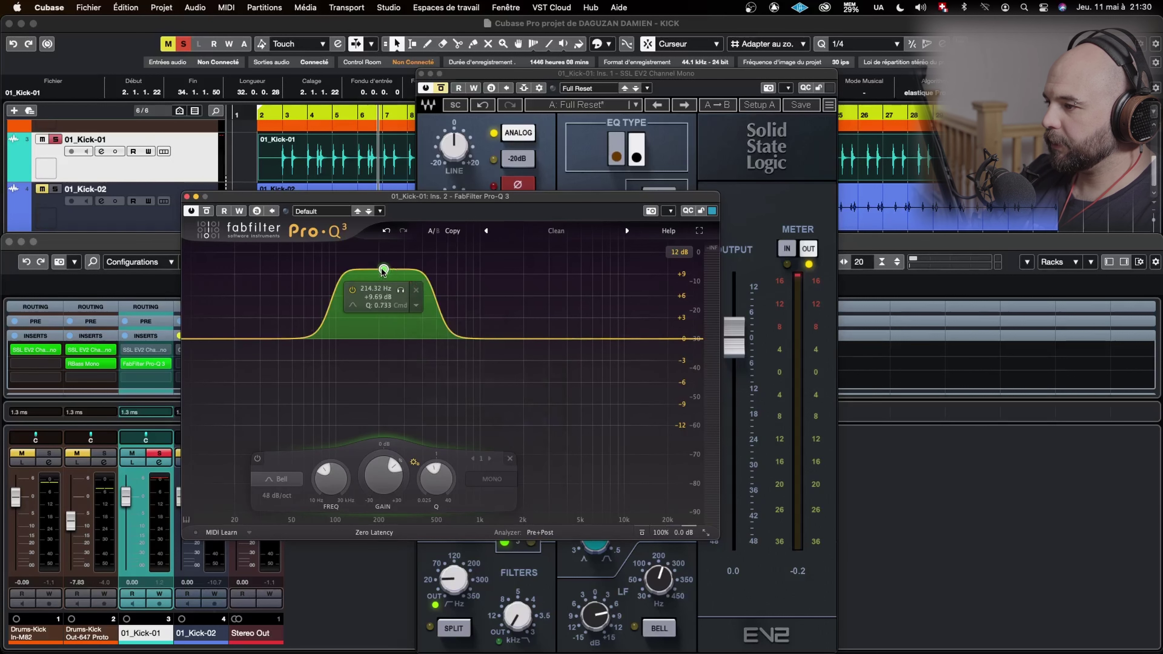
Narrow the bell band to a Q of about 1.1 and set it to 250 Hz with 2 dB of gain
{"action": "scroll", "coordinate": [383, 271], "scroll_direction": "up", "scroll_amount": 5}
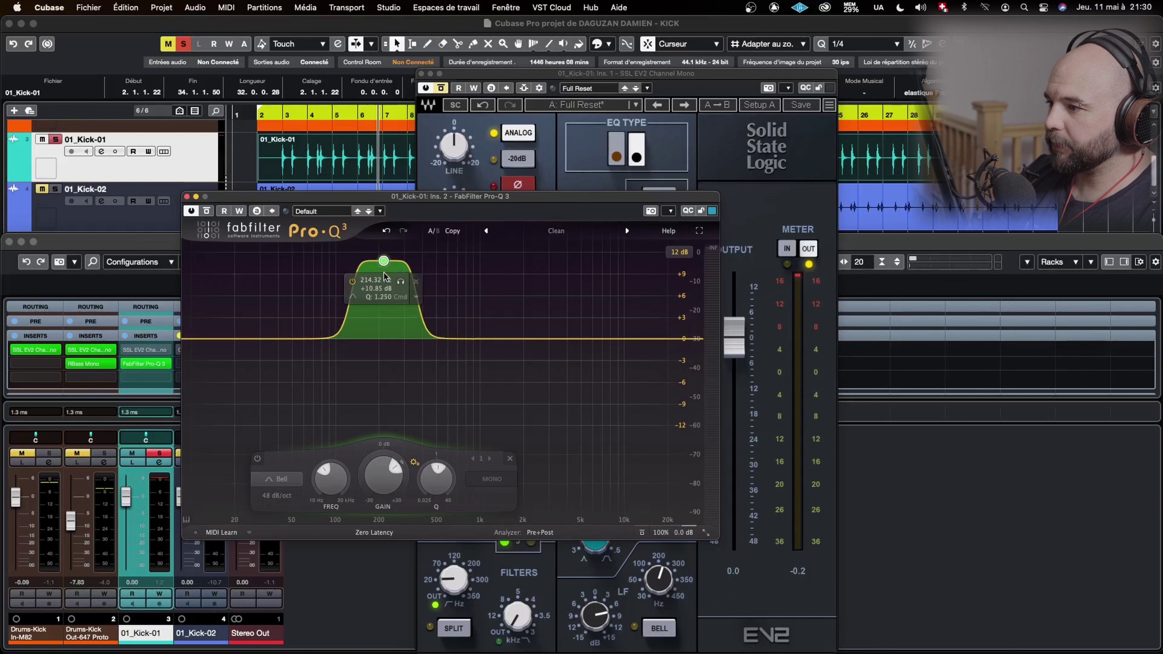
{"action": "left_click_drag", "start_coordinate": [384, 265], "coordinate": [398, 292]}
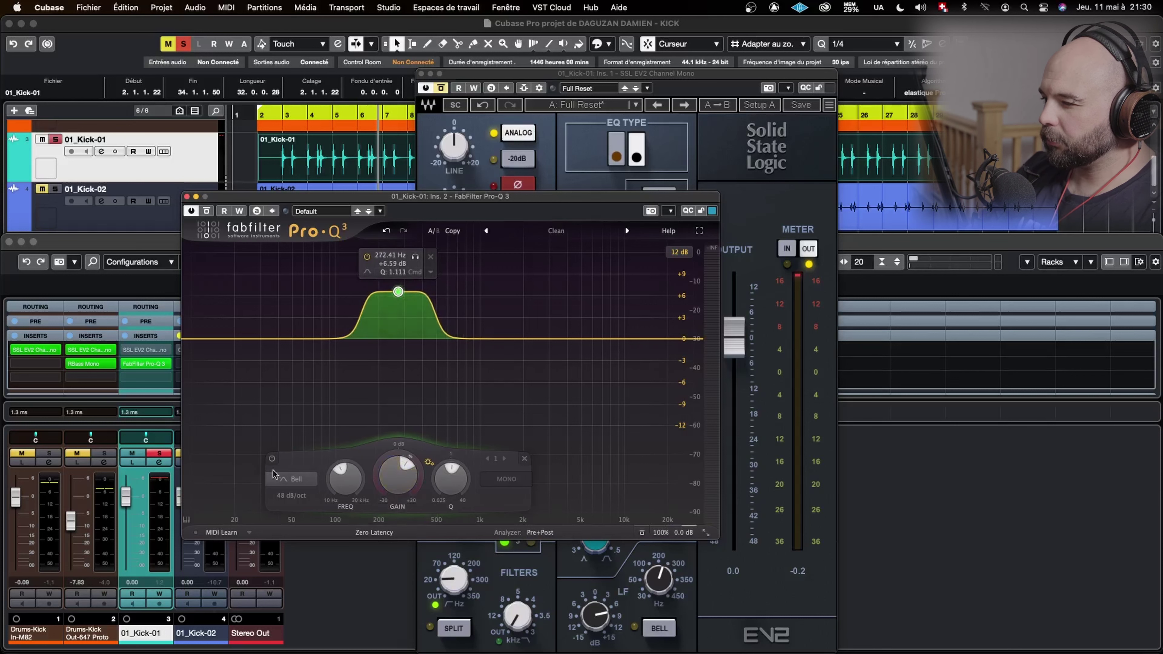
{"action": "double_click", "coordinate": [388, 256]}
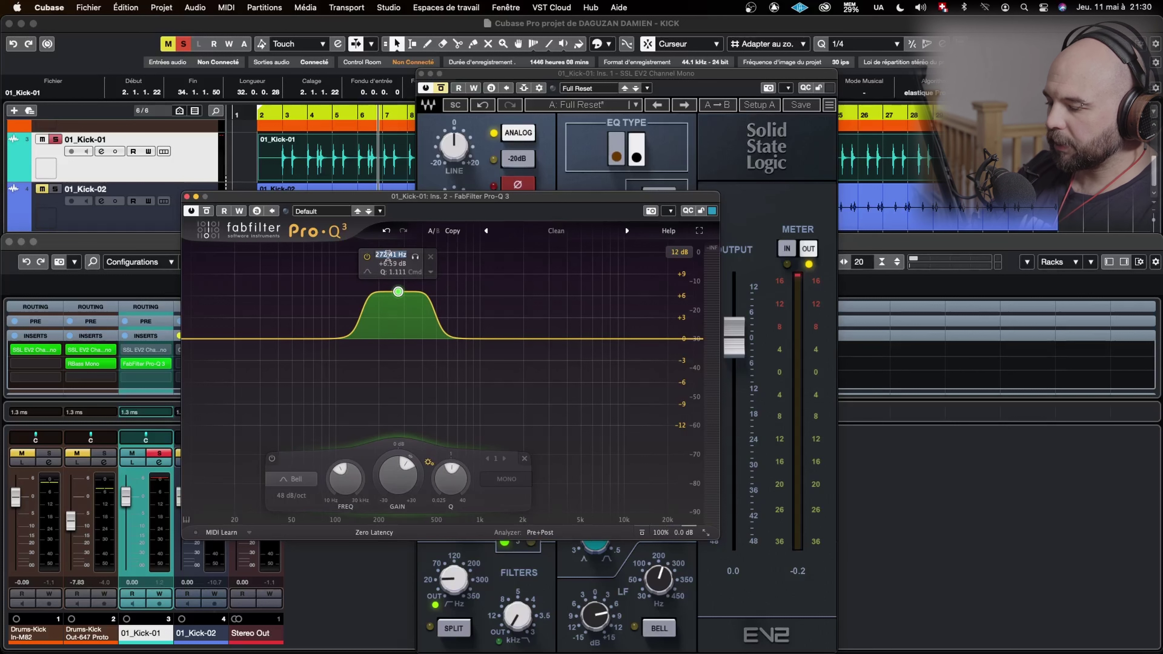
{"action": "type", "text": "250"}
{"action": "key", "text": "Return"}
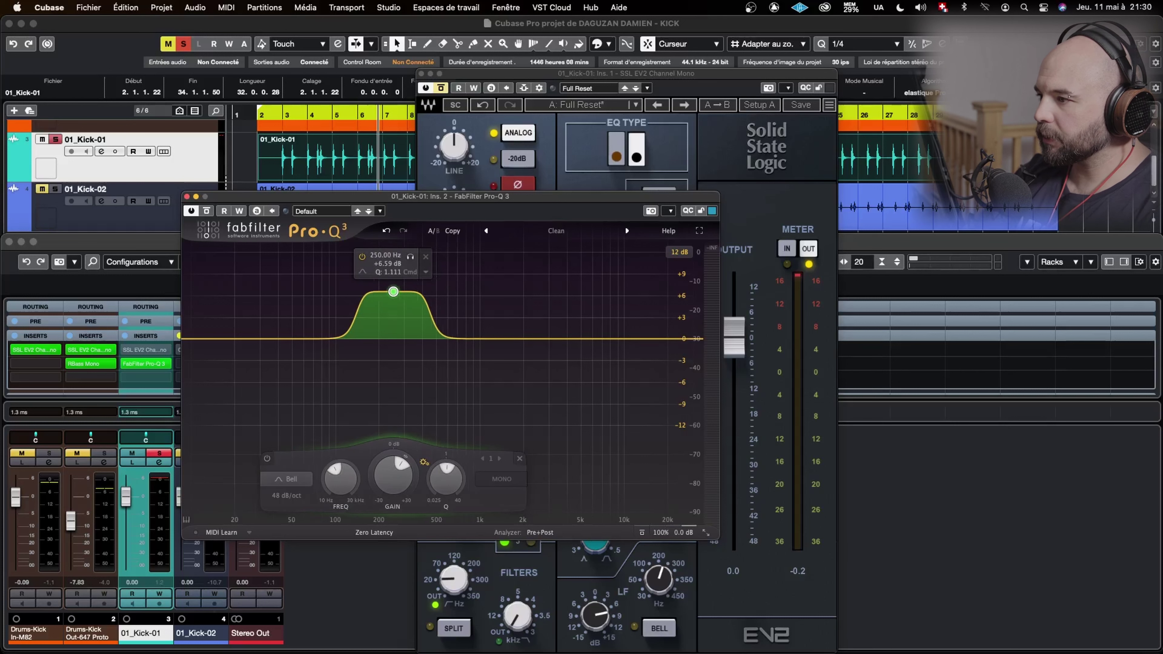
{"action": "double_click", "coordinate": [384, 264]}
{"action": "type", "text": "2"}
{"action": "key", "text": "Return"}
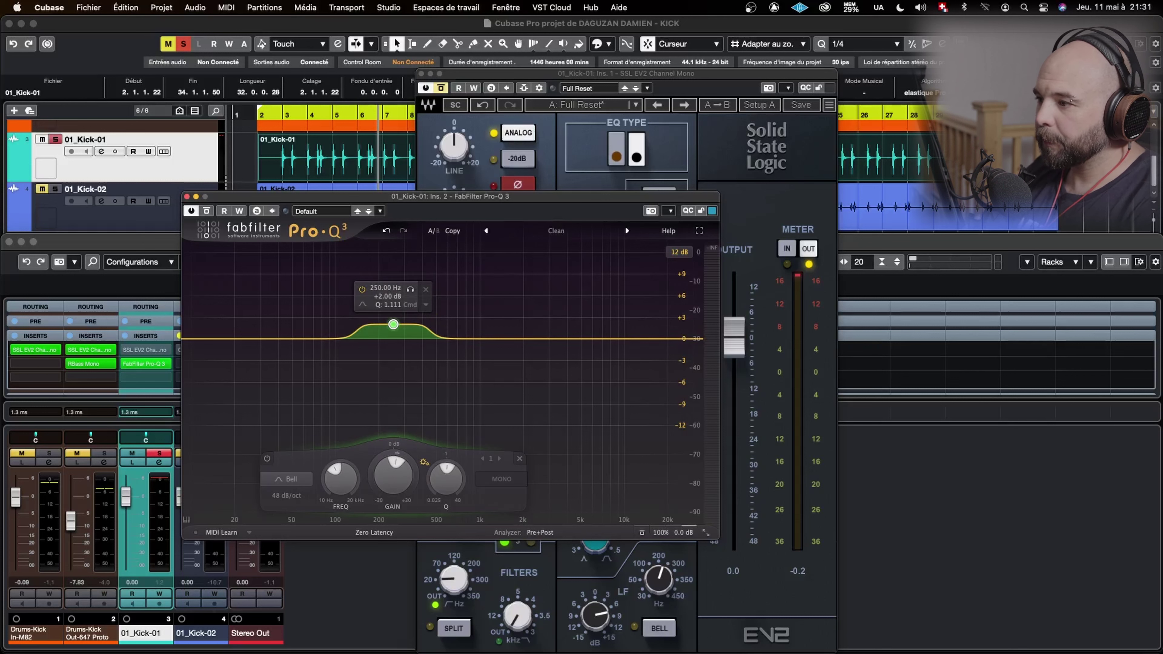
Set the 250 Hz band's slope to 12 dB/oct and close the Pro-Q 3 window
{"action": "left_click", "coordinate": [362, 304]}
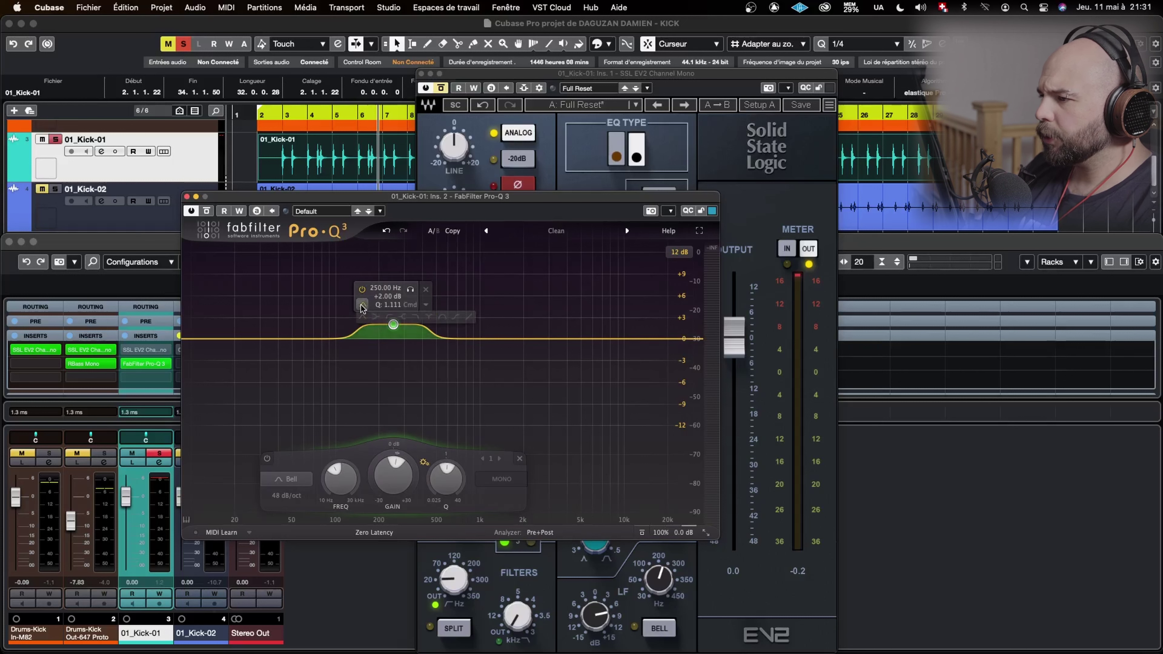
{"action": "left_click", "coordinate": [426, 305]}
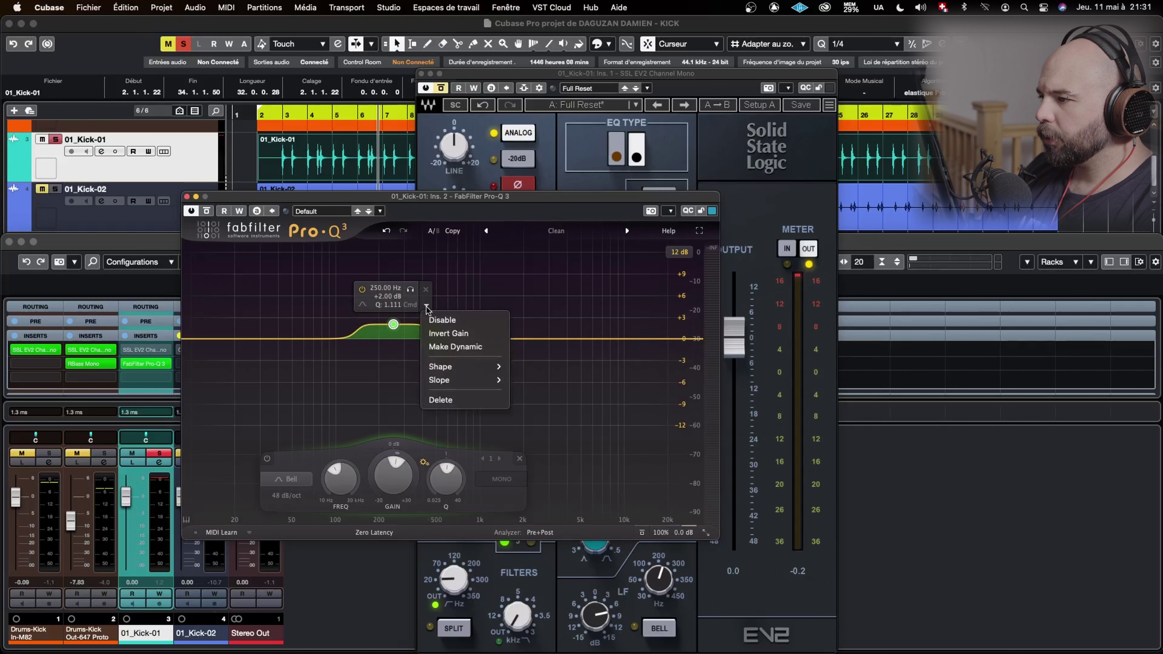
{"action": "mouse_move", "coordinate": [468, 370]}
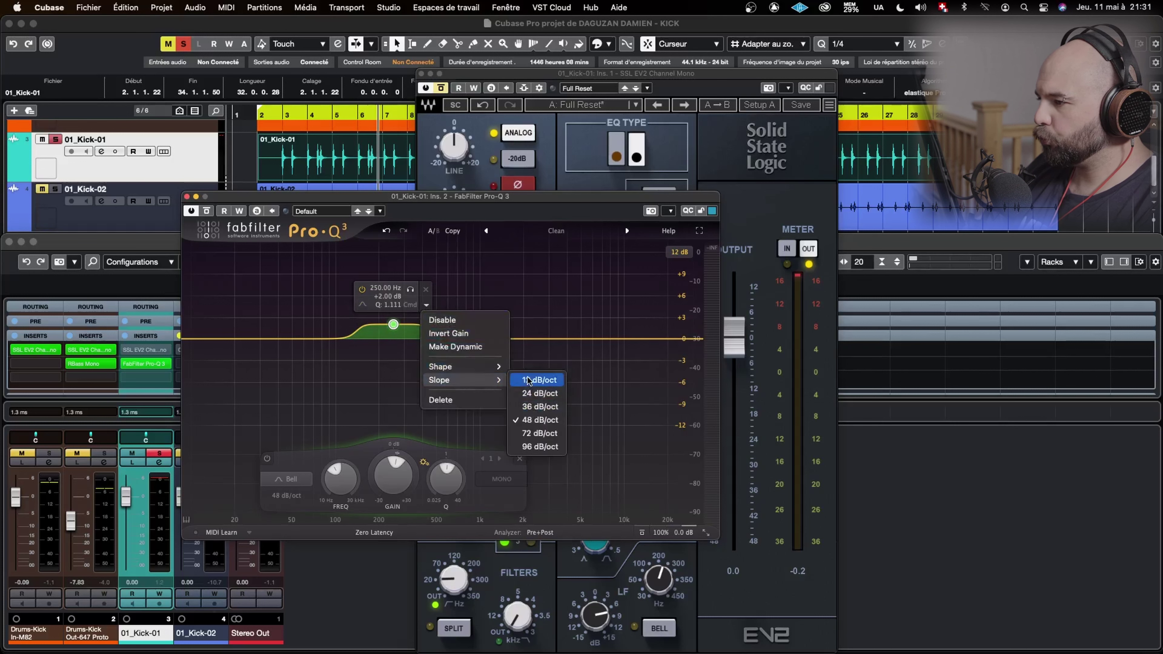
{"action": "left_click", "coordinate": [529, 380]}
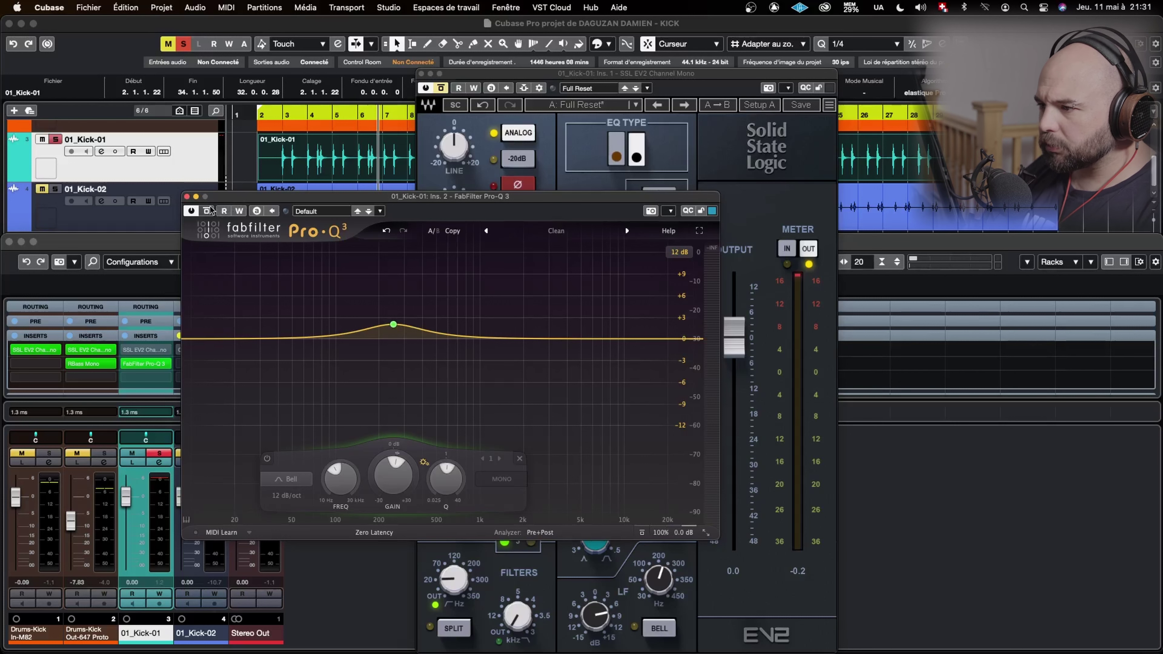
{"action": "left_click", "coordinate": [187, 197]}
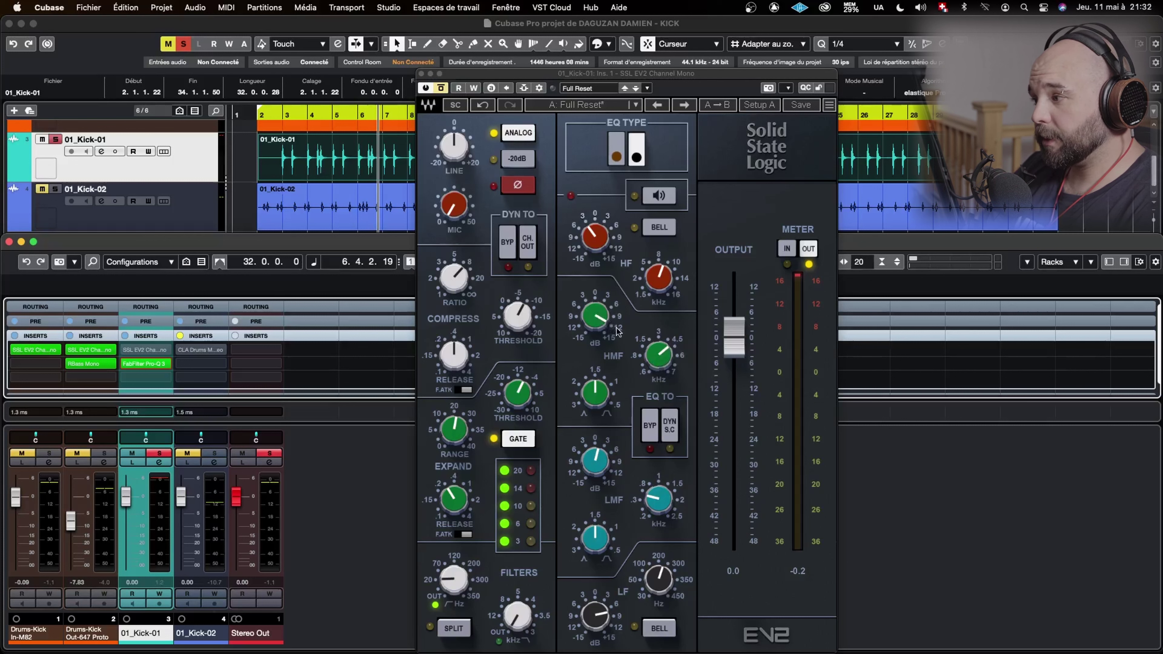
Play the soloed 01_Kick-01 track from bar 2 with its SSL EV2 Channel bypassed
{"action": "mouse_move", "coordinate": [610, 325]}
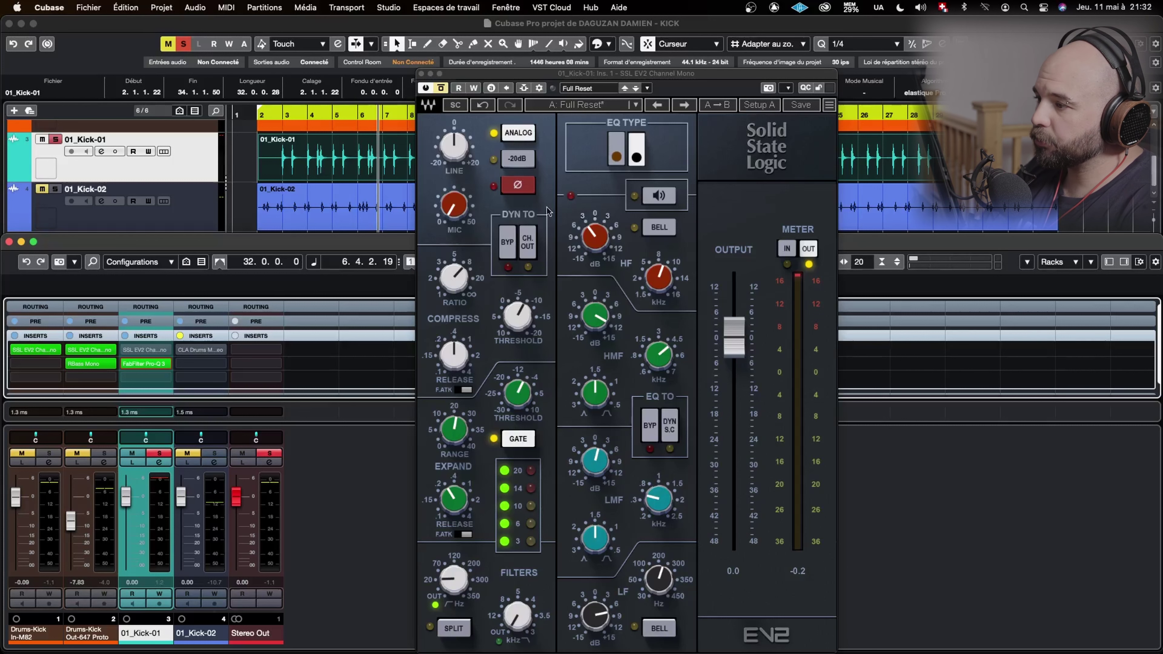
{"action": "left_click_drag", "start_coordinate": [598, 76], "coordinate": [571, 76]}
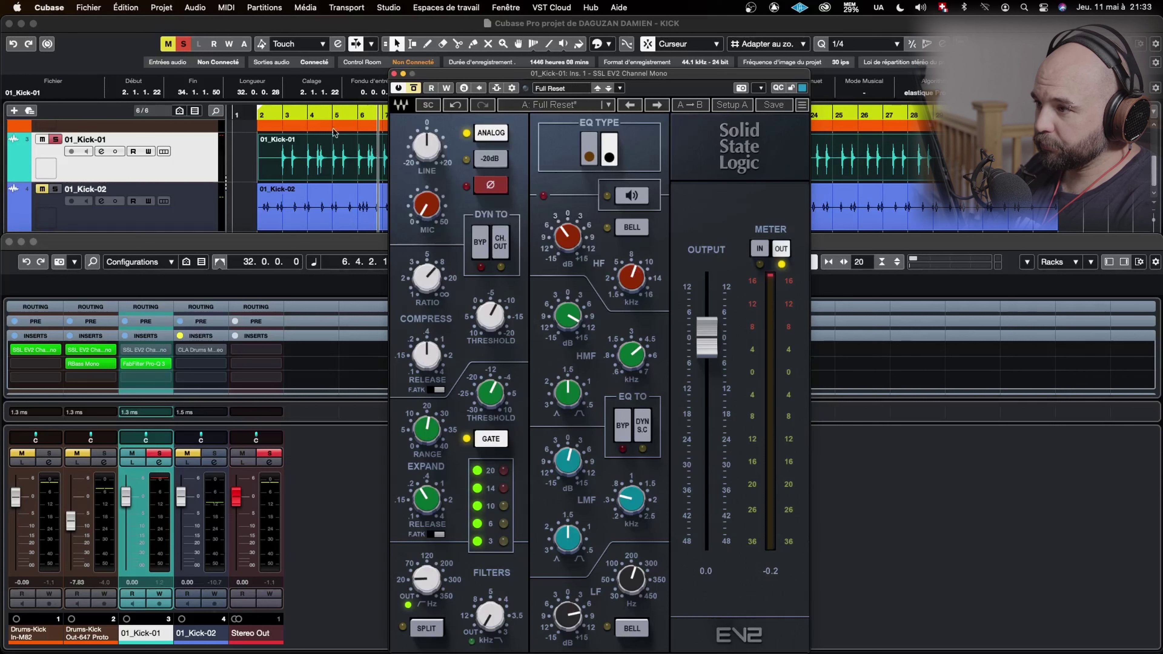
{"action": "left_click", "coordinate": [260, 118]}
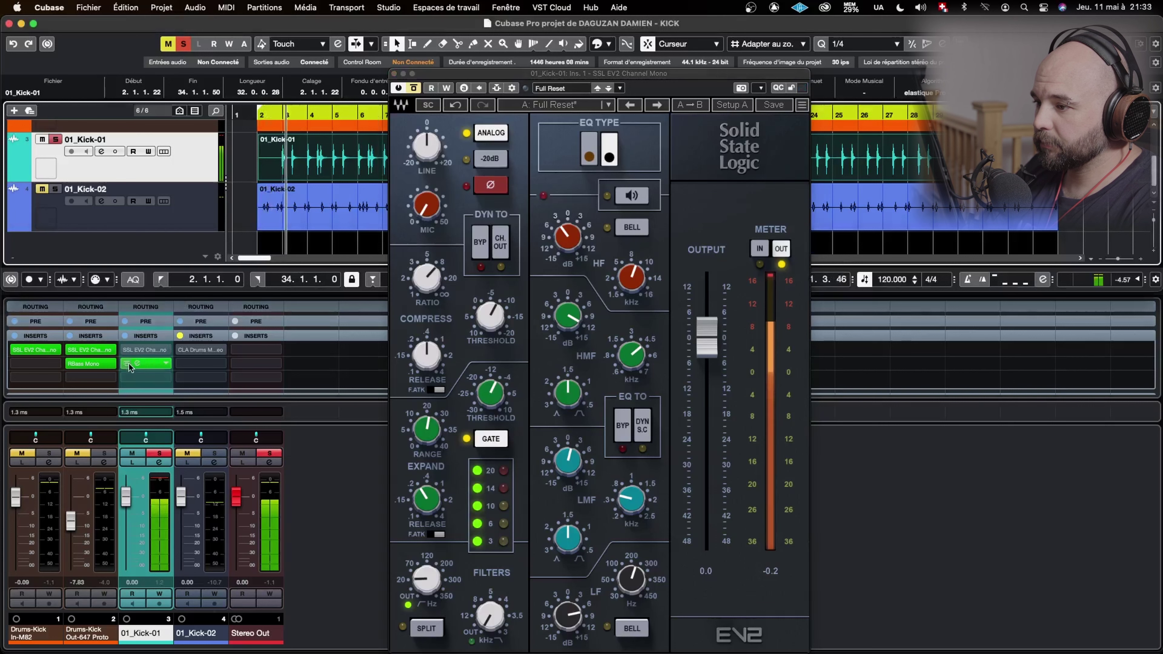
Remove the FabFilter Pro-Q 3 from the second insert slot of 01_Kick-01
{"action": "left_click", "coordinate": [172, 368]}
{"action": "left_click", "coordinate": [170, 367]}
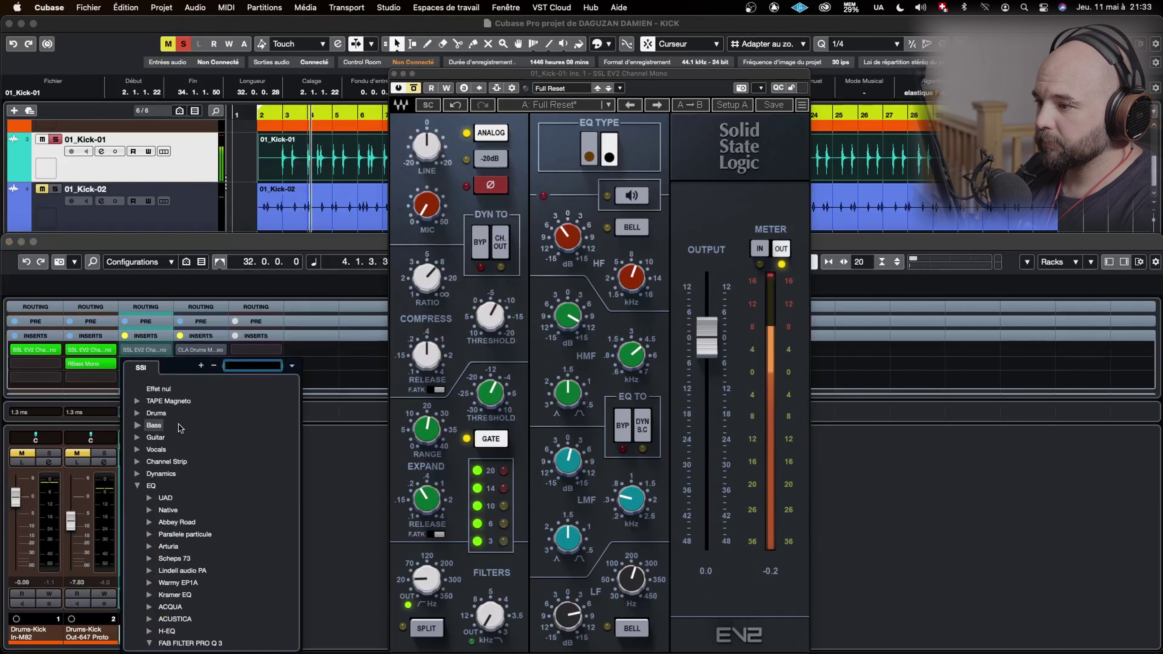
{"action": "left_click", "coordinate": [164, 389]}
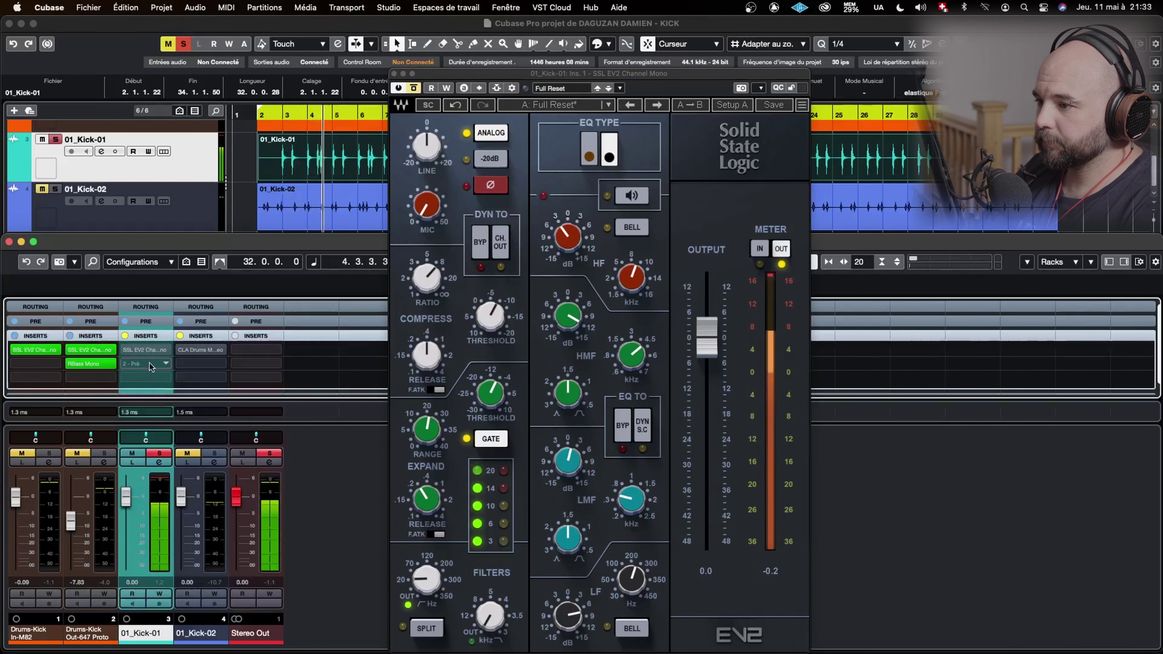
Compare 01_Kick-01 with the SSL EV2 active and bypassed during playback, leave it active, and stop playback
{"action": "left_click", "coordinate": [414, 88]}
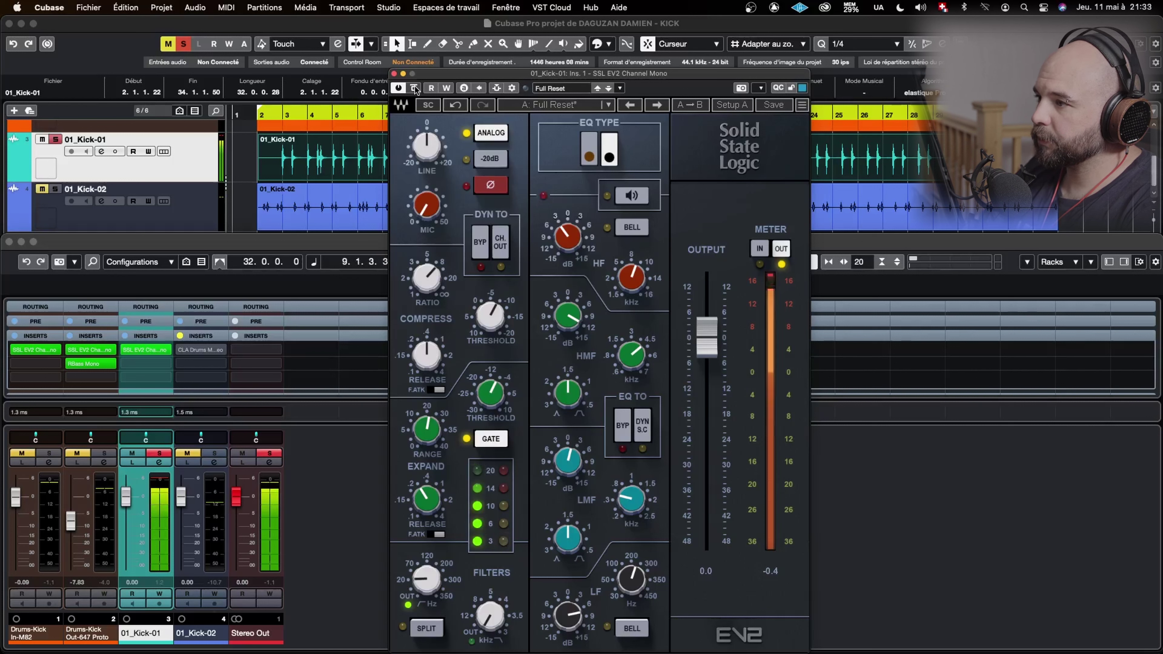
{"action": "left_click", "coordinate": [414, 88]}
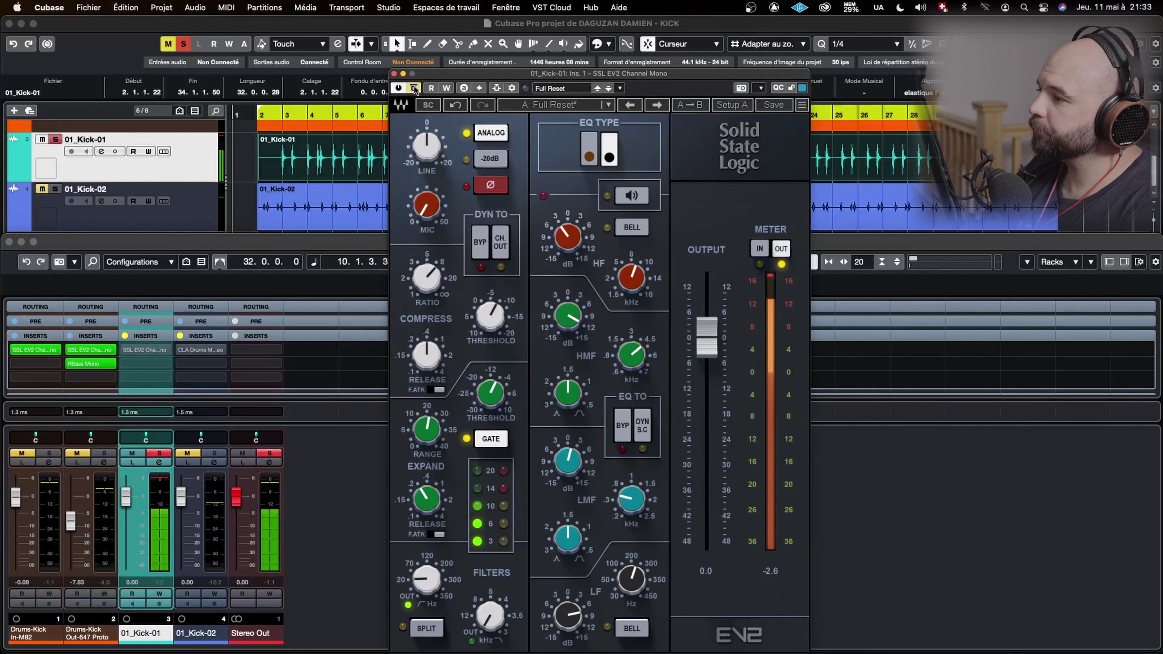
{"action": "left_click", "coordinate": [414, 88]}
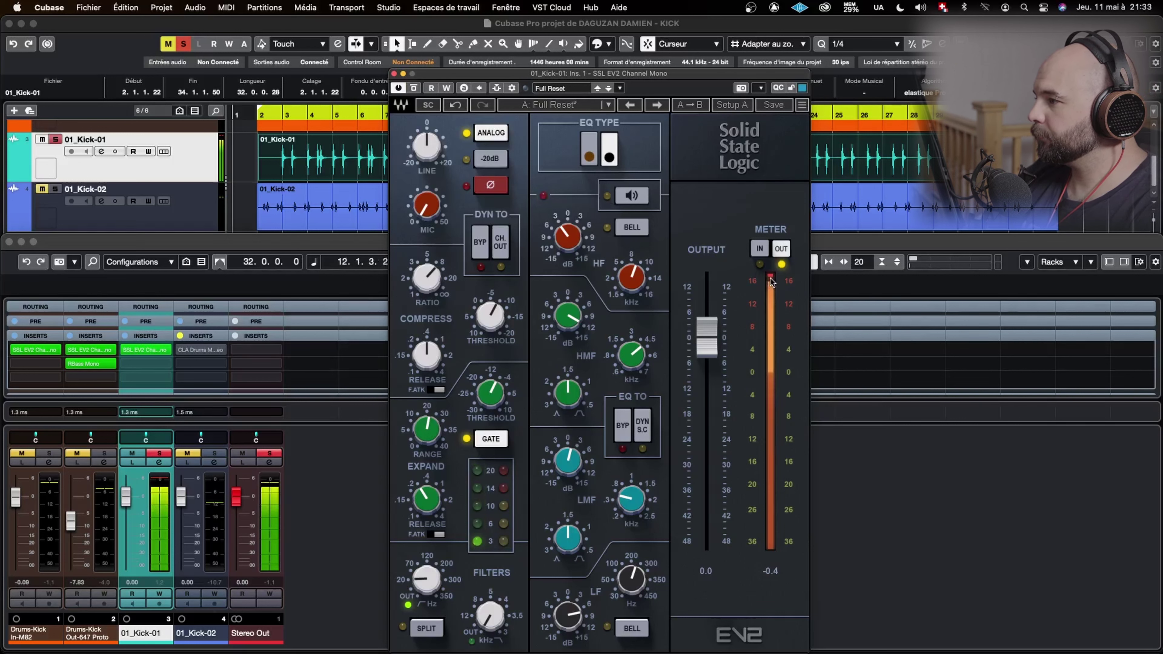
{"action": "left_click", "coordinate": [417, 88]}
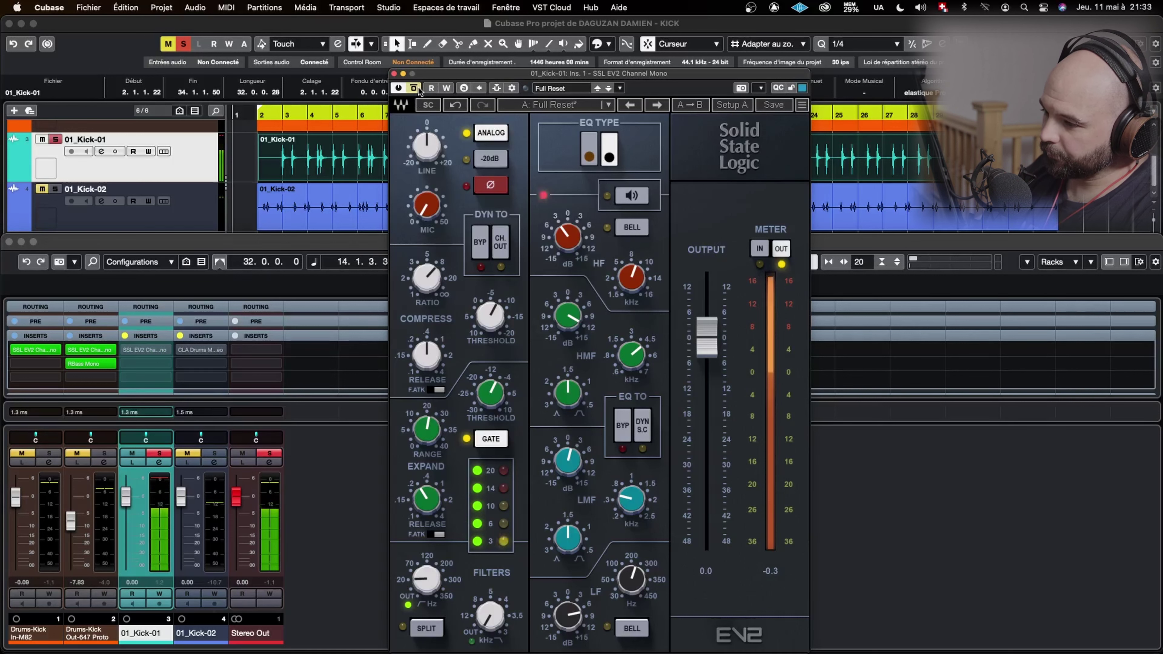
{"action": "left_click", "coordinate": [417, 88]}
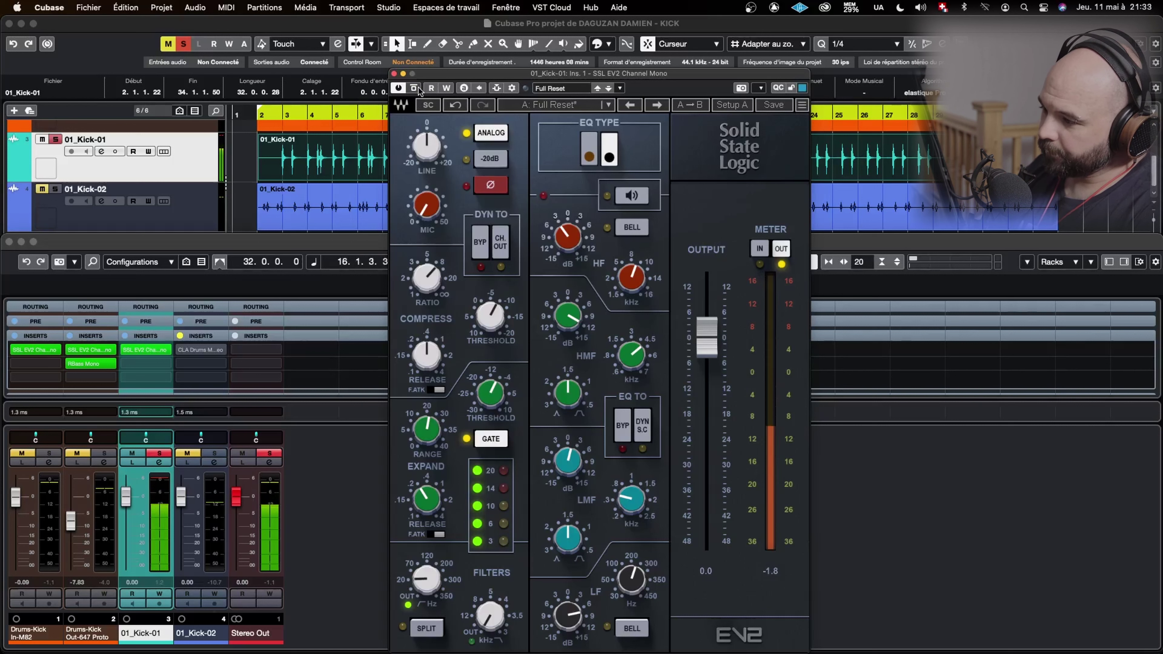
{"action": "key", "text": "space"}
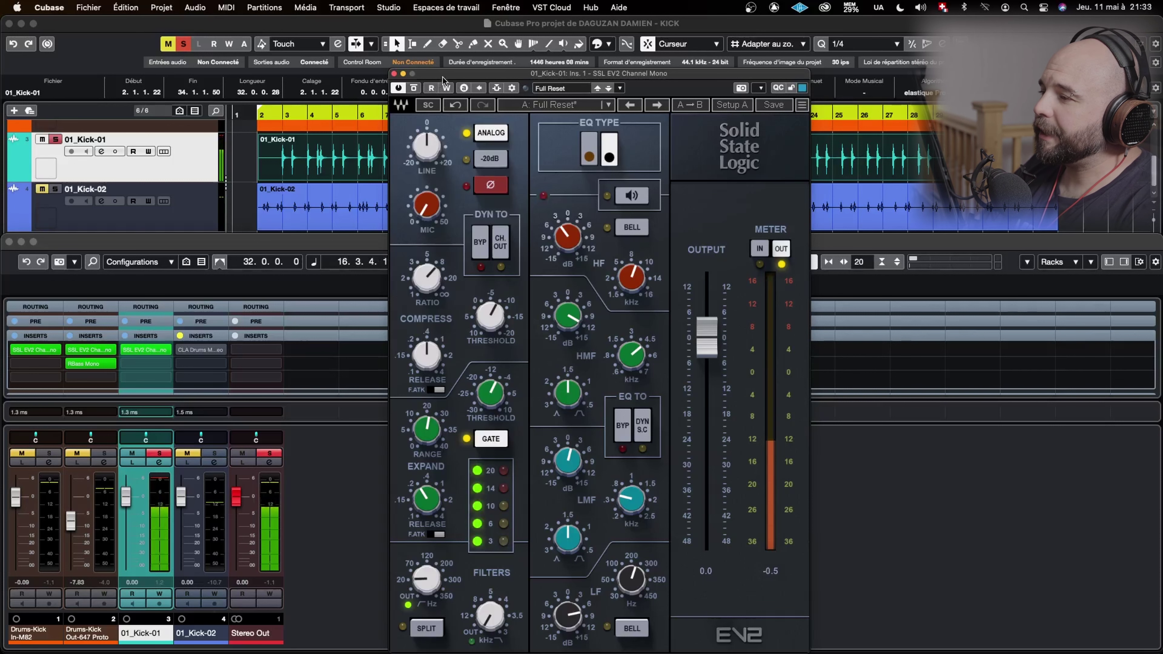
{"action": "left_click_drag", "start_coordinate": [442, 78], "coordinate": [550, 119]}
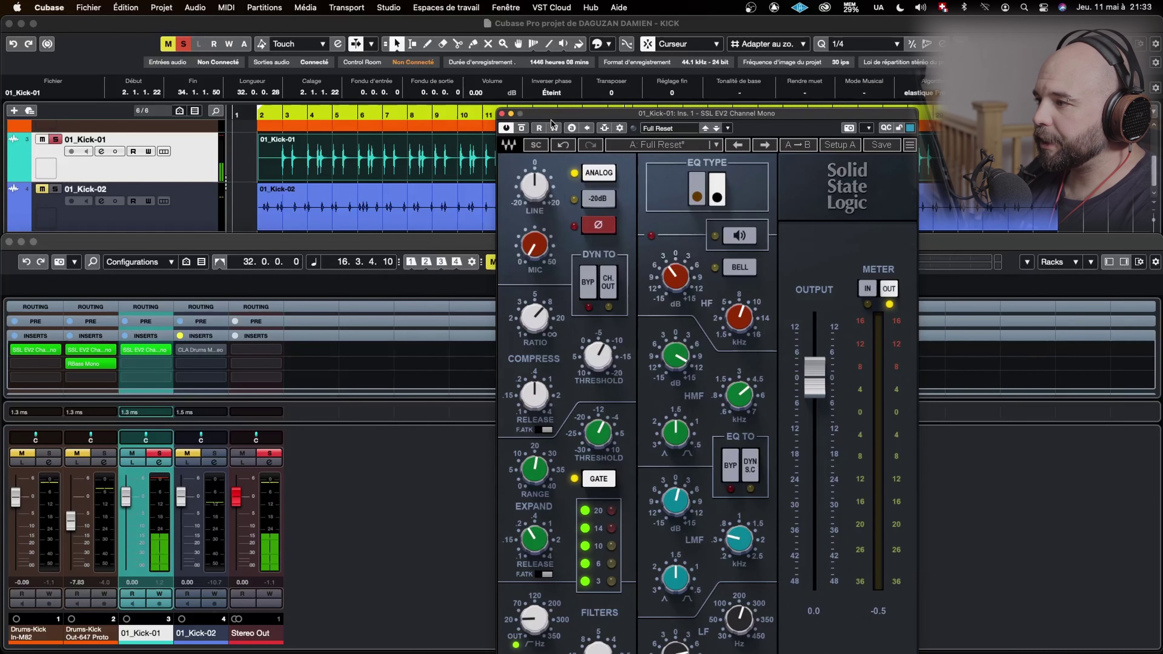
Bypass the SSL EV2 Channel on 01_Kick-01, move its window clear of the waveforms, and play the track from just after bar 2
{"action": "left_click", "coordinate": [522, 127]}
{"action": "left_click_drag", "start_coordinate": [536, 114], "coordinate": [481, 112]}
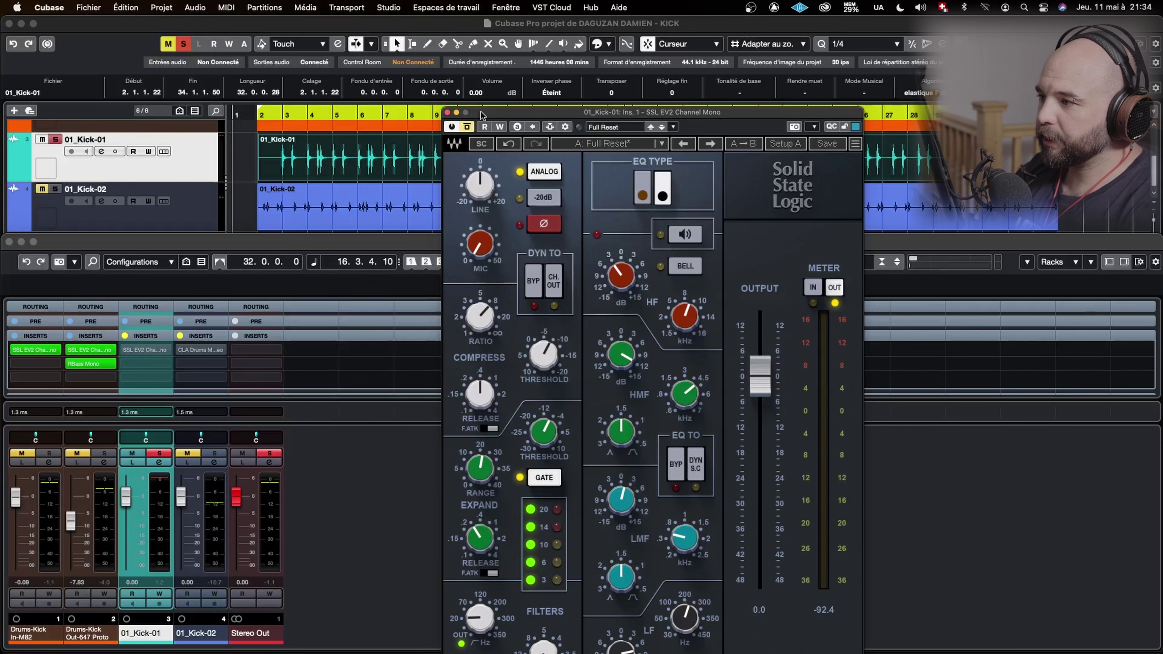
{"action": "left_click_drag", "start_coordinate": [481, 112], "coordinate": [668, 157]}
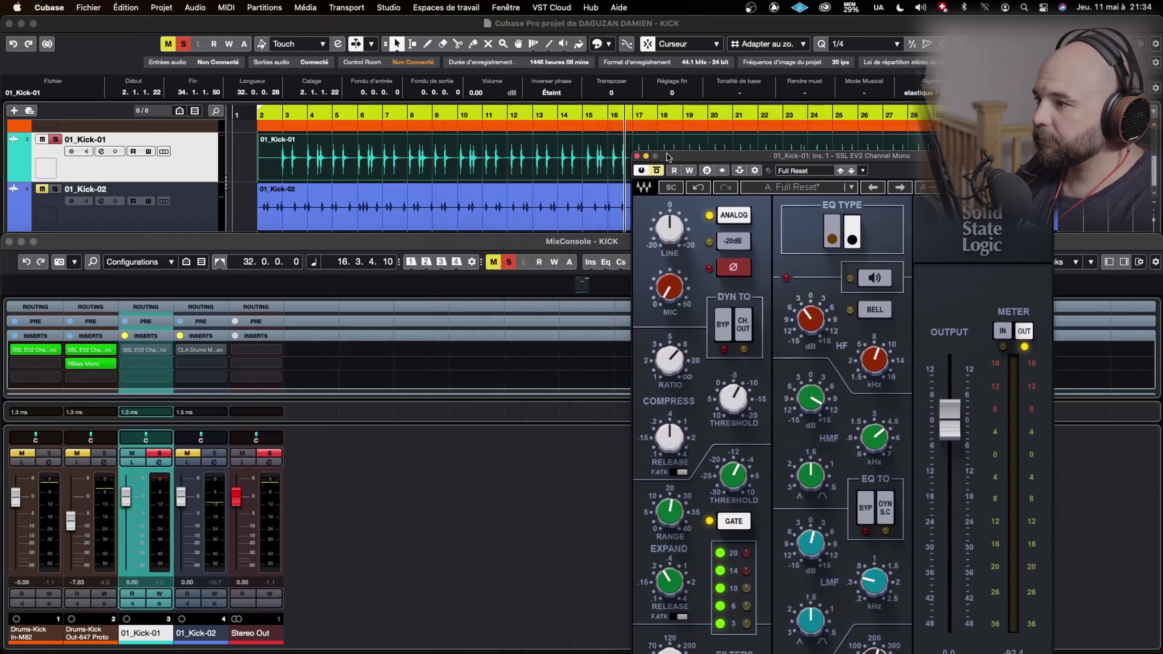
{"action": "left_click", "coordinate": [272, 115]}
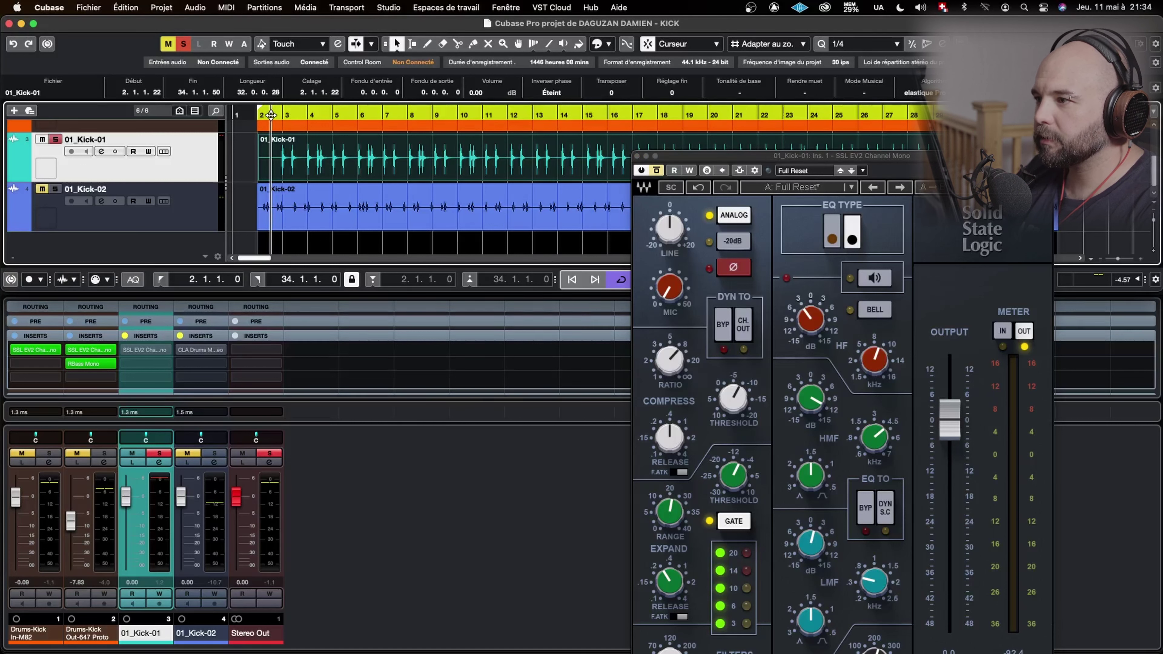
{"action": "key", "text": "space"}
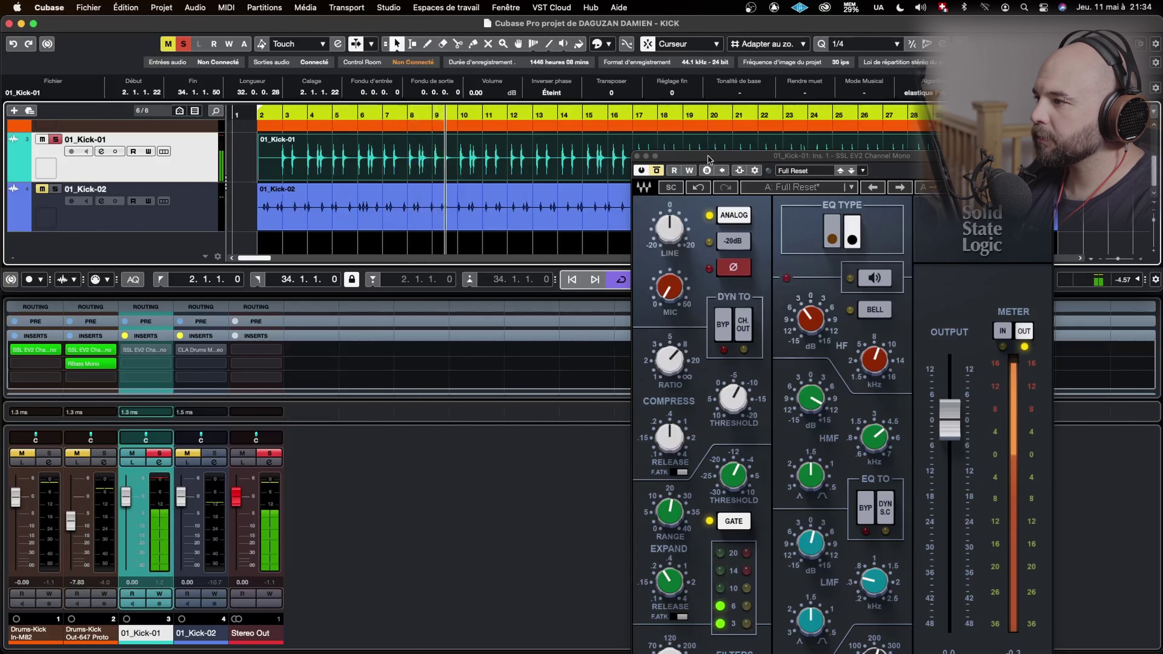
{"action": "left_click_drag", "start_coordinate": [708, 156], "coordinate": [681, 240]}
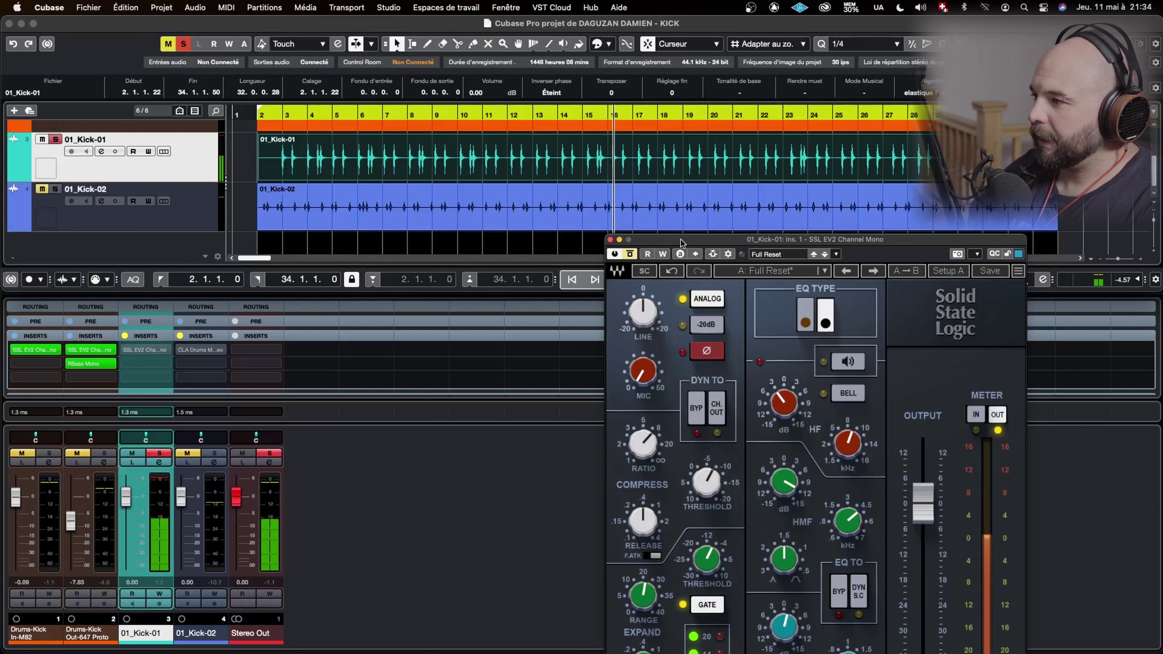
{"action": "key", "text": "space"}
Play 01_Kick-01 from about bar 10 and examine the enlarged waveforms of its kick hits around bars 11 and 12
{"action": "left_click", "coordinate": [461, 114]}
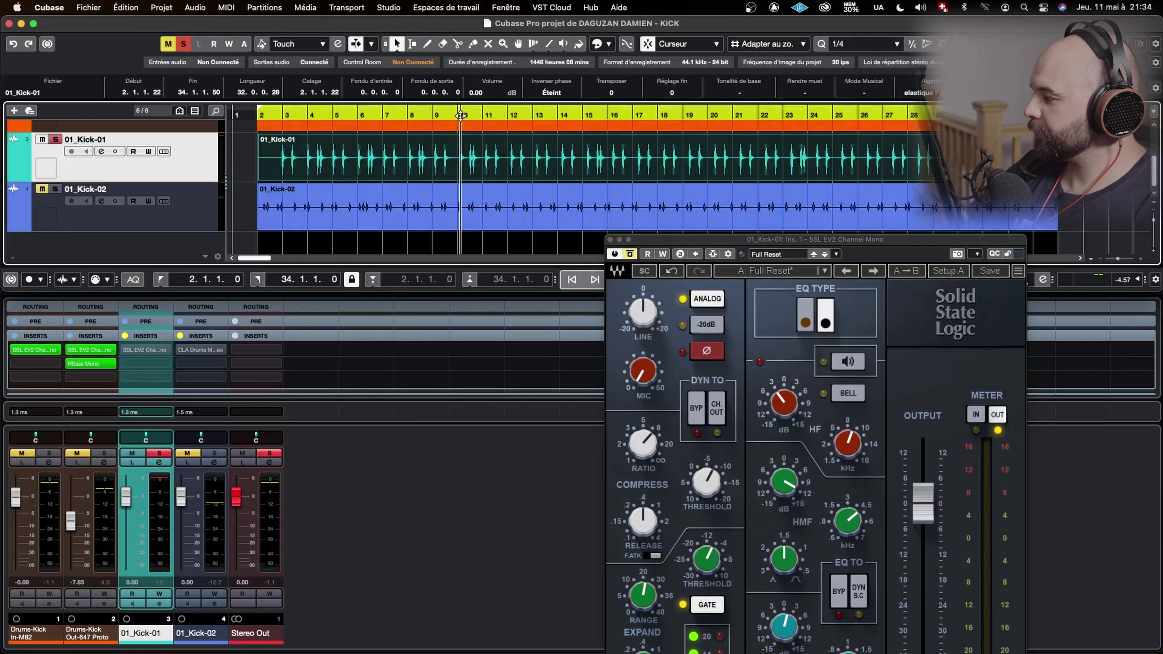
{"action": "key", "text": "space"}
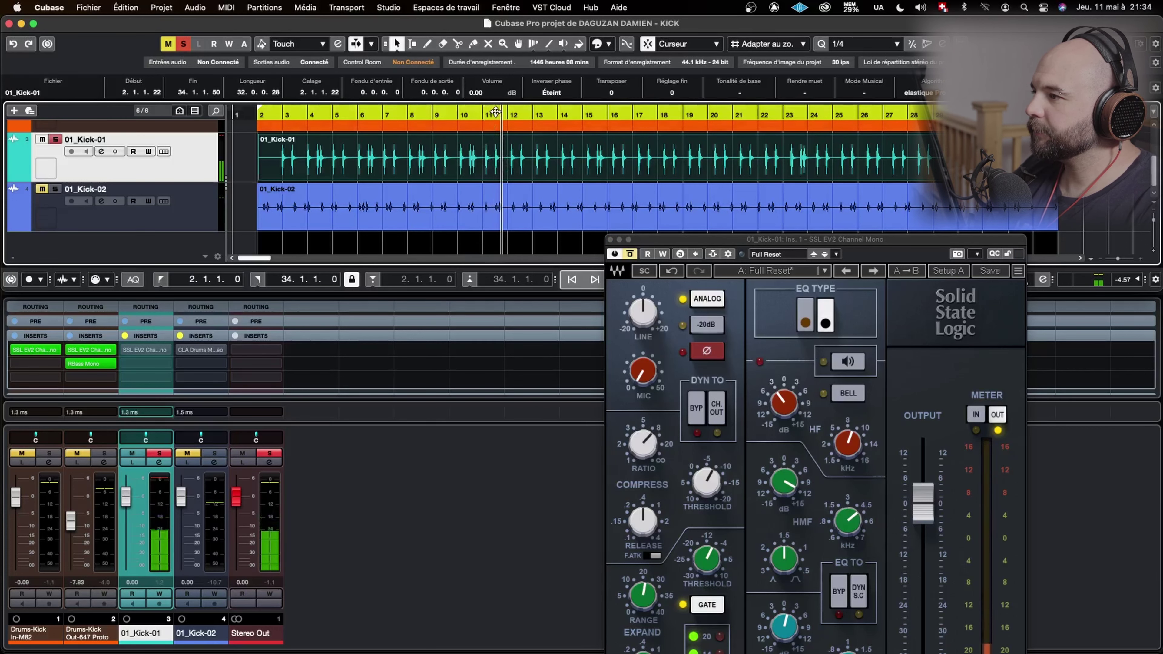
{"action": "left_click_drag", "start_coordinate": [495, 111], "coordinate": [494, 158]}
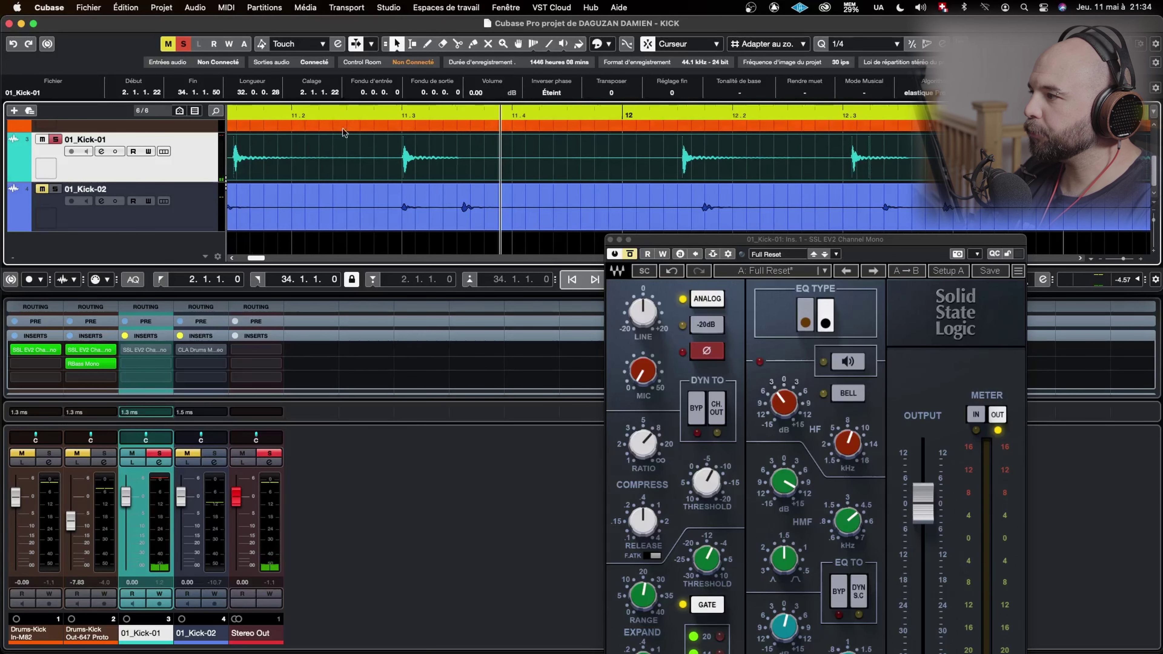
{"action": "left_click", "coordinate": [231, 110]}
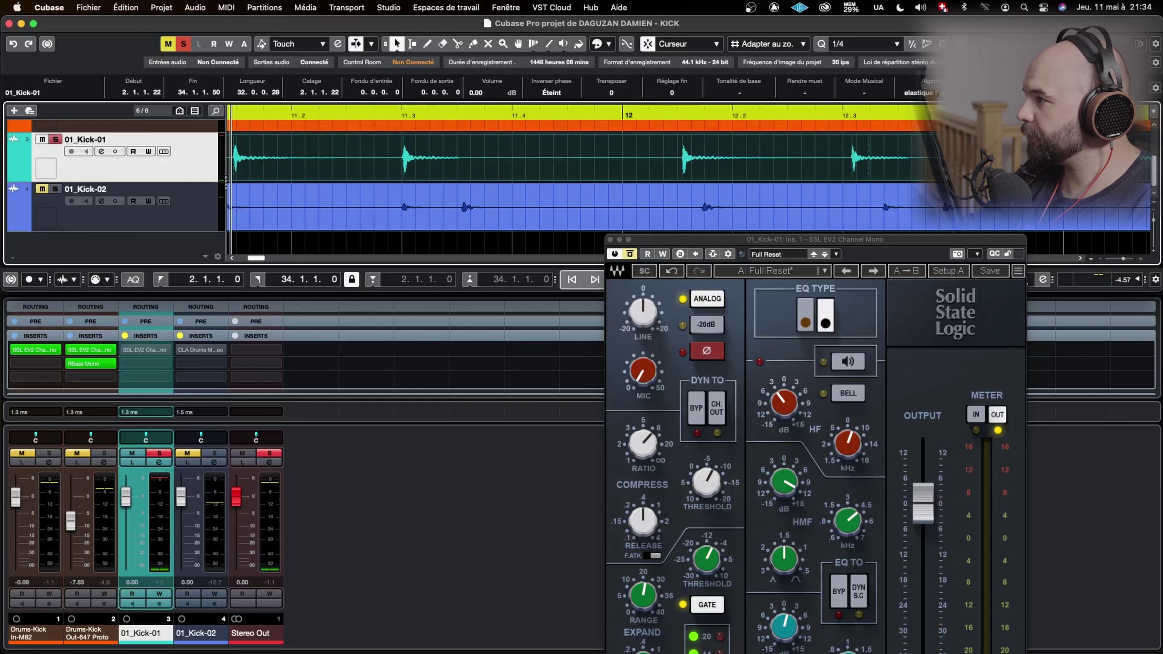
{"action": "scroll", "coordinate": [1155, 223], "scroll_direction": "up", "scroll_amount": 3}
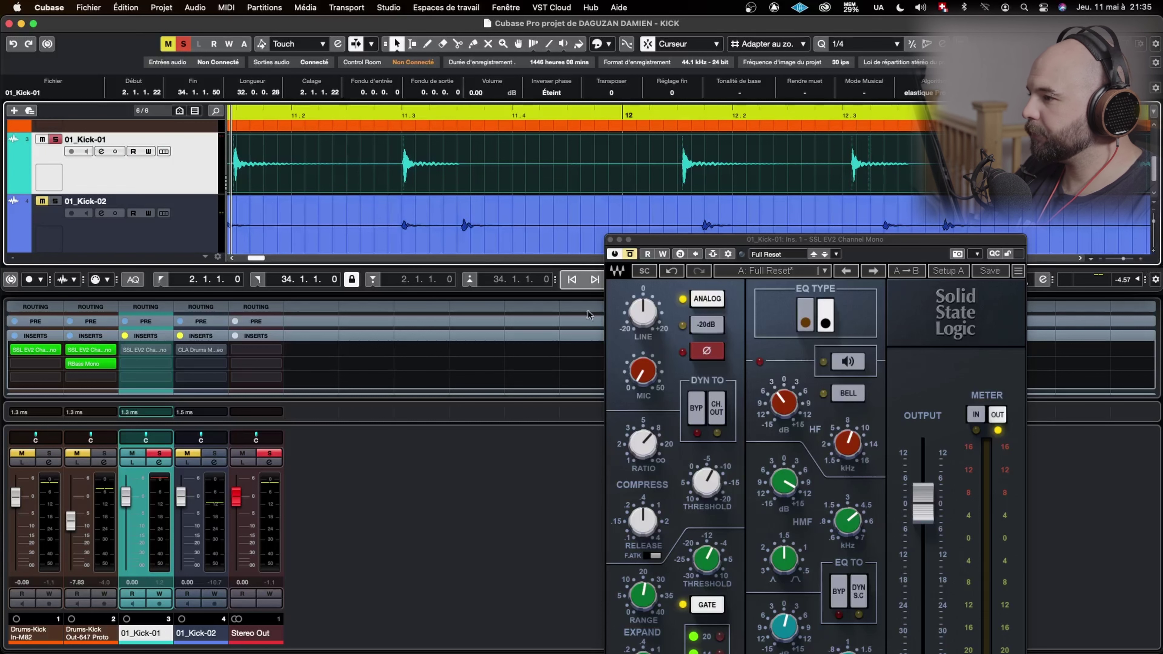
{"action": "left_click_drag", "start_coordinate": [74, 292], "coordinate": [74, 362]}
{"action": "left_click_drag", "start_coordinate": [1153, 165], "coordinate": [1154, 151]}
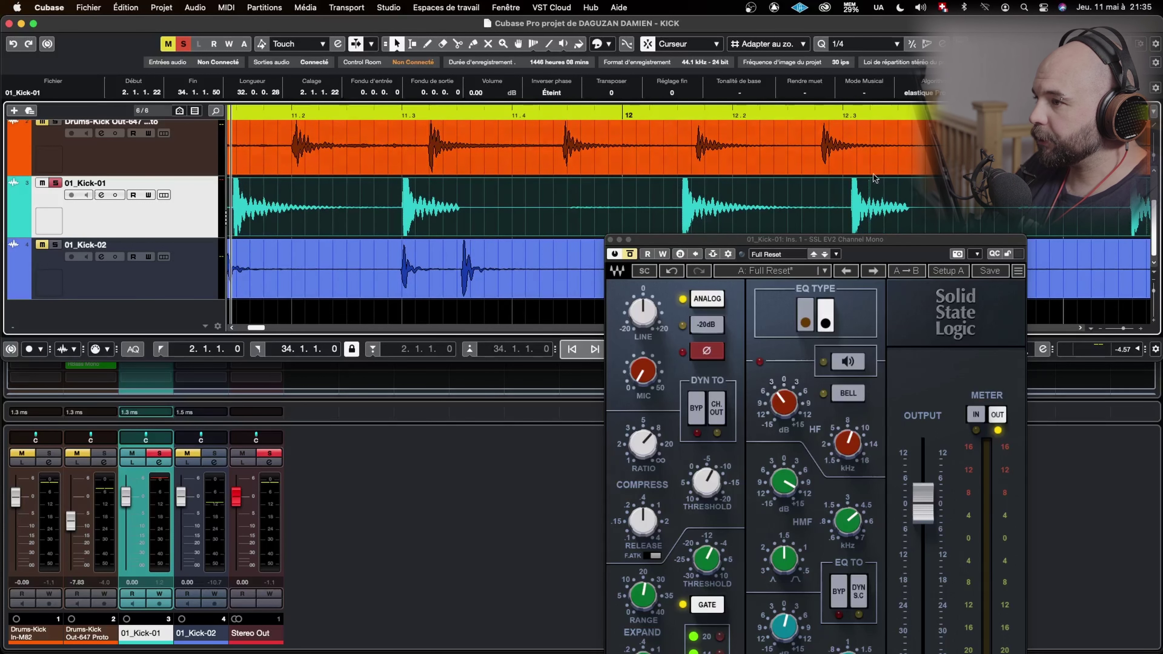
Split 01_Kick-01 before the hits at 11.1.2 and 11.2.4, and copy the first isolated hit over the second at 11.2.4.110
{"action": "left_click", "coordinate": [232, 328]}
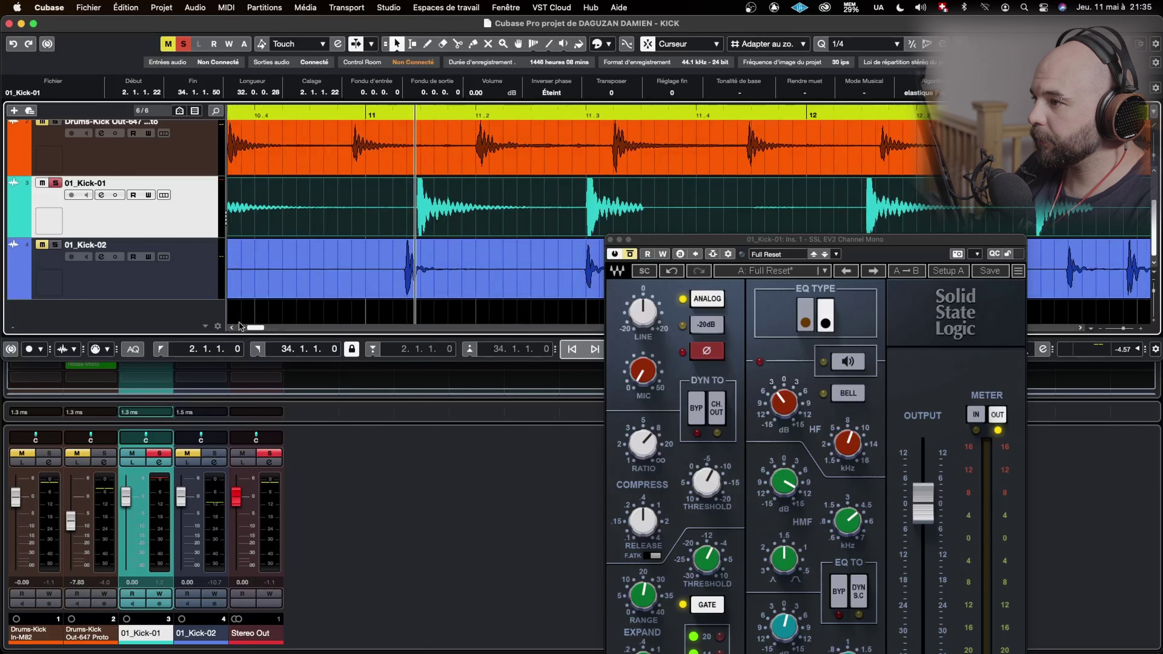
{"action": "left_click", "coordinate": [372, 120]}
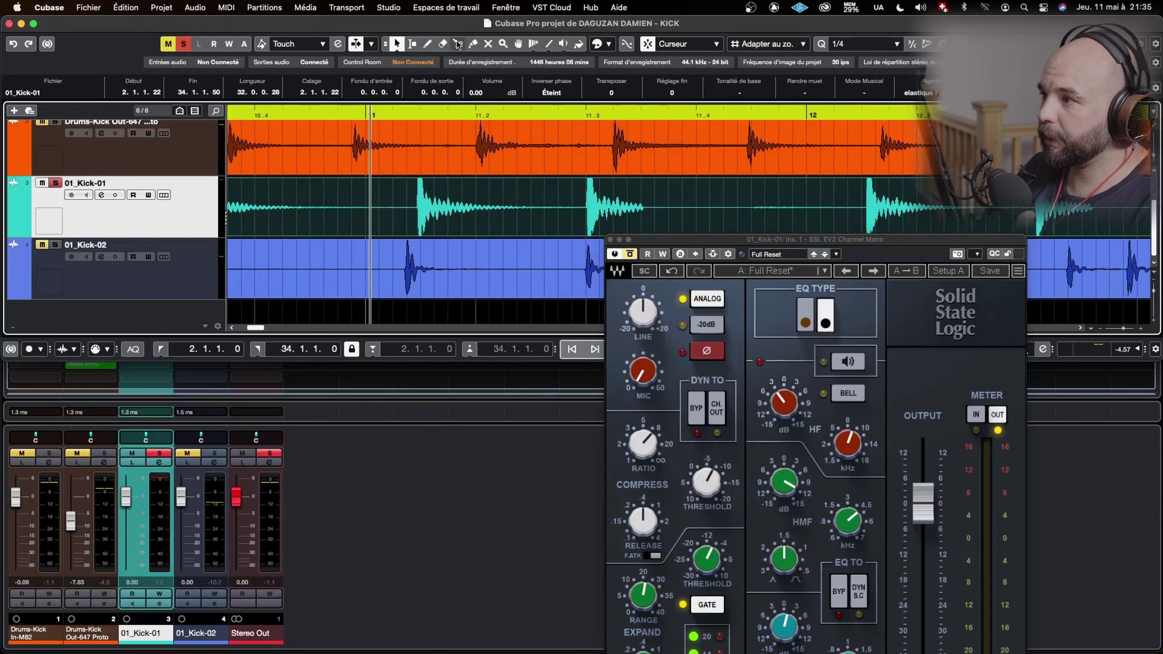
{"action": "key", "text": "3"}
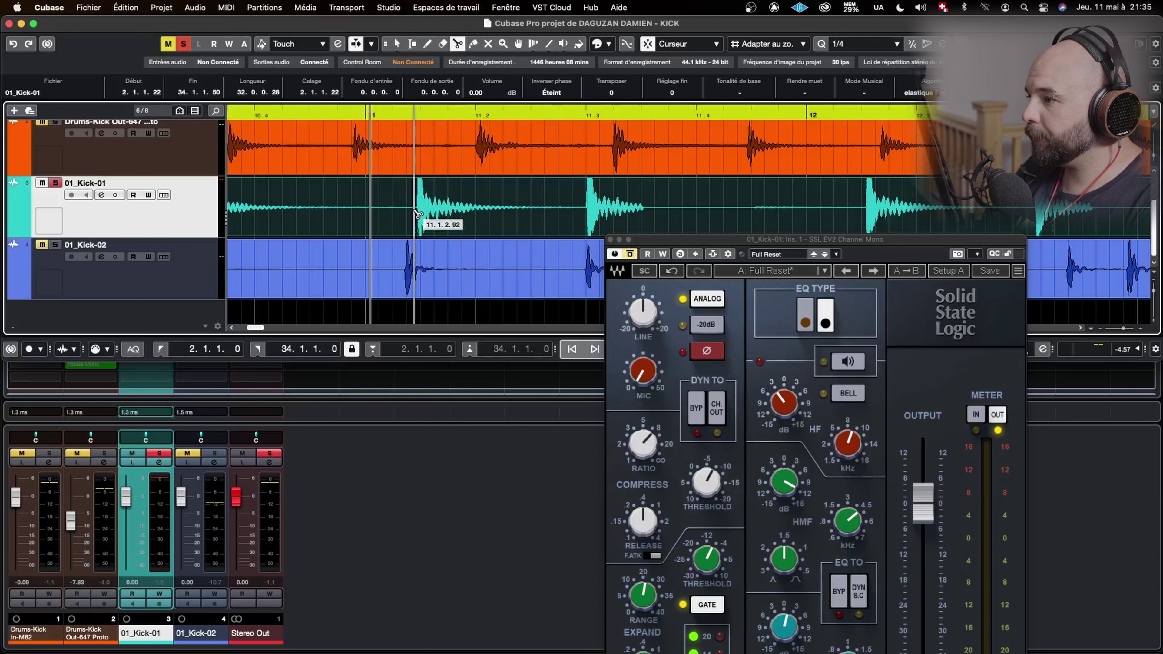
{"action": "left_click", "coordinate": [418, 214]}
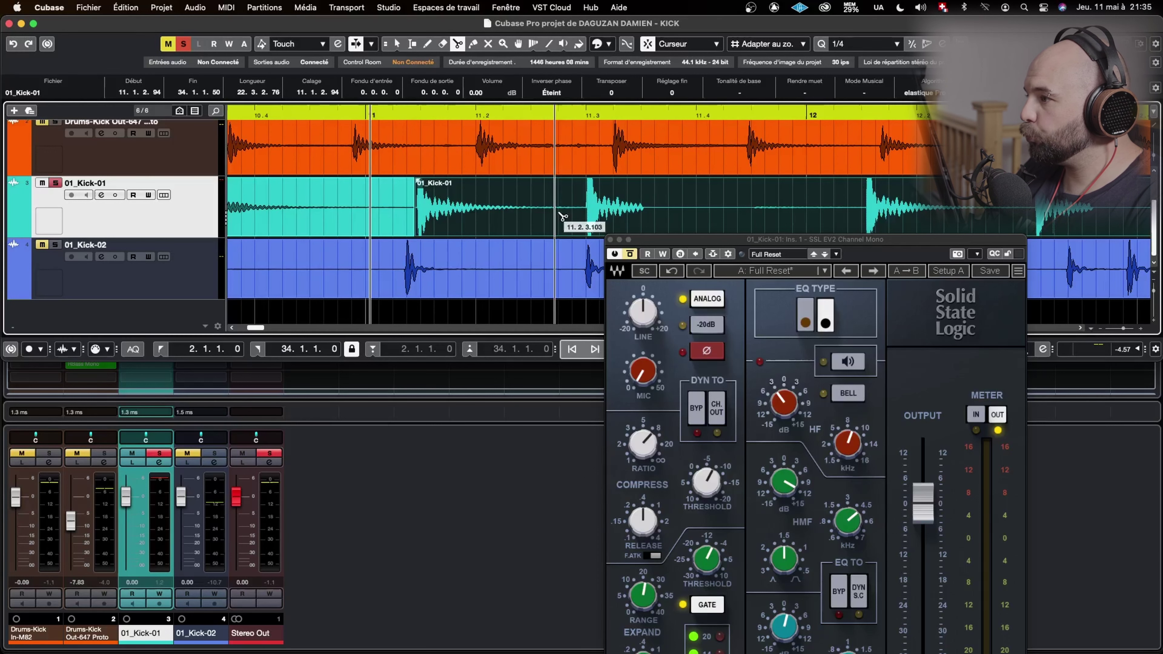
{"action": "left_click", "coordinate": [589, 214]}
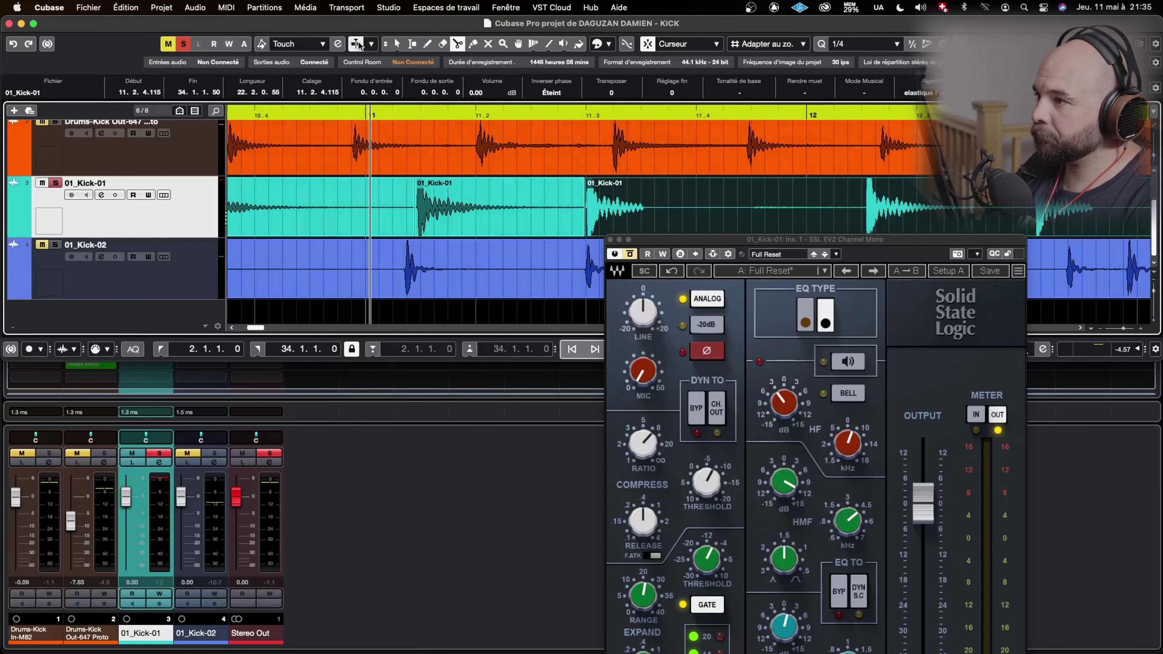
{"action": "left_click", "coordinate": [396, 45]}
{"action": "left_click", "coordinate": [530, 214]}
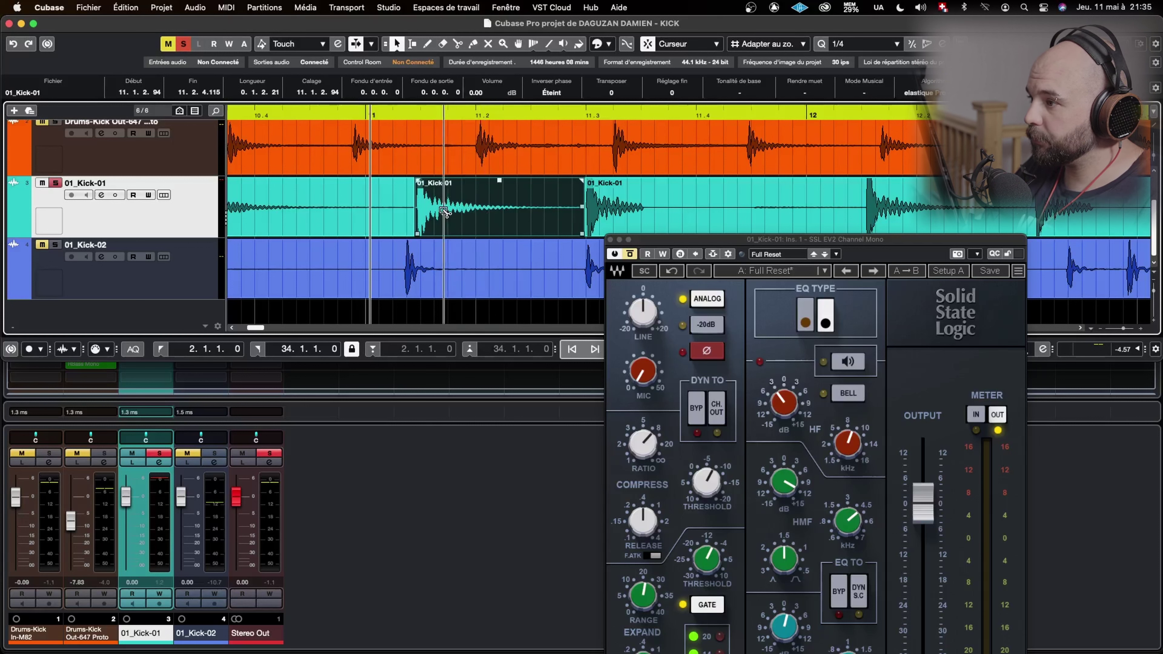
{"action": "left_click_drag", "start_coordinate": [484, 211], "coordinate": [610, 206]}
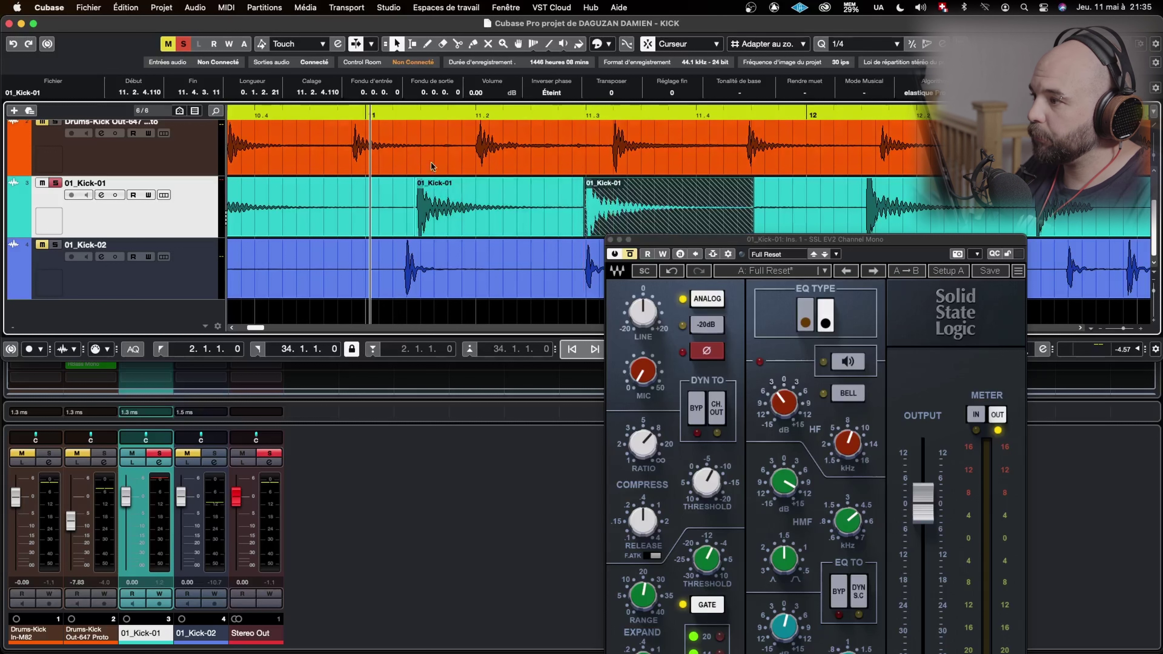
Audition the replaced hit on 01_Kick-01 from bar 11 with the SSL EV2 Channel bypassed, and replay it with the plug-in reactivated
{"action": "key", "text": "space"}
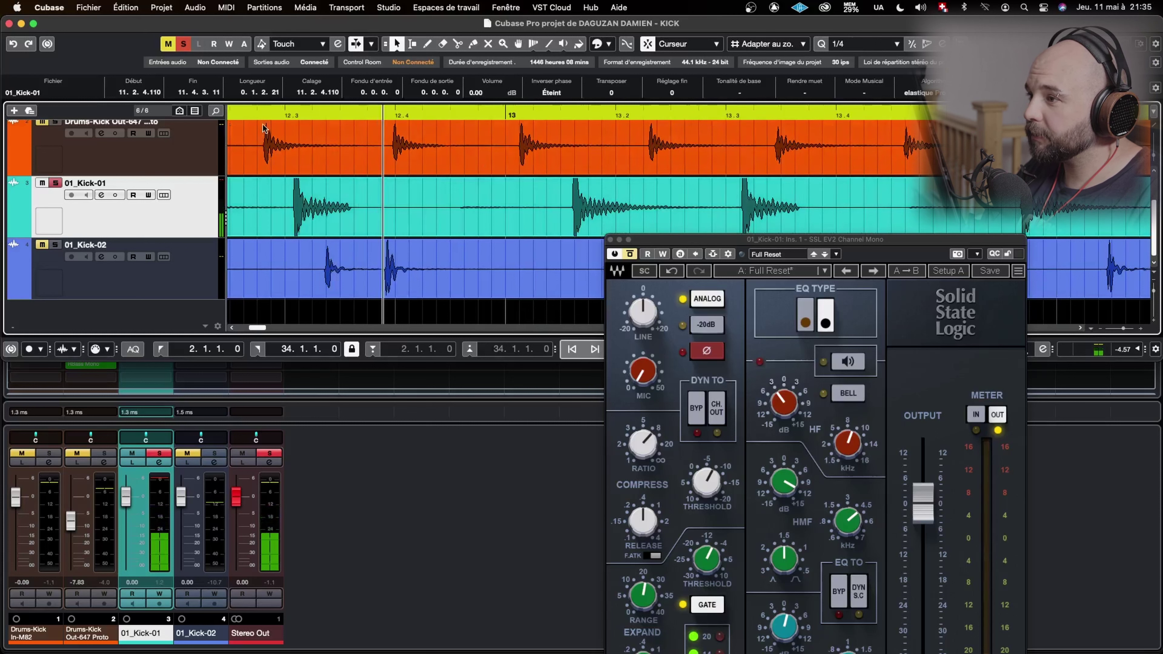
{"action": "left_click", "coordinate": [277, 115]}
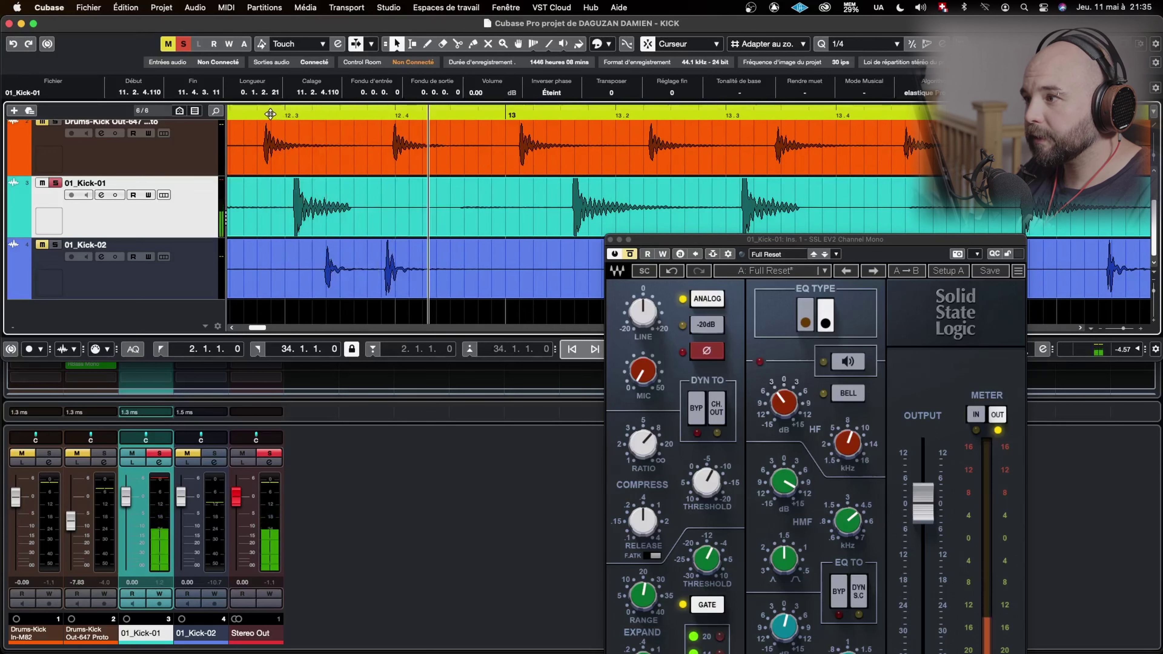
{"action": "left_click", "coordinate": [272, 114]}
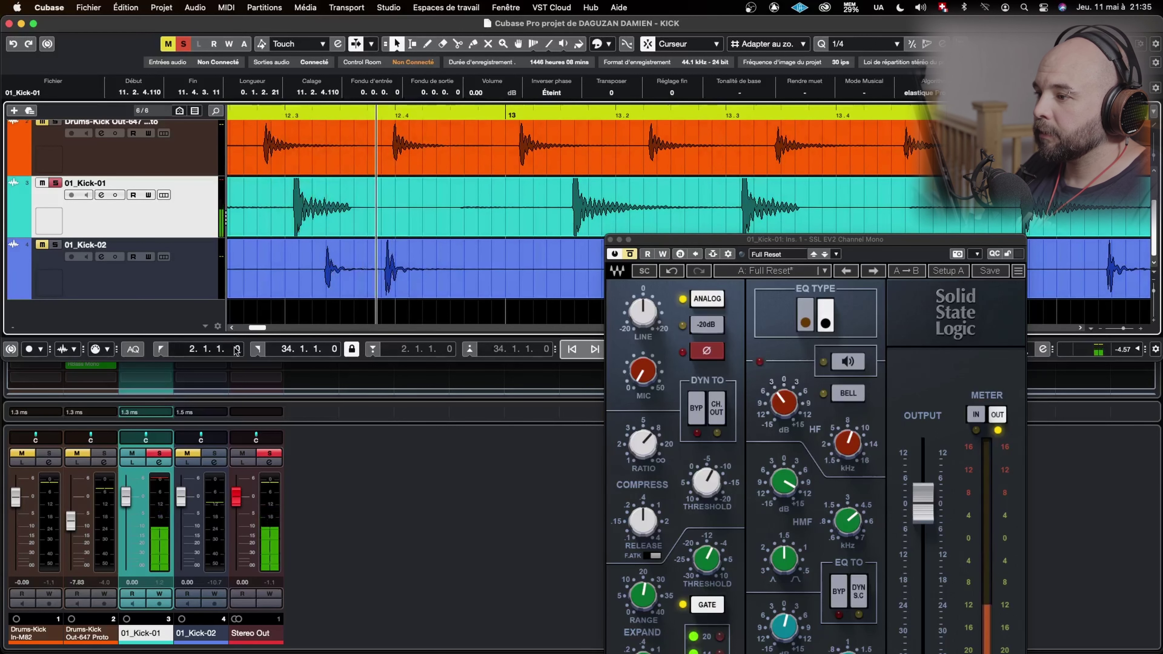
{"action": "left_click", "coordinate": [232, 328]}
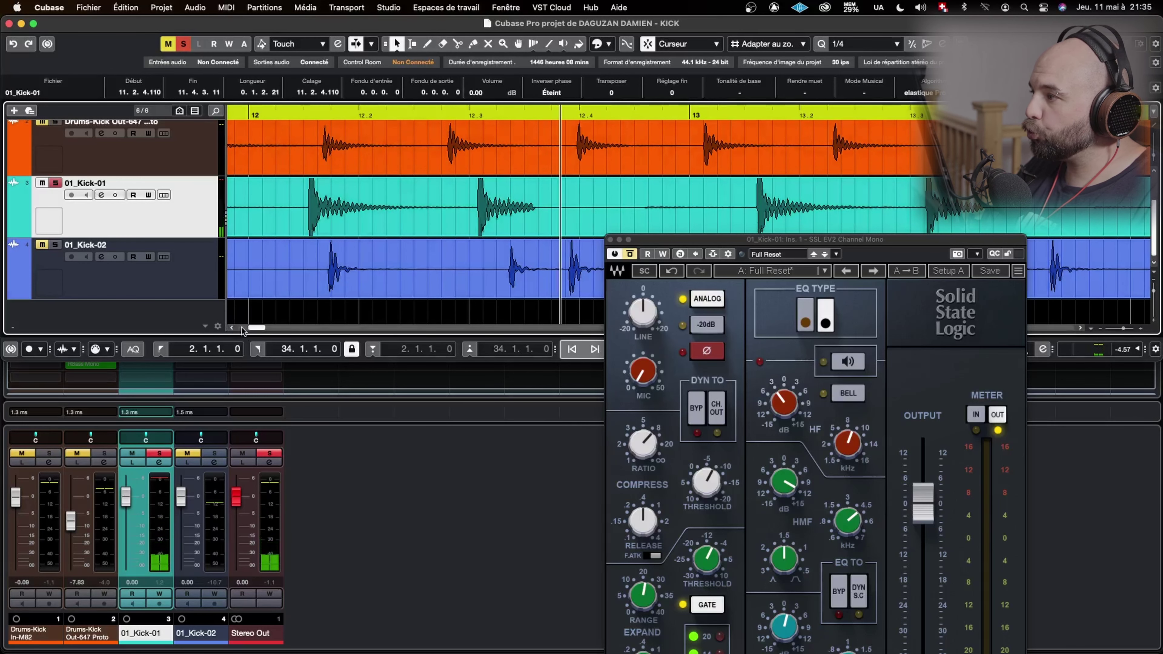
{"action": "left_click", "coordinate": [232, 328]}
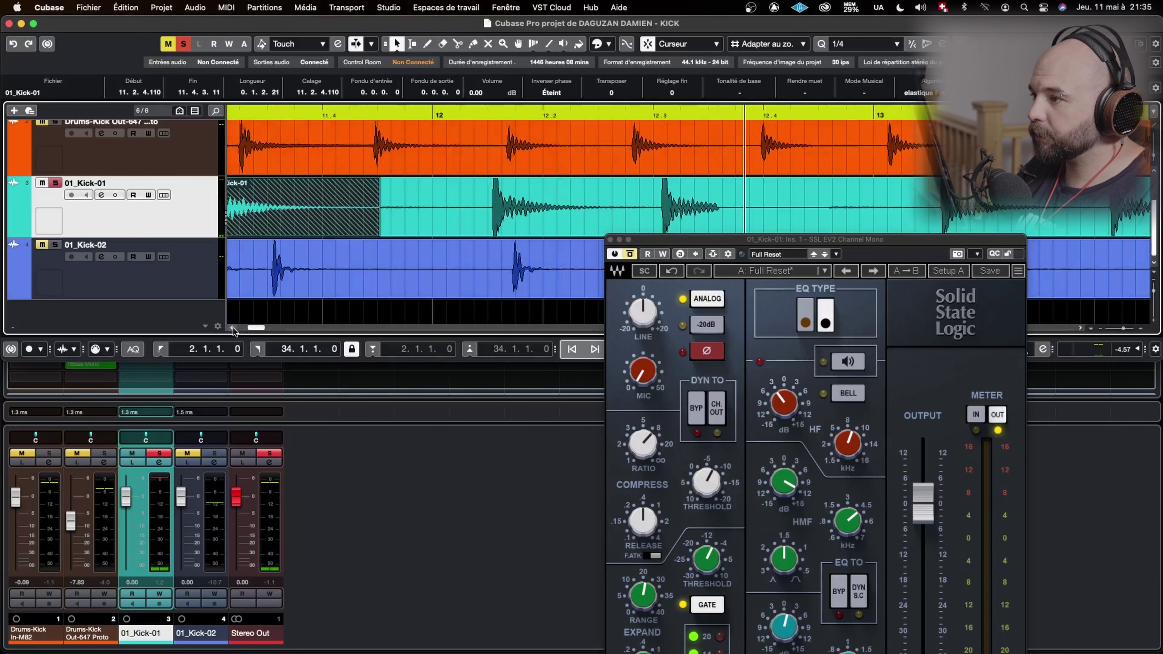
{"action": "left_click", "coordinate": [233, 328]}
{"action": "left_click", "coordinate": [233, 328]}
{"action": "left_click", "coordinate": [357, 121]}
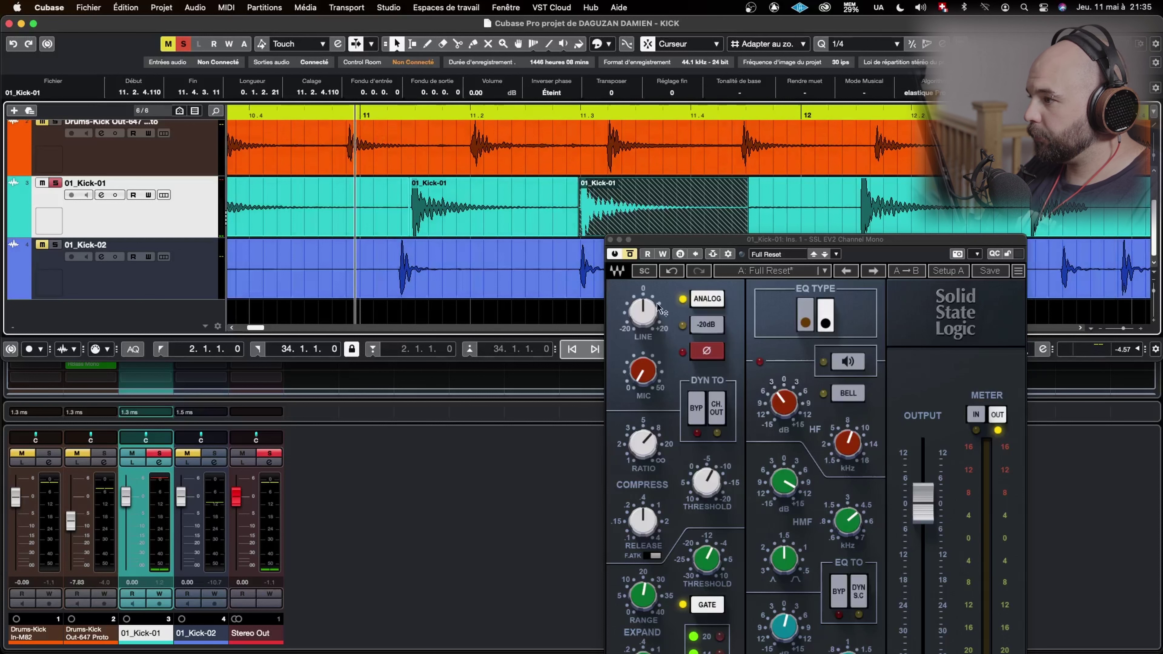
{"action": "key", "text": "space"}
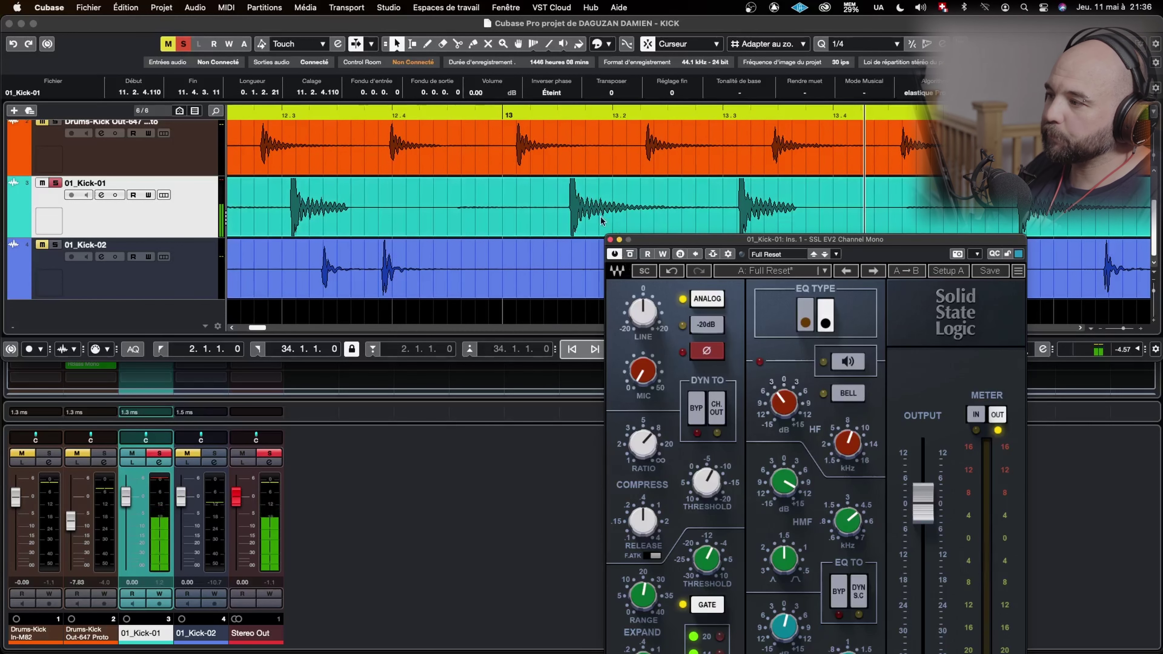
Stop playback, close the SSL EV2 Channel window, and show all four kick tracks over their full length
{"action": "left_click_drag", "start_coordinate": [649, 241], "coordinate": [507, 124]}
{"action": "left_click", "coordinate": [468, 122]}
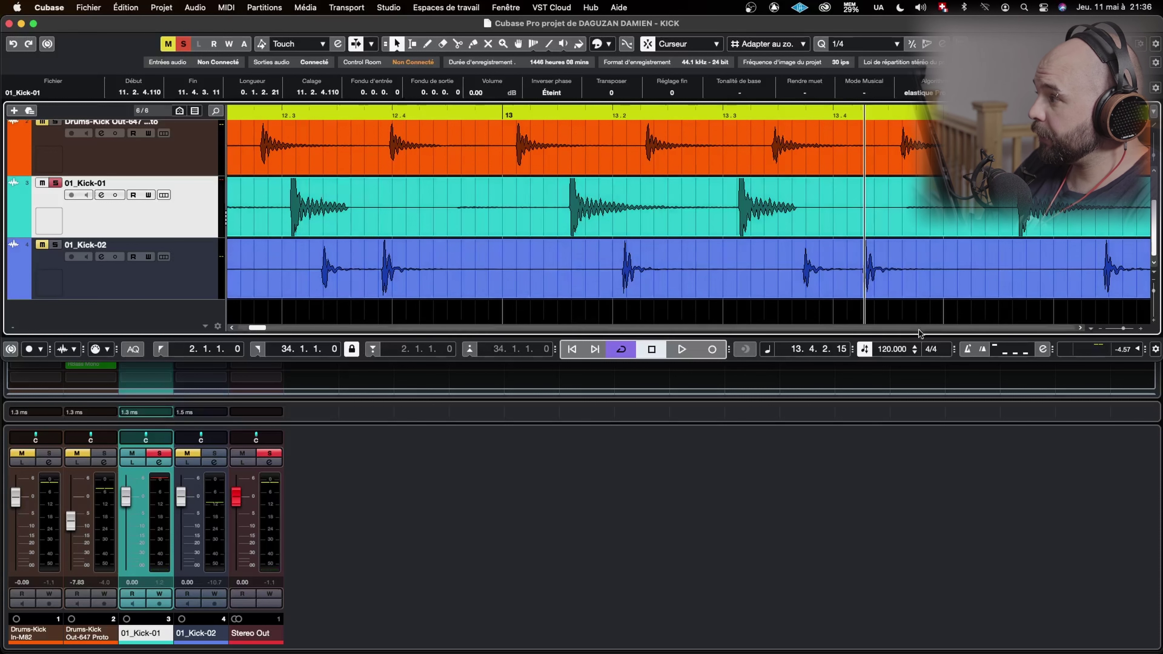
{"action": "left_click_drag", "start_coordinate": [1155, 293], "coordinate": [1155, 289]}
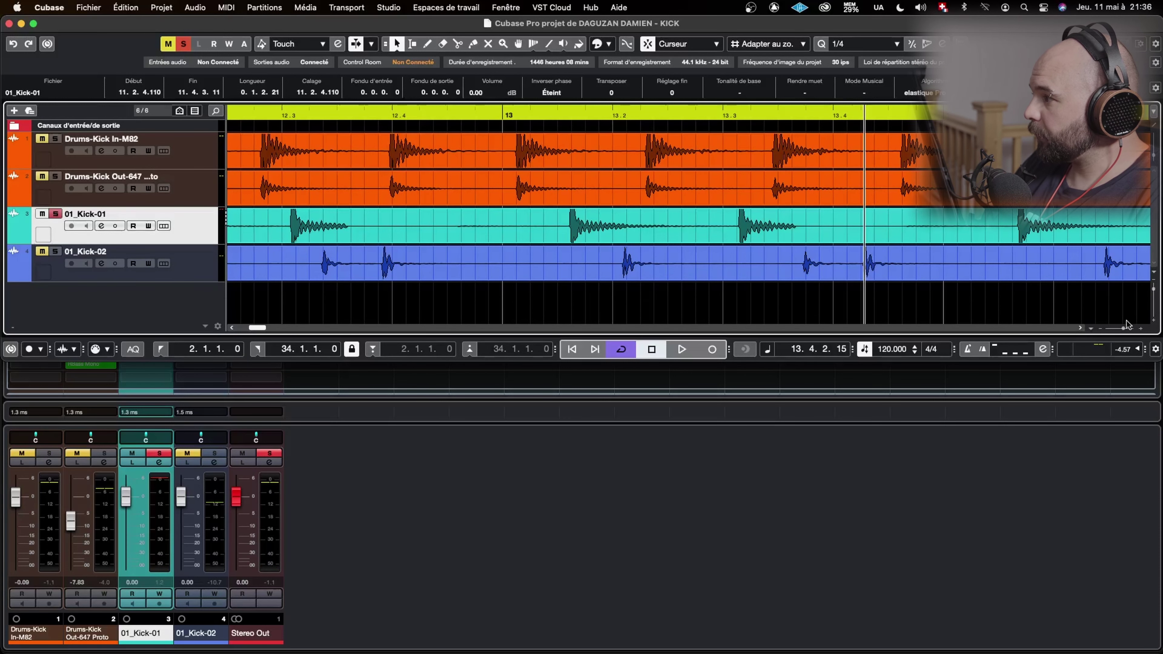
{"action": "left_click_drag", "start_coordinate": [1124, 328], "coordinate": [1118, 328]}
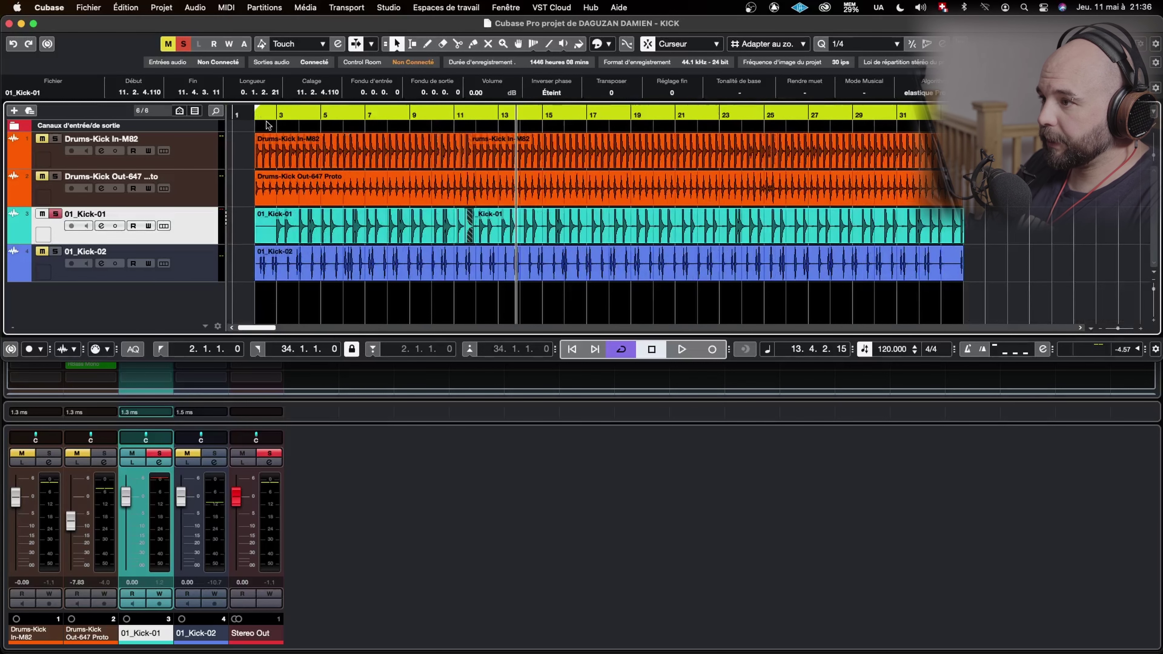
Unsolo and mute 01_Kick-01, and open the CLA Drums insert of 01_Kick-02 beside the kick waveforms
{"action": "left_click", "coordinate": [132, 453]}
{"action": "key", "text": "F3"}
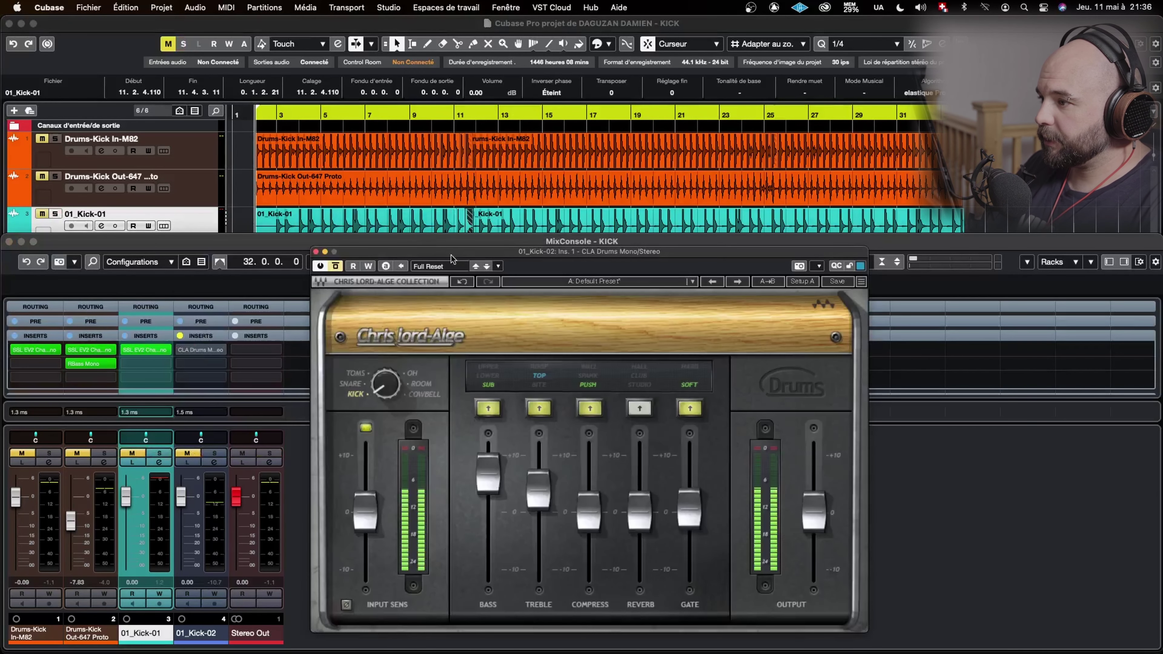
{"action": "left_click_drag", "start_coordinate": [452, 259], "coordinate": [513, 268]}
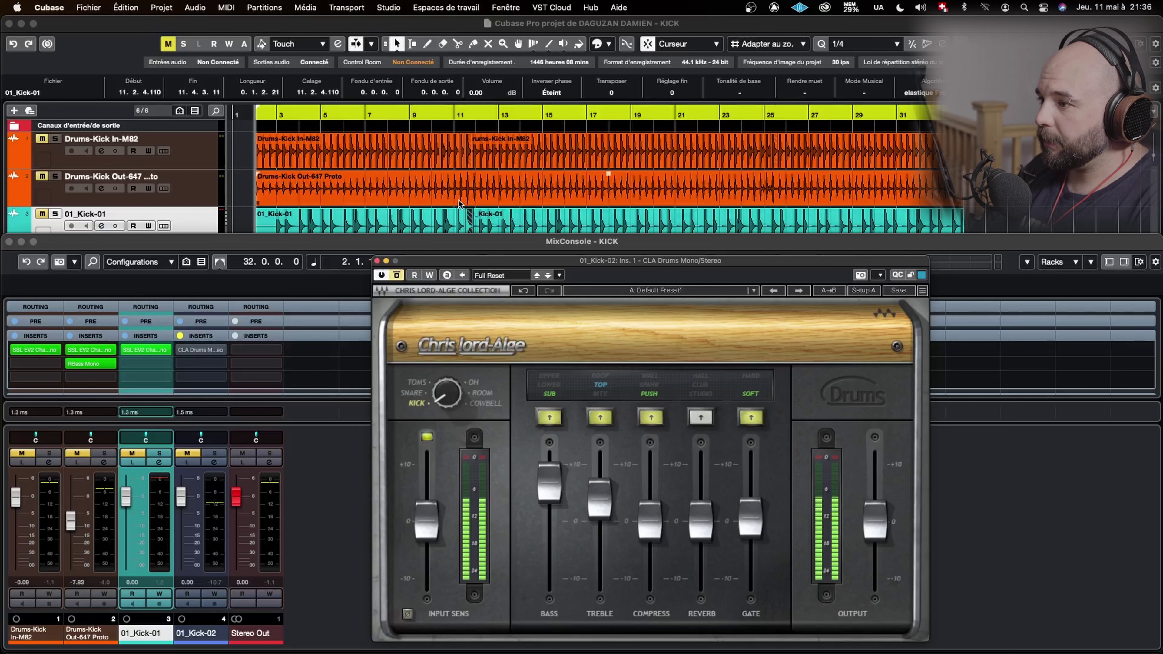
{"action": "left_click", "coordinate": [1005, 225]}
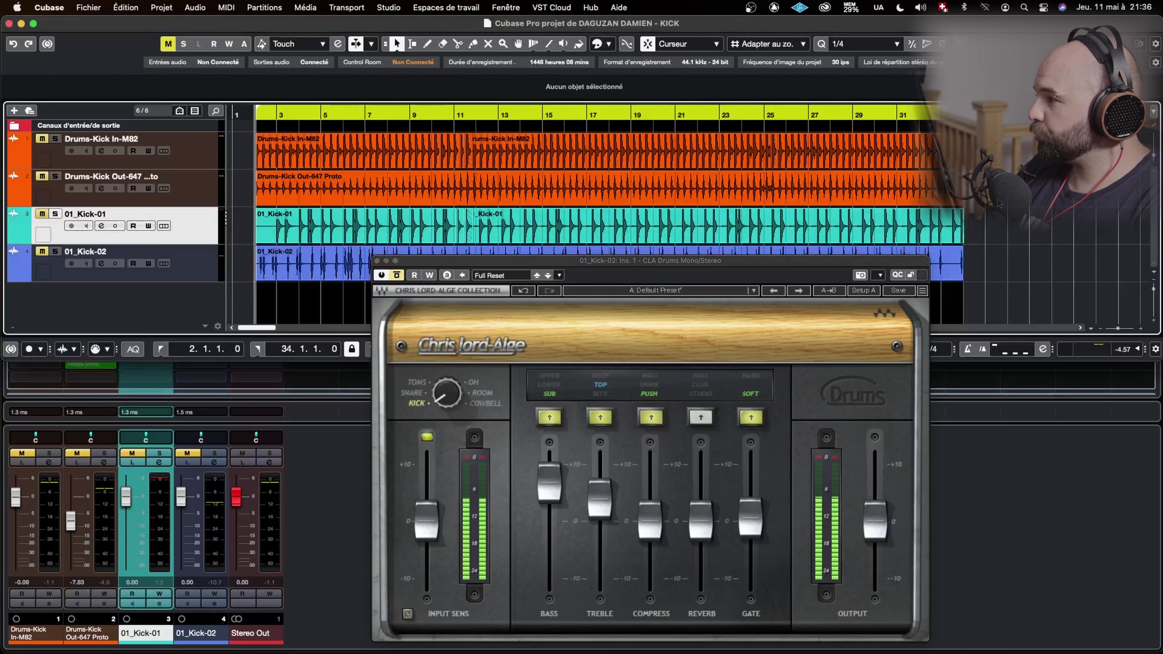
{"action": "left_click_drag", "start_coordinate": [1054, 365], "coordinate": [1132, 275]}
{"action": "left_click", "coordinate": [1141, 266]}
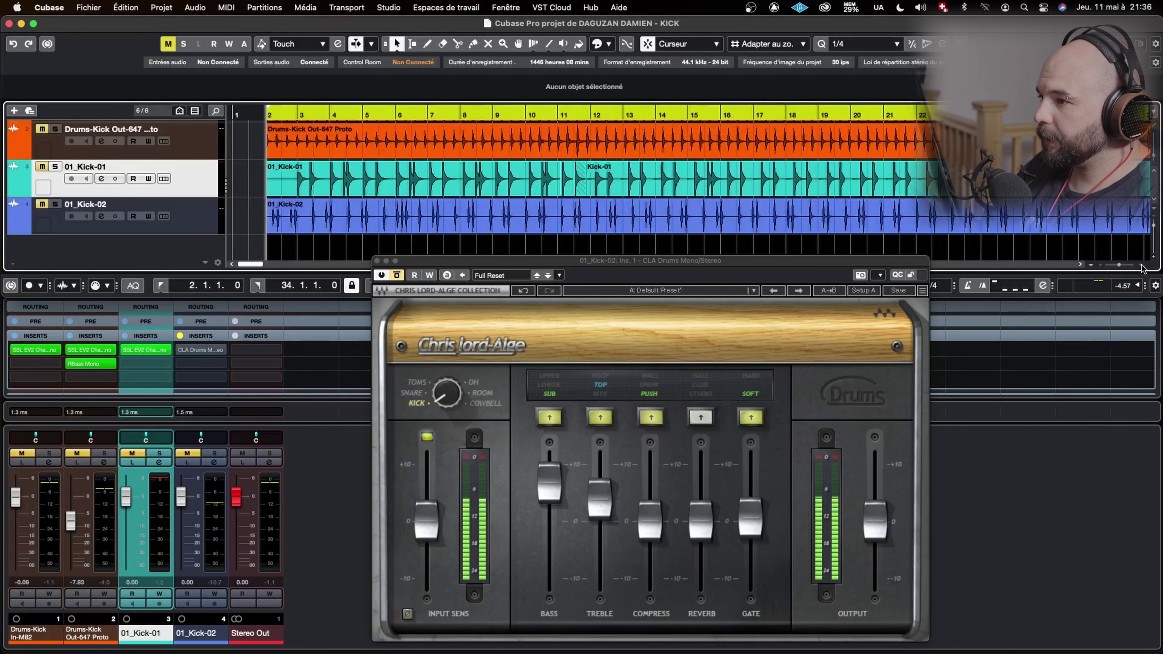
Solo 01_Kick-02, play it from bar 2 with CLA Drums bypassed, and activate the plug-in during playback
{"action": "left_click", "coordinate": [55, 204]}
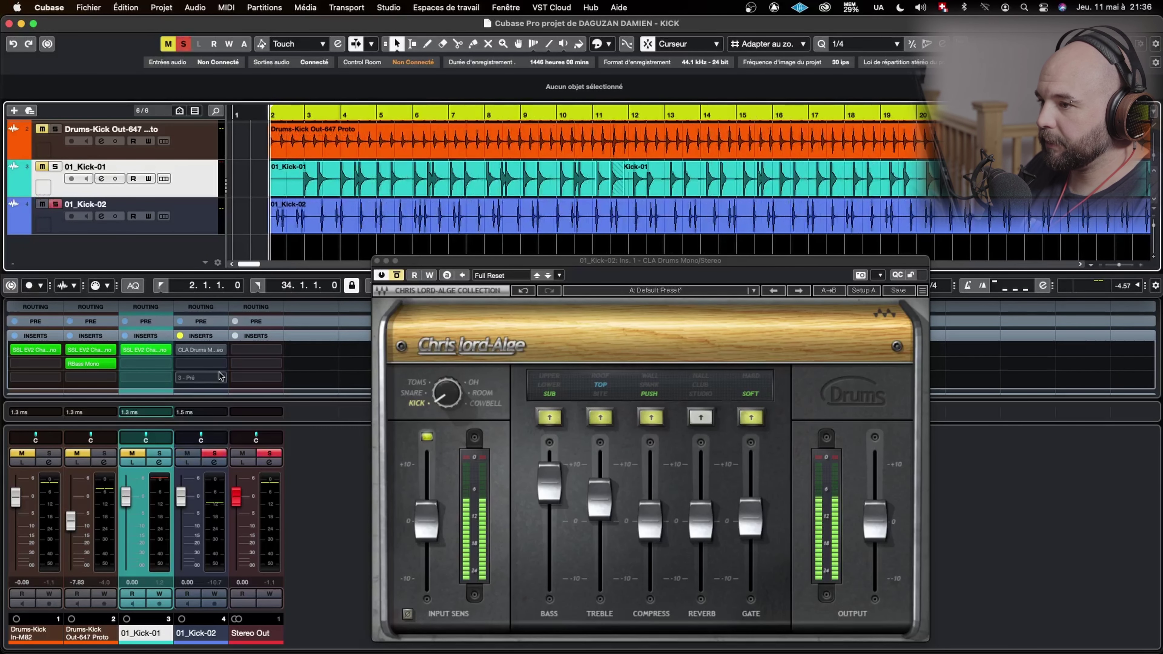
{"action": "key", "text": "space"}
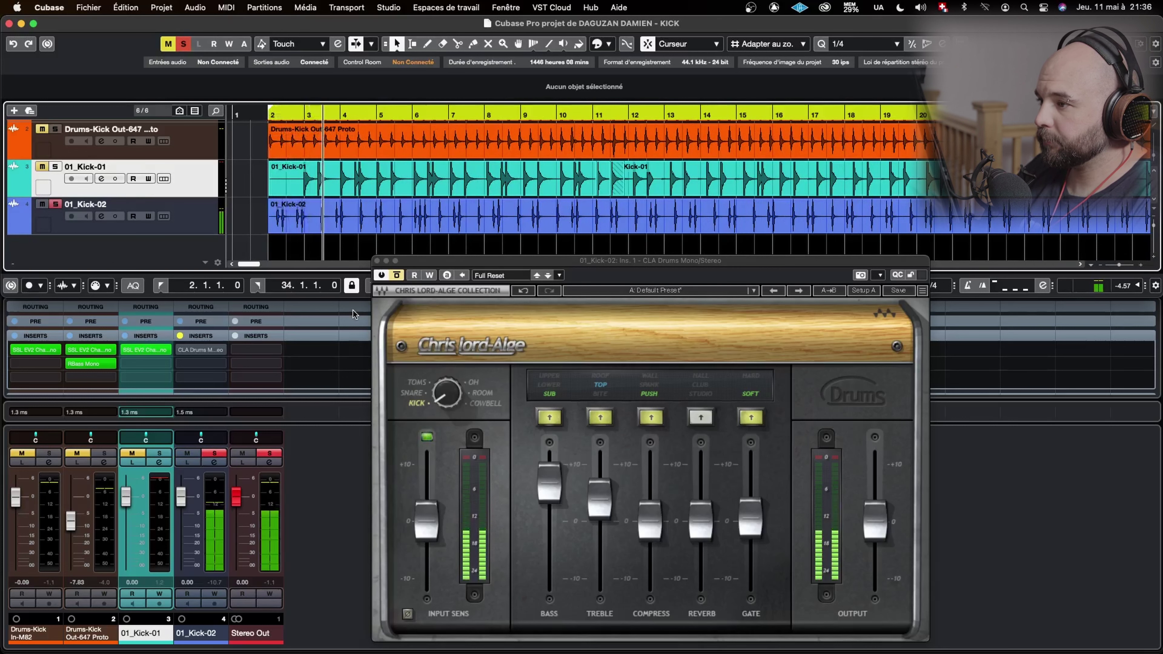
{"action": "left_click", "coordinate": [397, 275]}
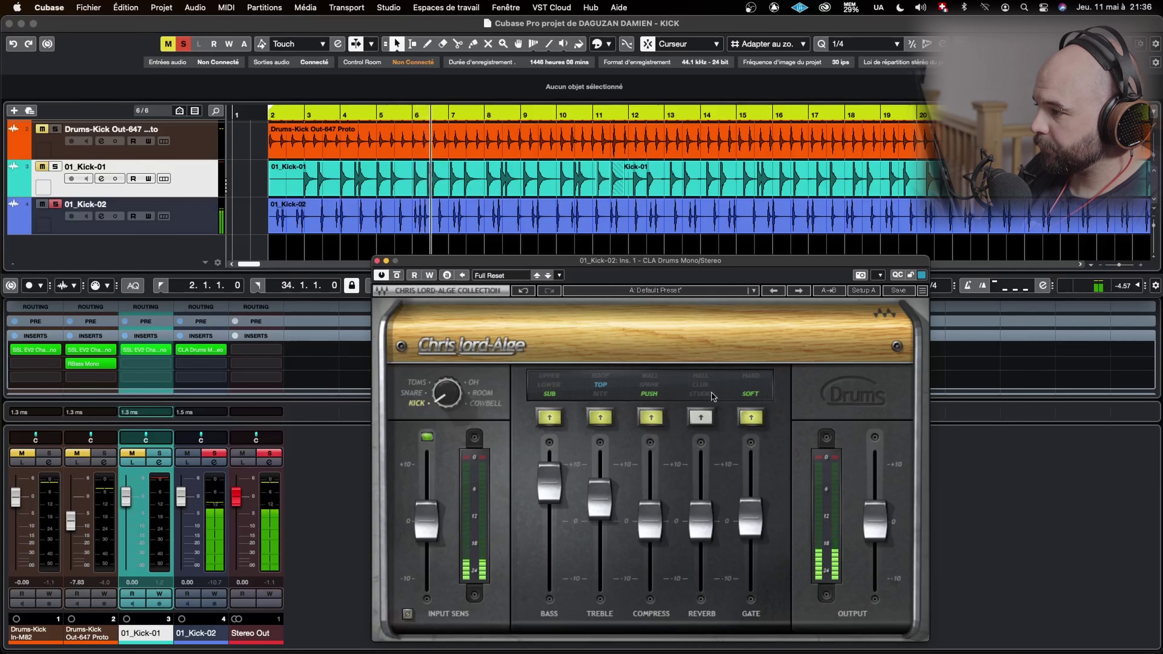
Turn off the CLA Drums gate on 01_Kick-02, and compare the playing kick with the plug-in bypassed and reactivated
{"action": "left_click", "coordinate": [753, 396]}
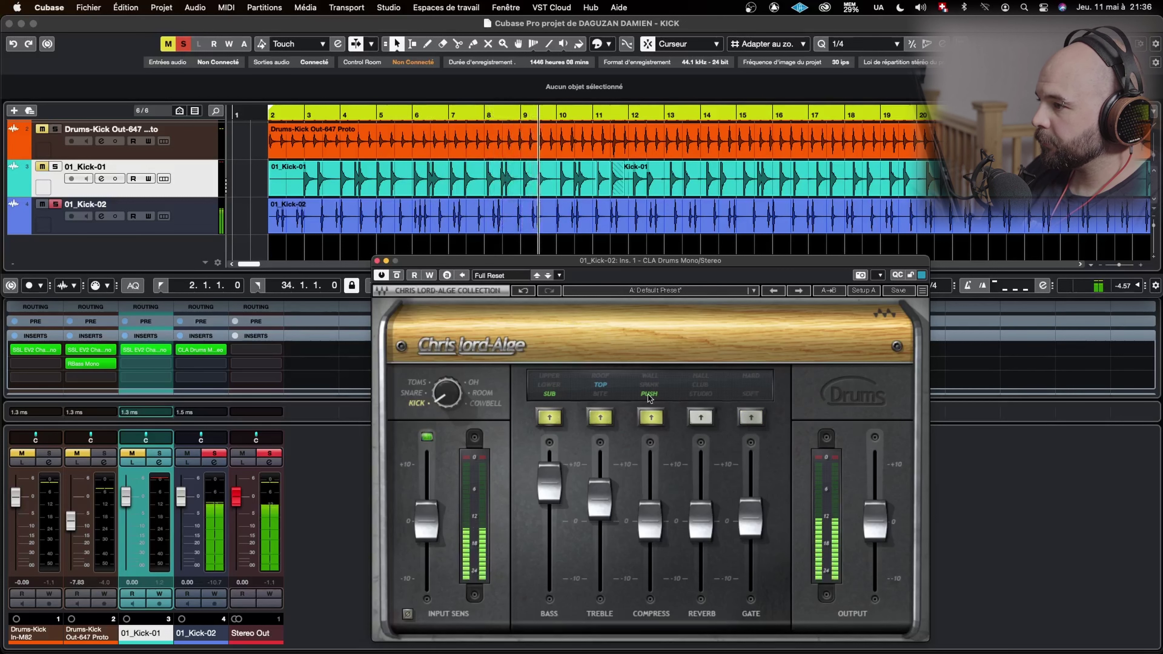
{"action": "left_click", "coordinate": [382, 275]}
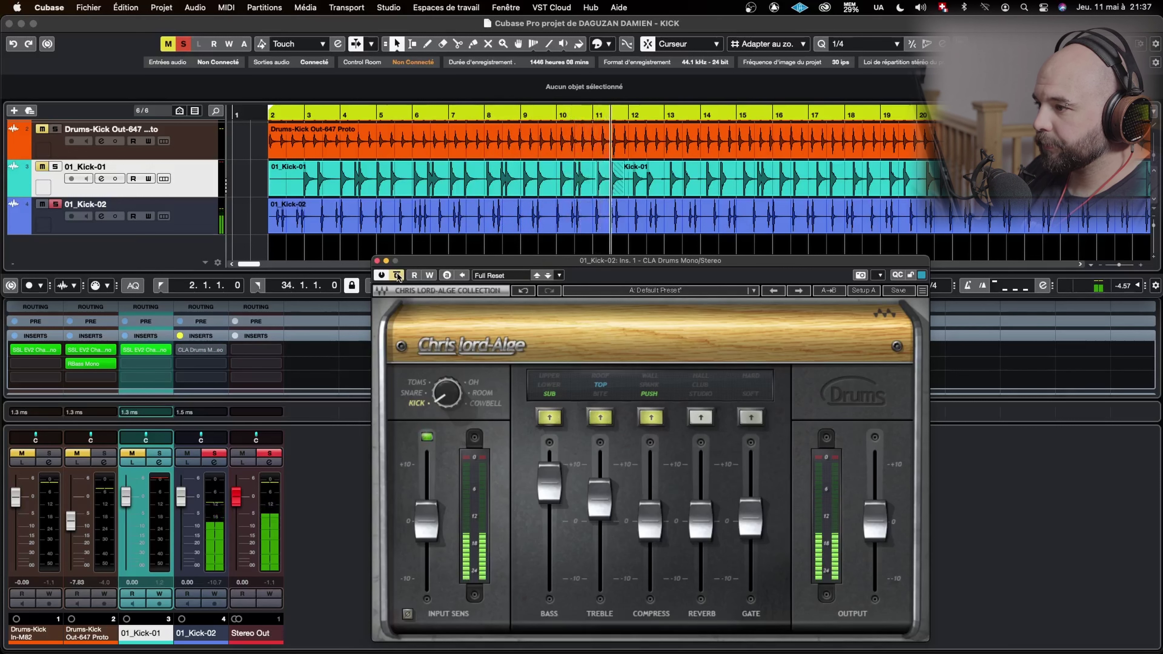
{"action": "left_click", "coordinate": [398, 276]}
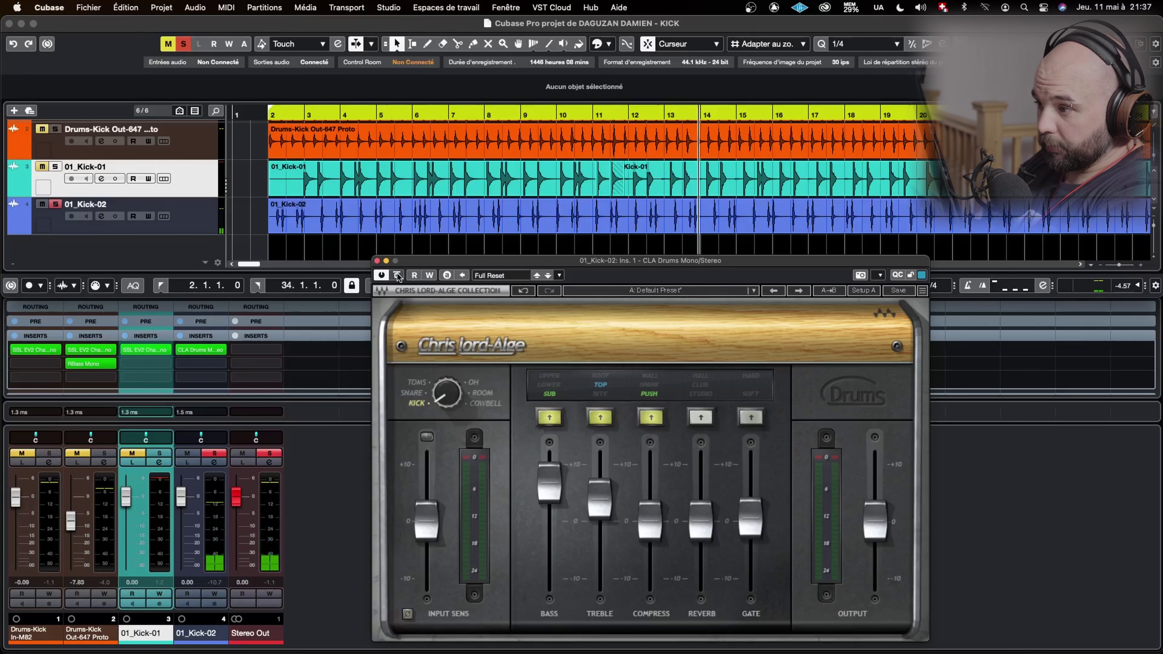
Select the 01_Kick-02 track and place the CLA Drums window below the kick waveforms
{"action": "left_click_drag", "start_coordinate": [614, 260], "coordinate": [529, 206]}
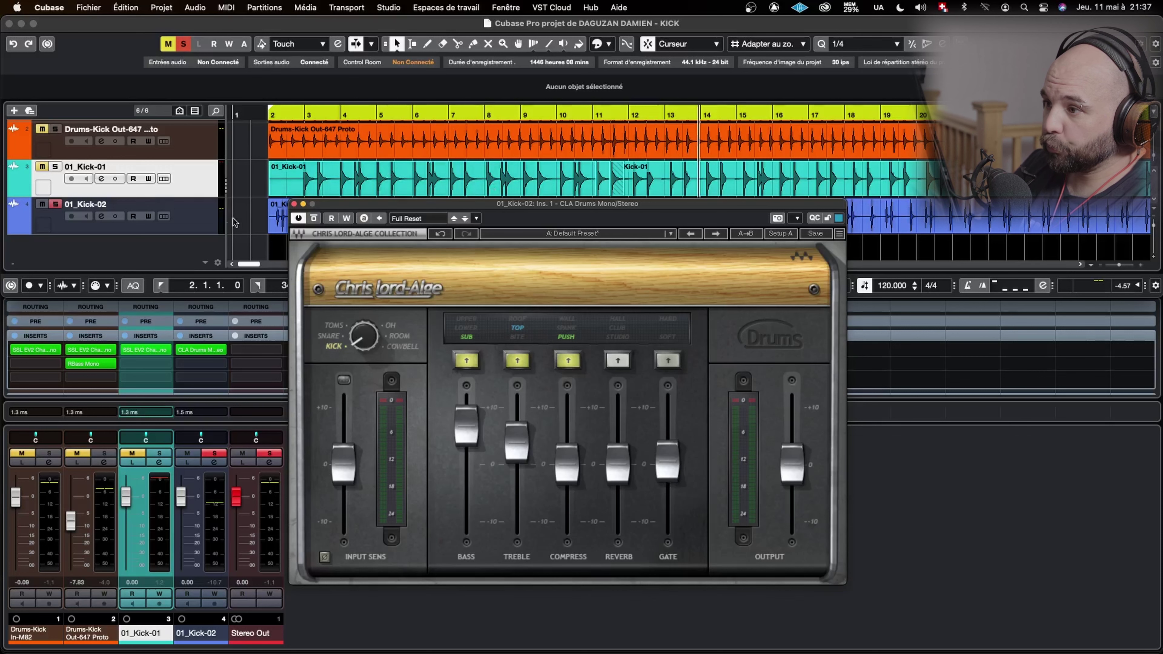
{"action": "left_click", "coordinate": [193, 226]}
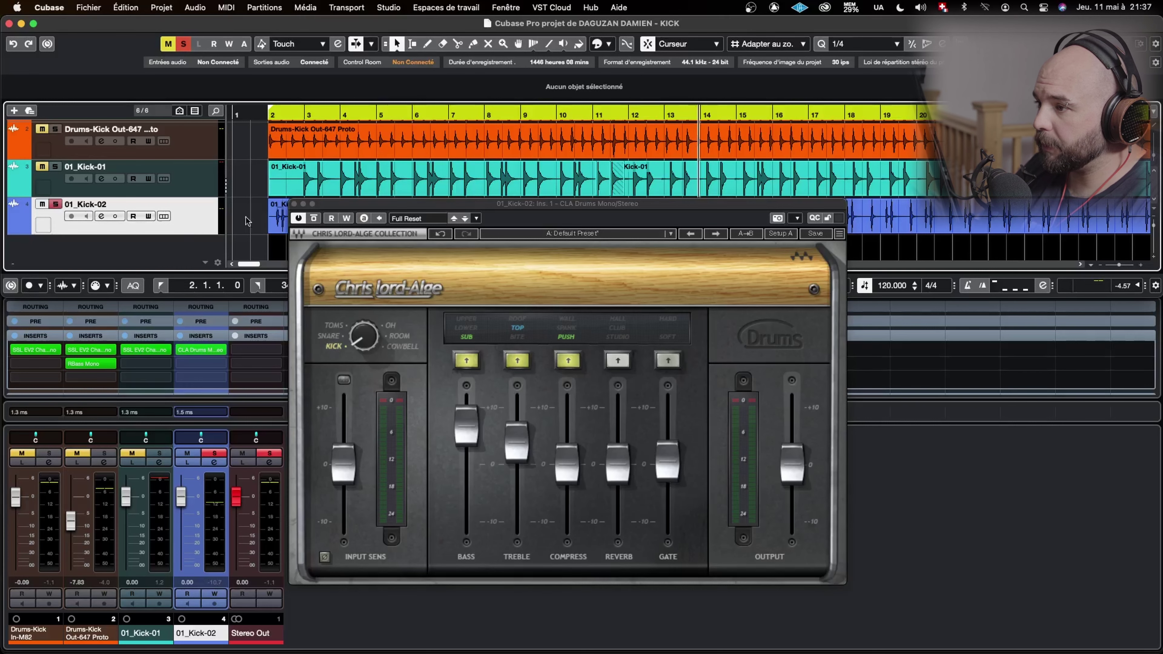
{"action": "left_click_drag", "start_coordinate": [350, 210], "coordinate": [360, 259]}
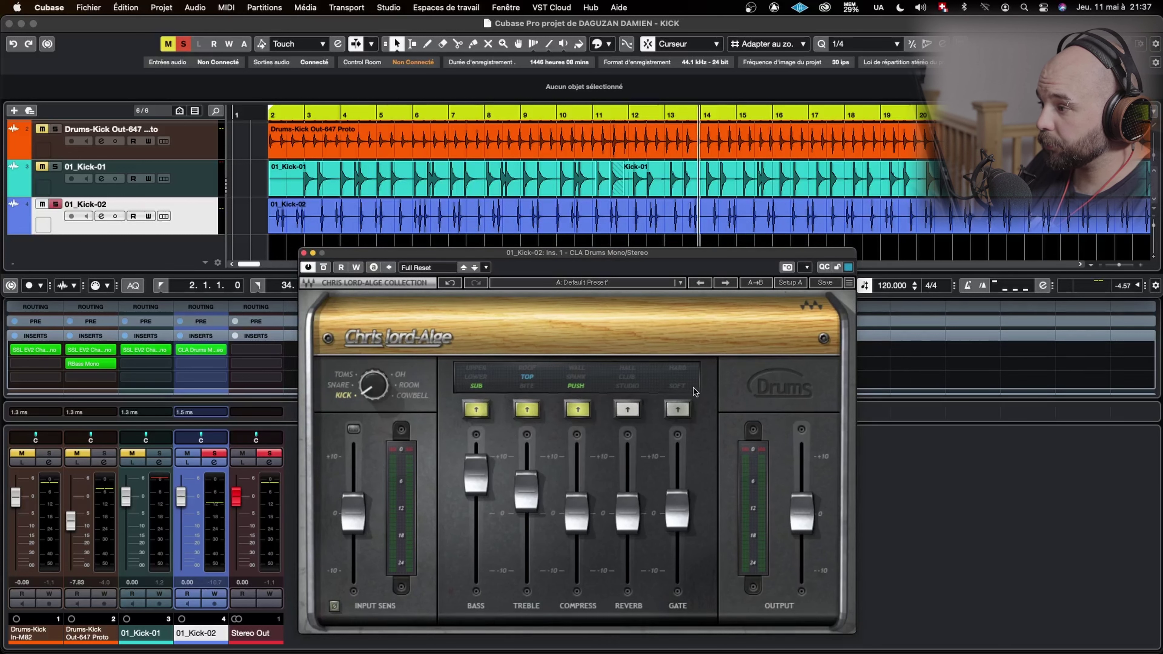
Resume playback, enable the CLA Drums reverb on 01_Kick-02, and audition its Studio, Club and Hall modes
{"action": "key", "text": "space"}
{"action": "left_click", "coordinate": [628, 409]}
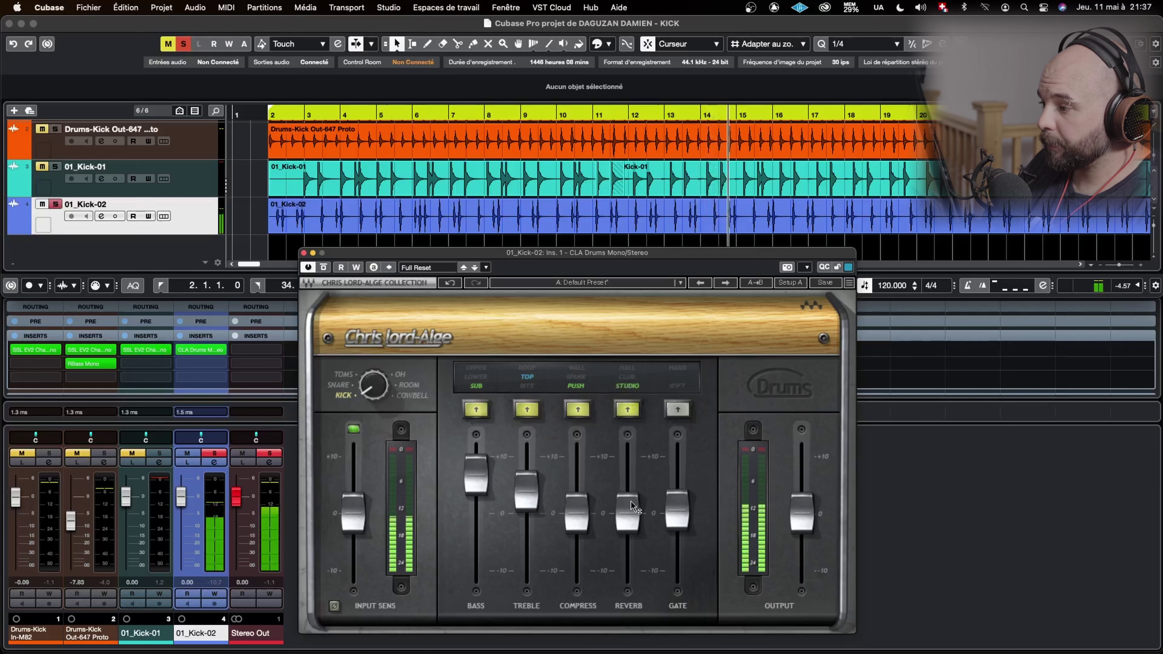
{"action": "left_click", "coordinate": [627, 382]}
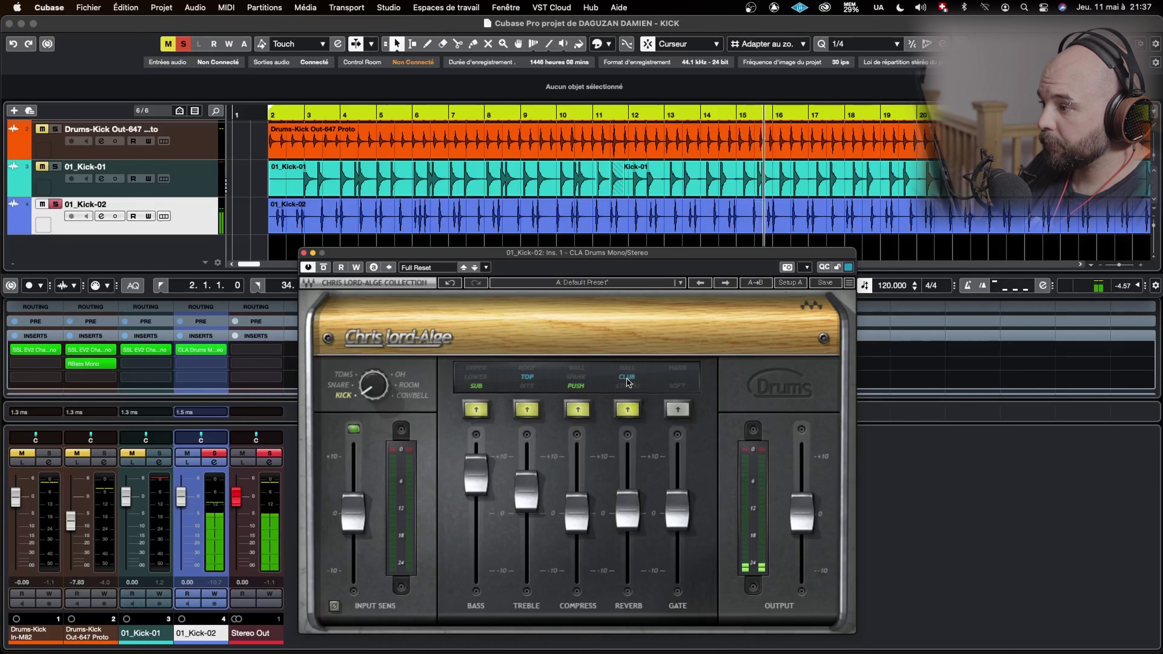
{"action": "left_click", "coordinate": [628, 387]}
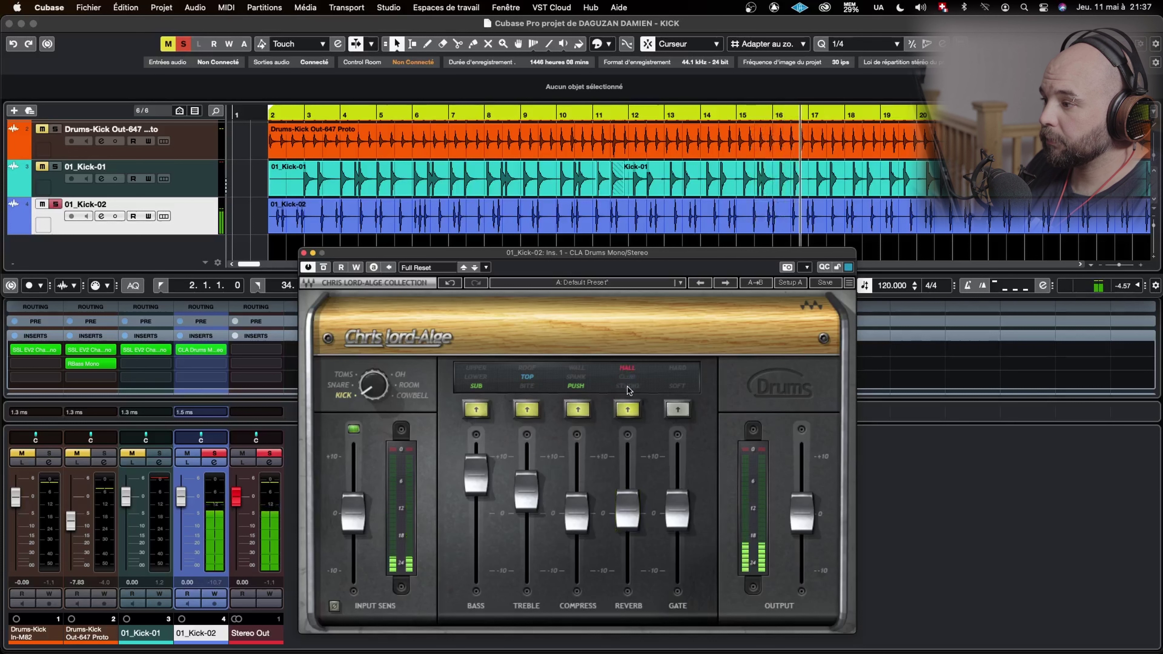
Set the CLA Drums reverb to Studio at a slightly lower level and enable the Soft gate
{"action": "left_click", "coordinate": [628, 387]}
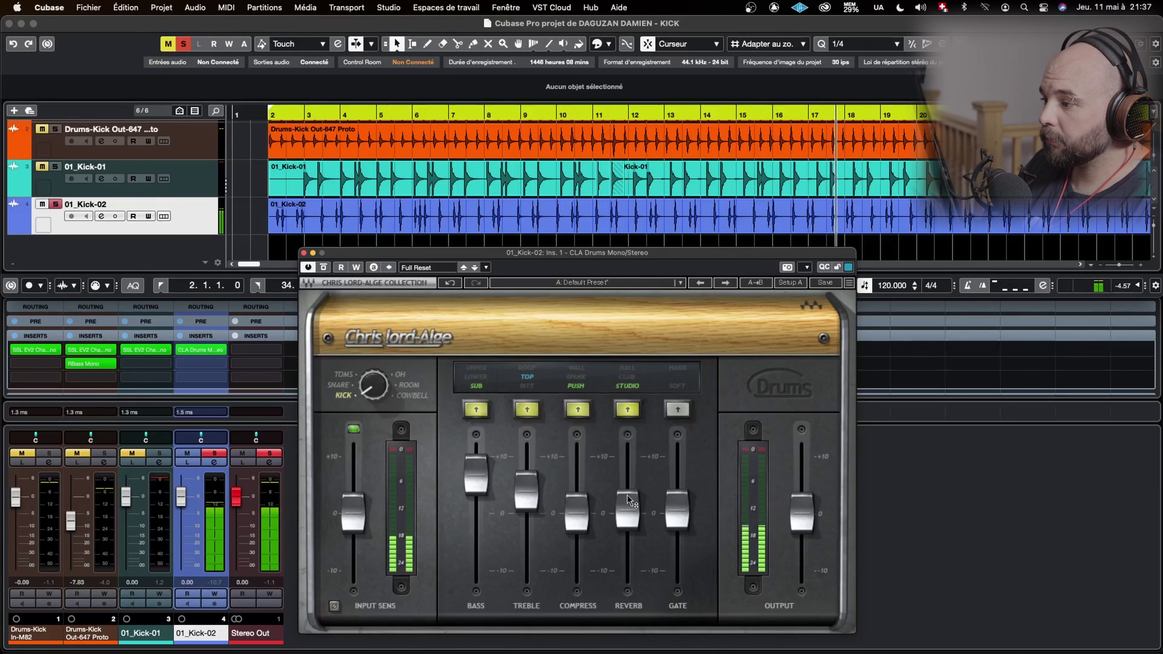
{"action": "left_click_drag", "start_coordinate": [630, 501], "coordinate": [630, 505]}
{"action": "left_click", "coordinate": [672, 387]}
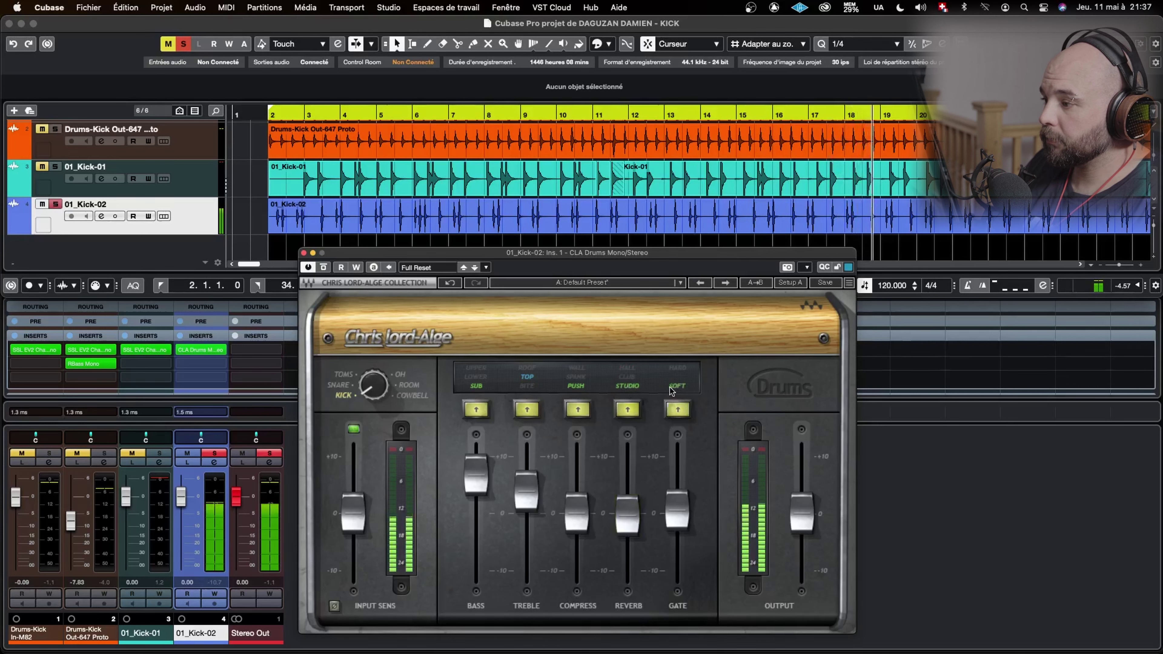